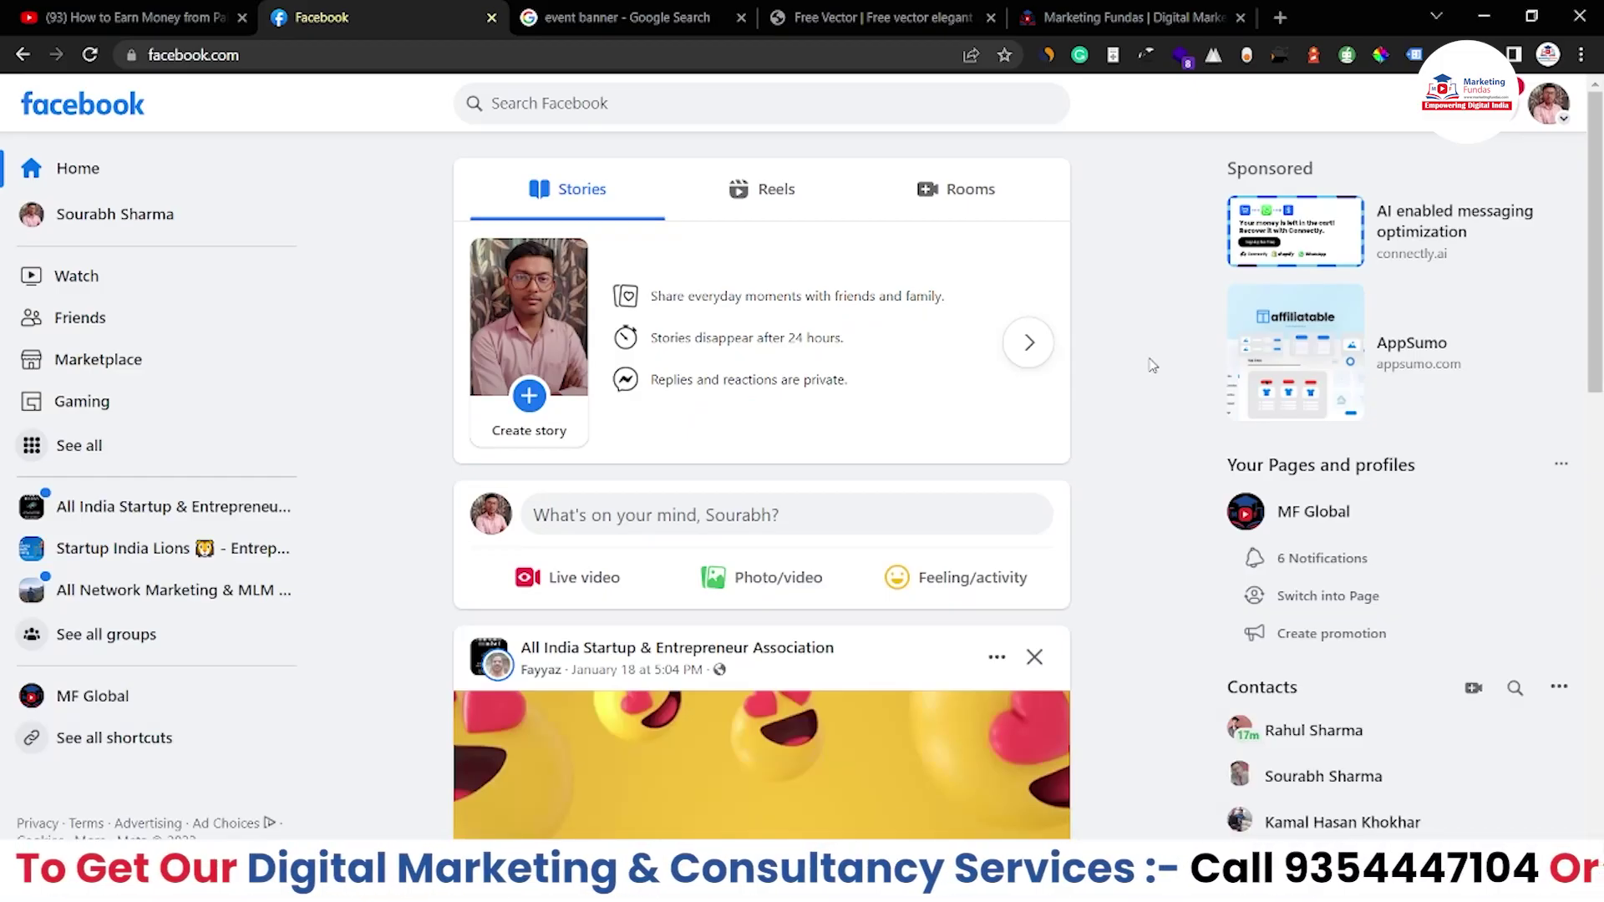
Switch the Facebook profile to act as the MF Global page
scroll(1151, 365, "down", 2)
scroll(1152, 365, "up", 2)
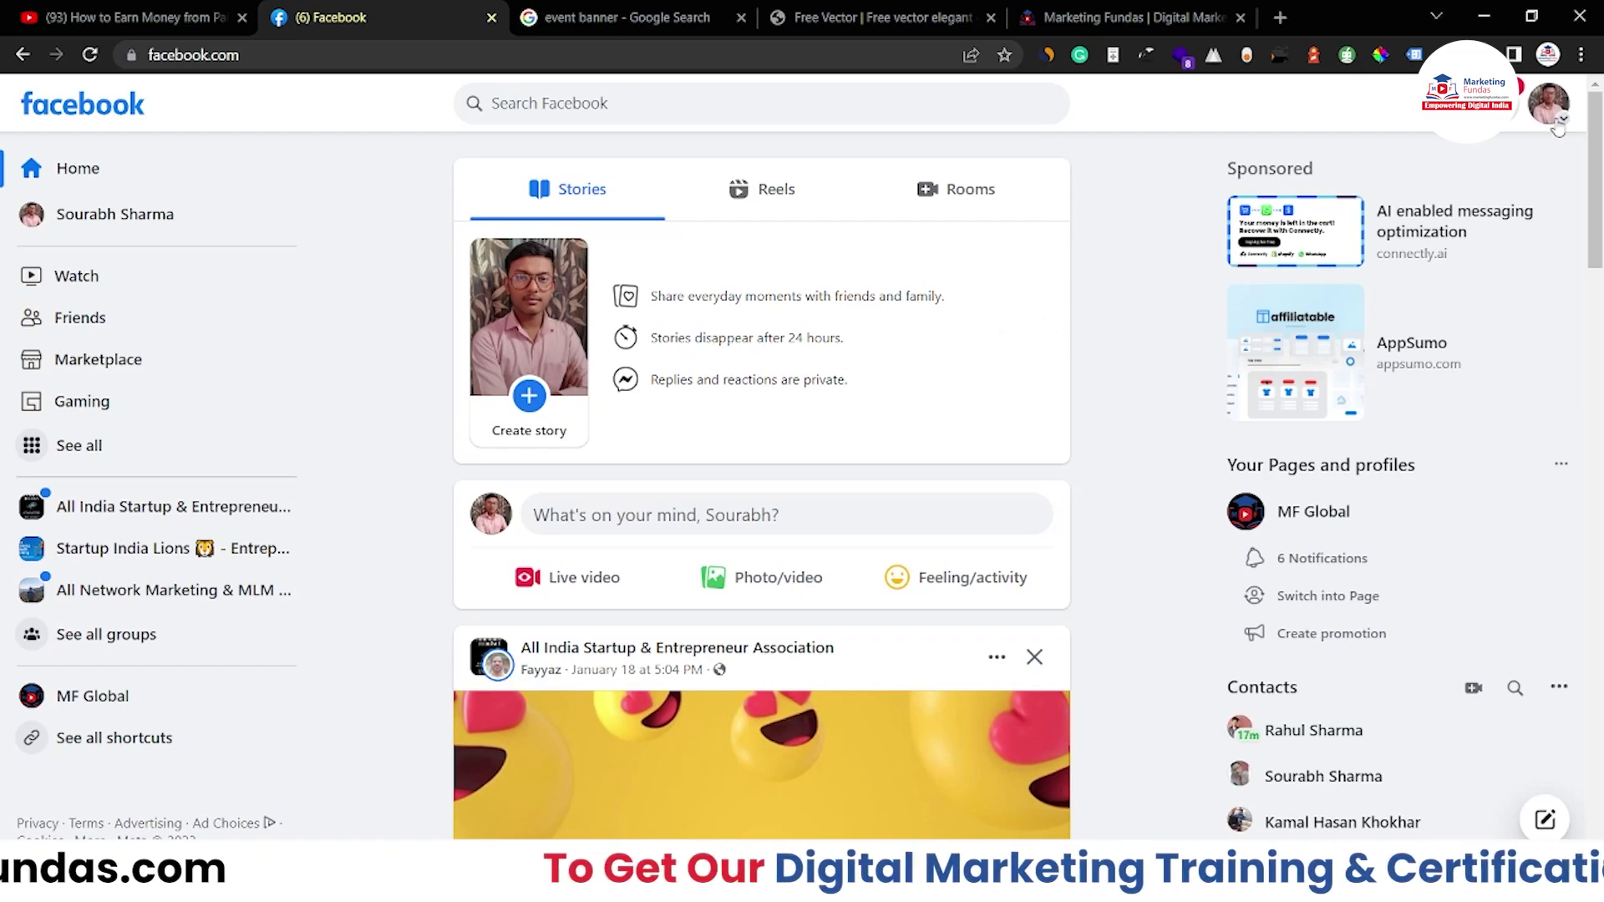
left_click(1553, 93)
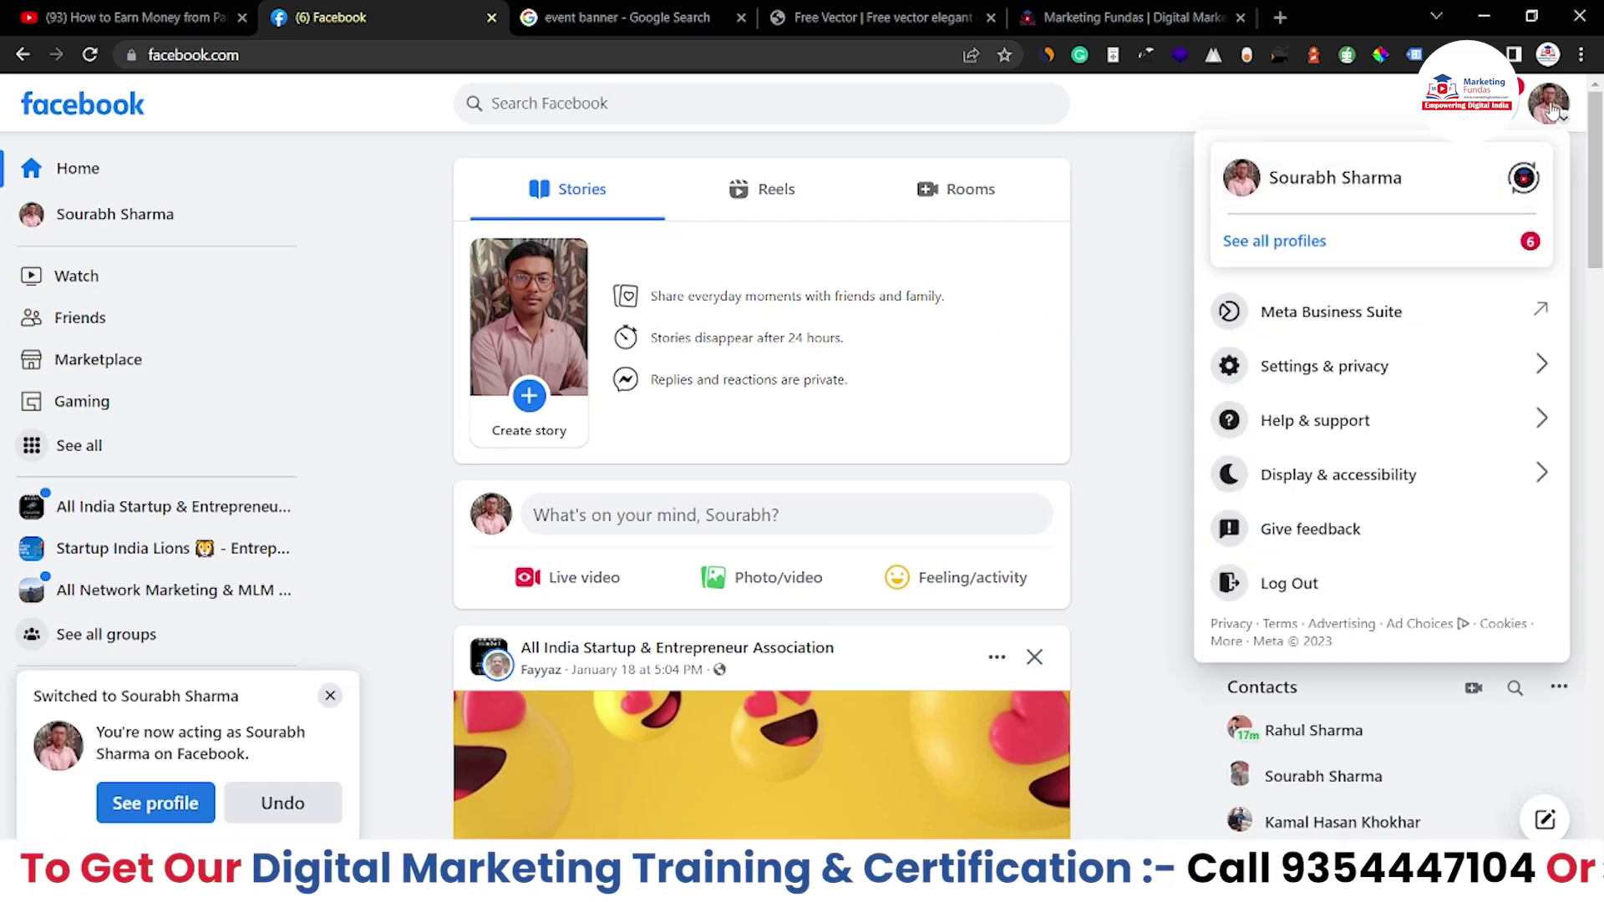
left_click(1522, 178)
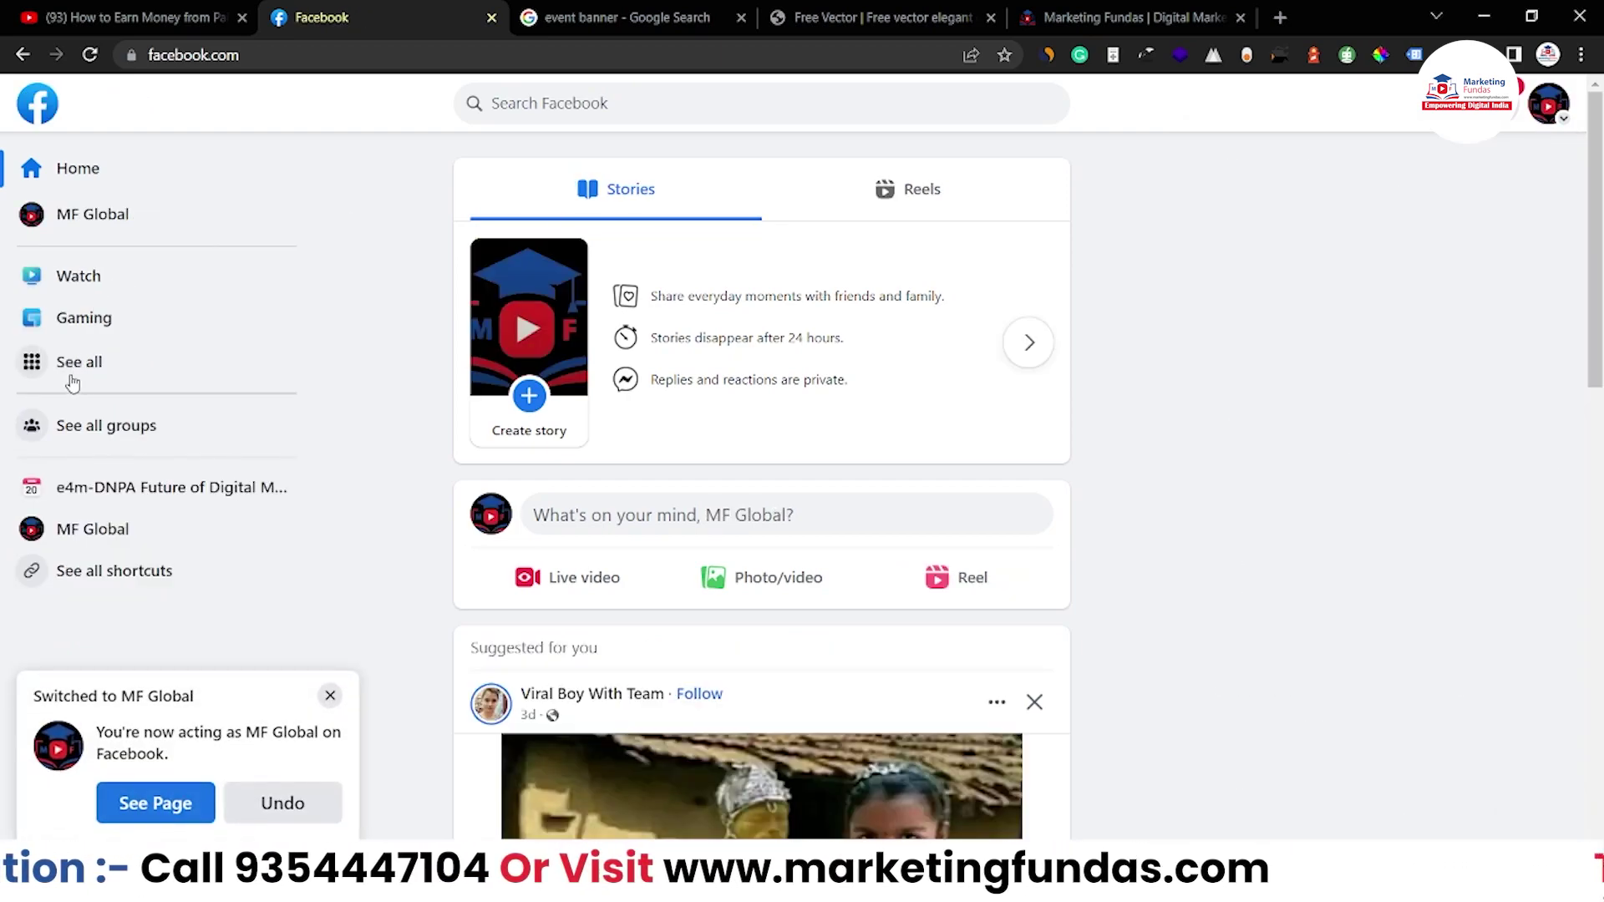
Dismiss the profile switch notice and go to Events from the full feature list
left_click(64, 372)
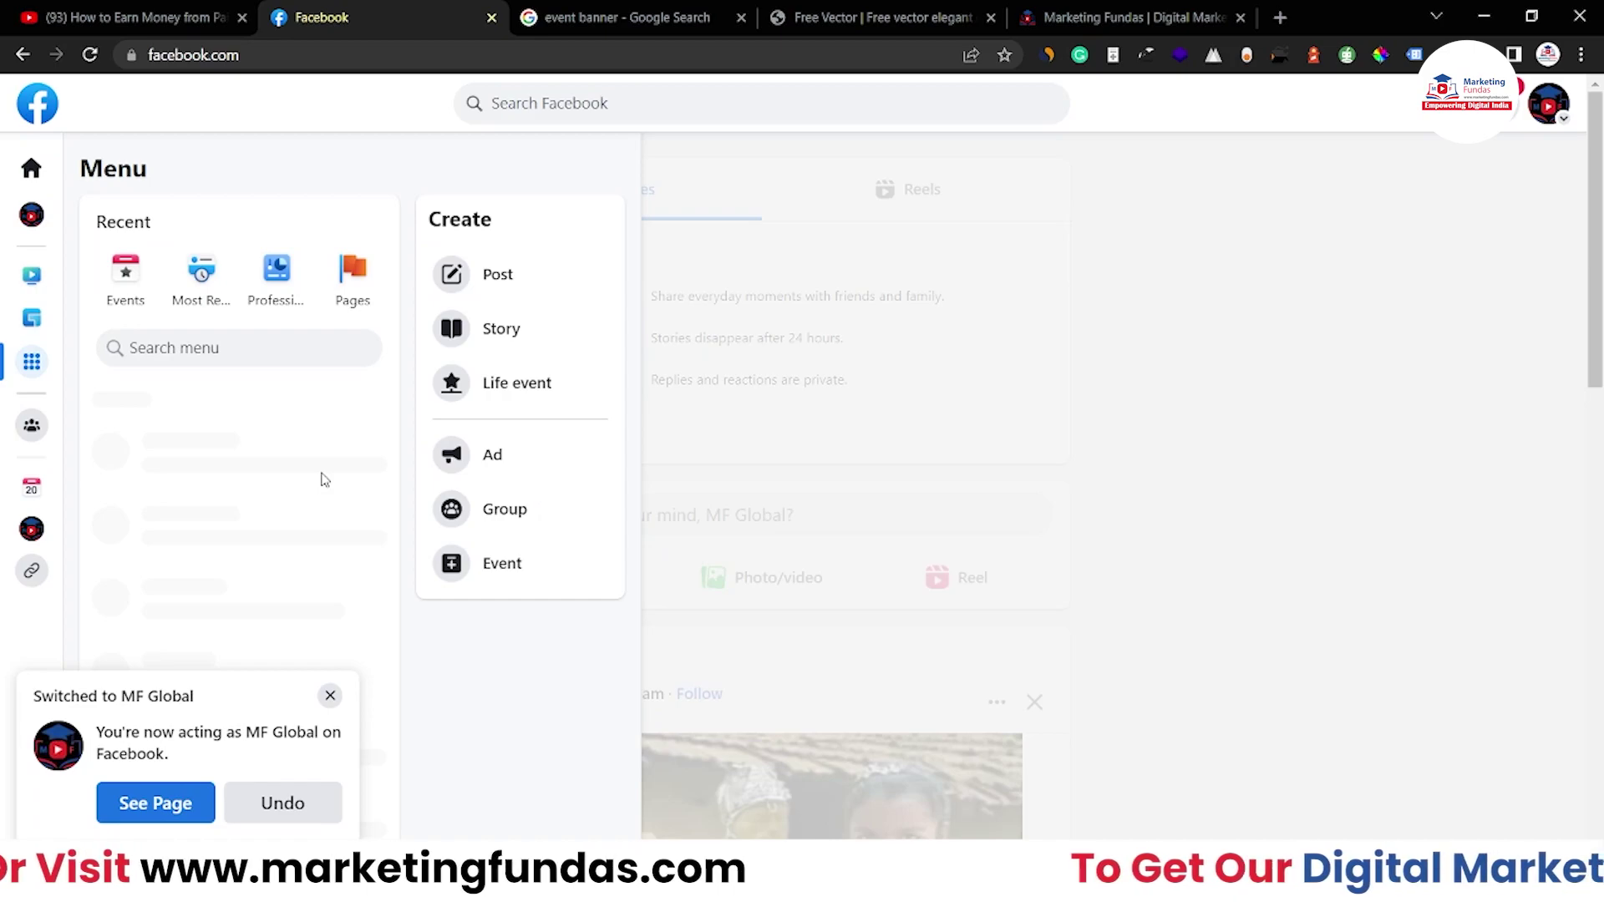
left_click(330, 697)
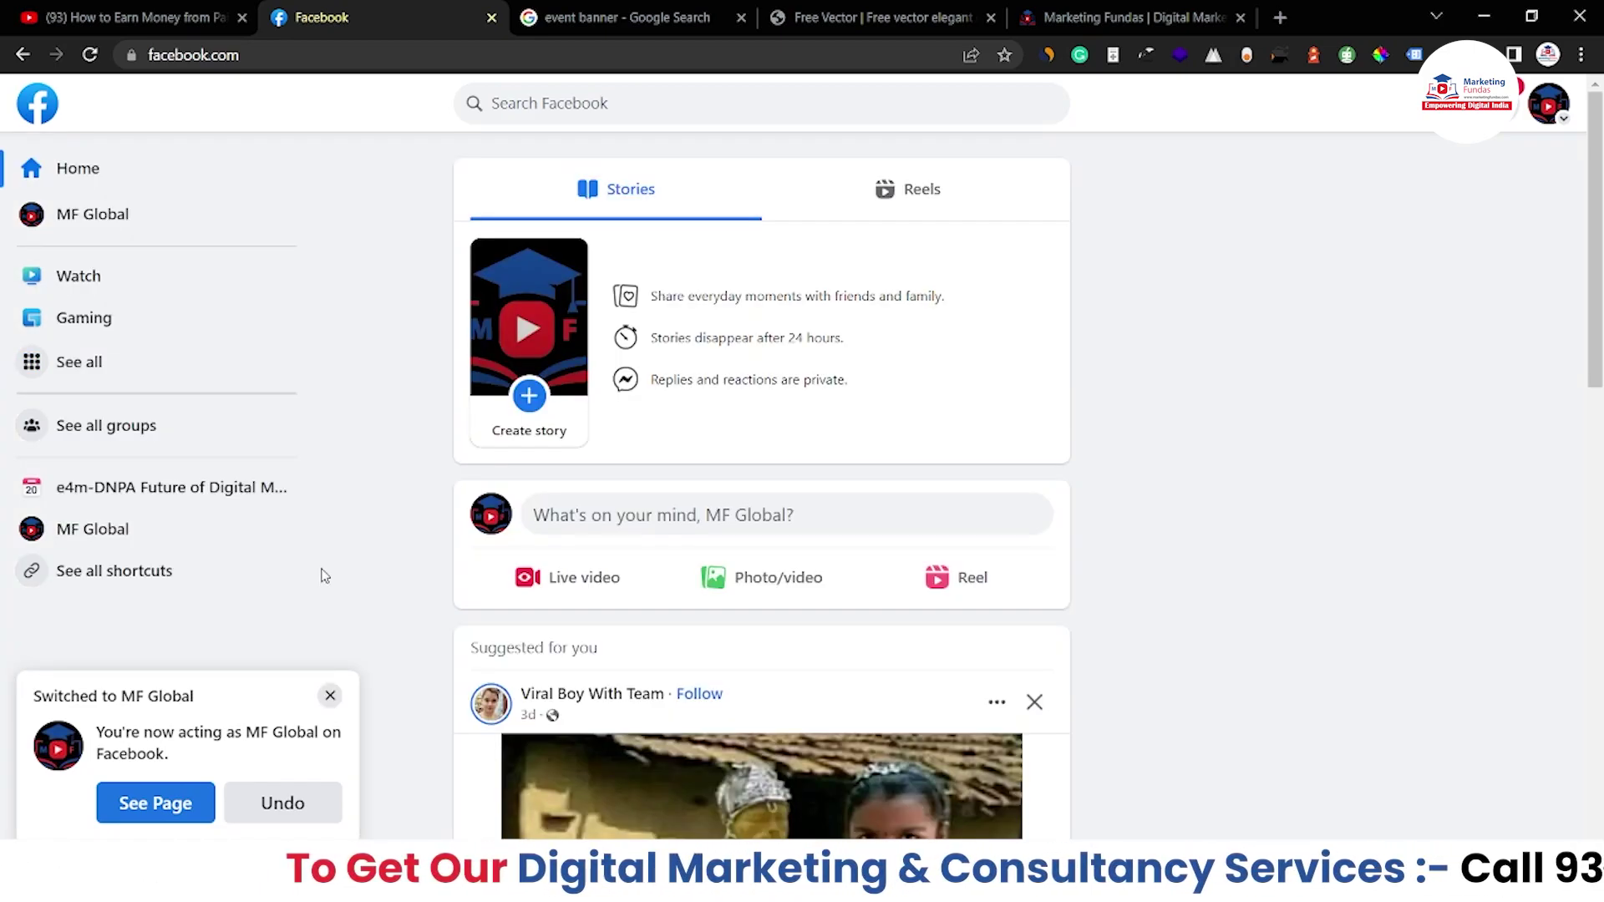
left_click(80, 369)
scroll(281, 457, "down", 3)
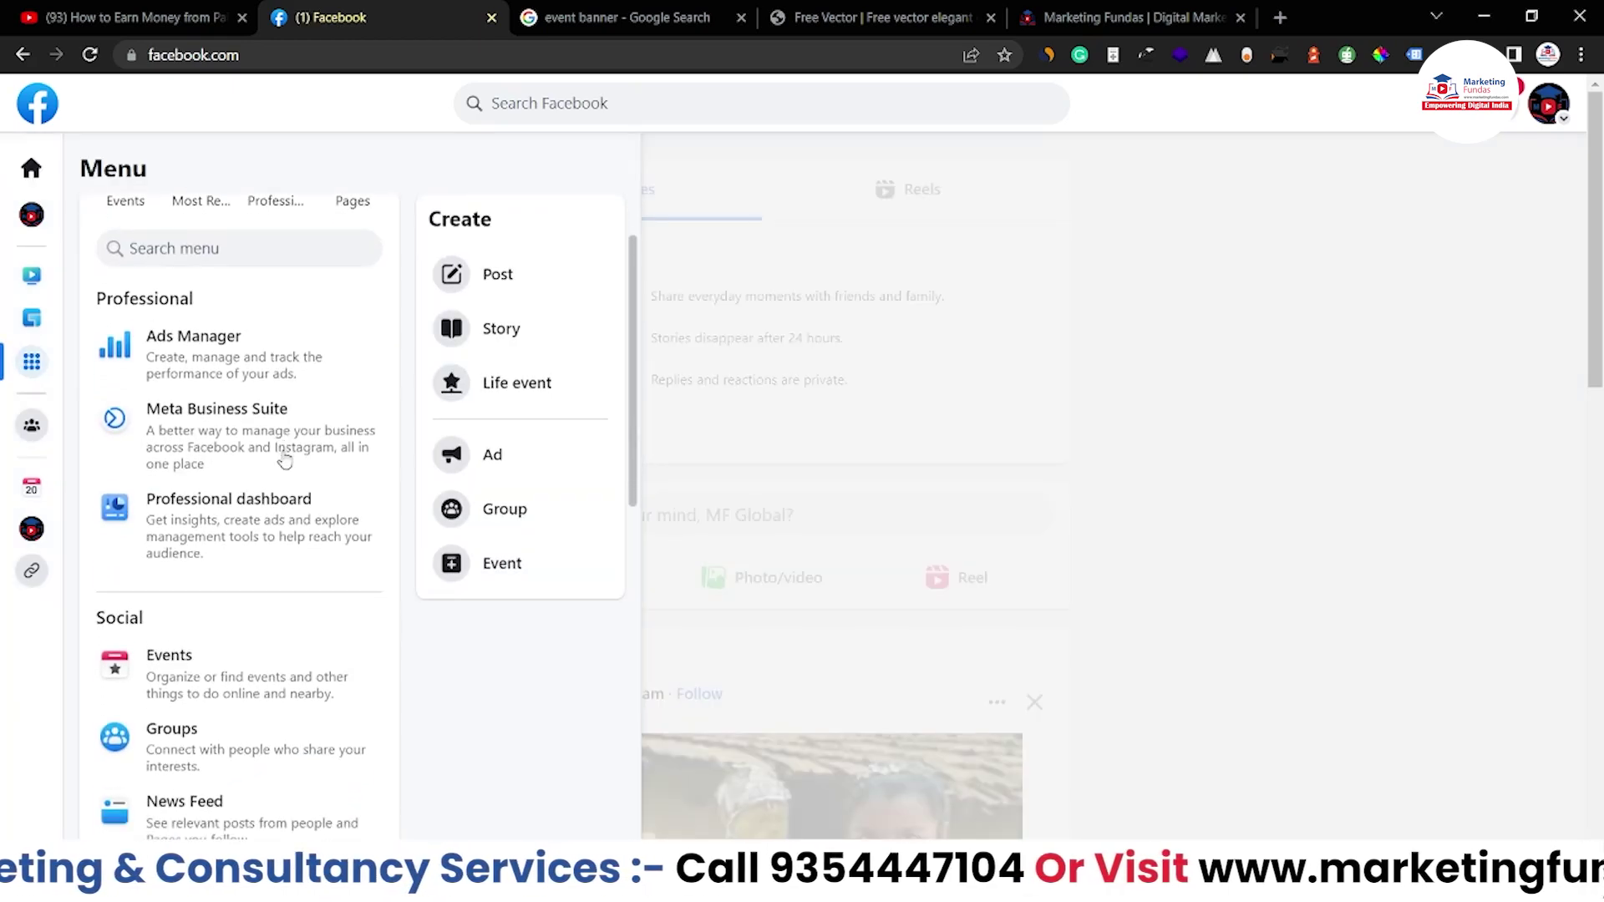
scroll(284, 456, "down", 4)
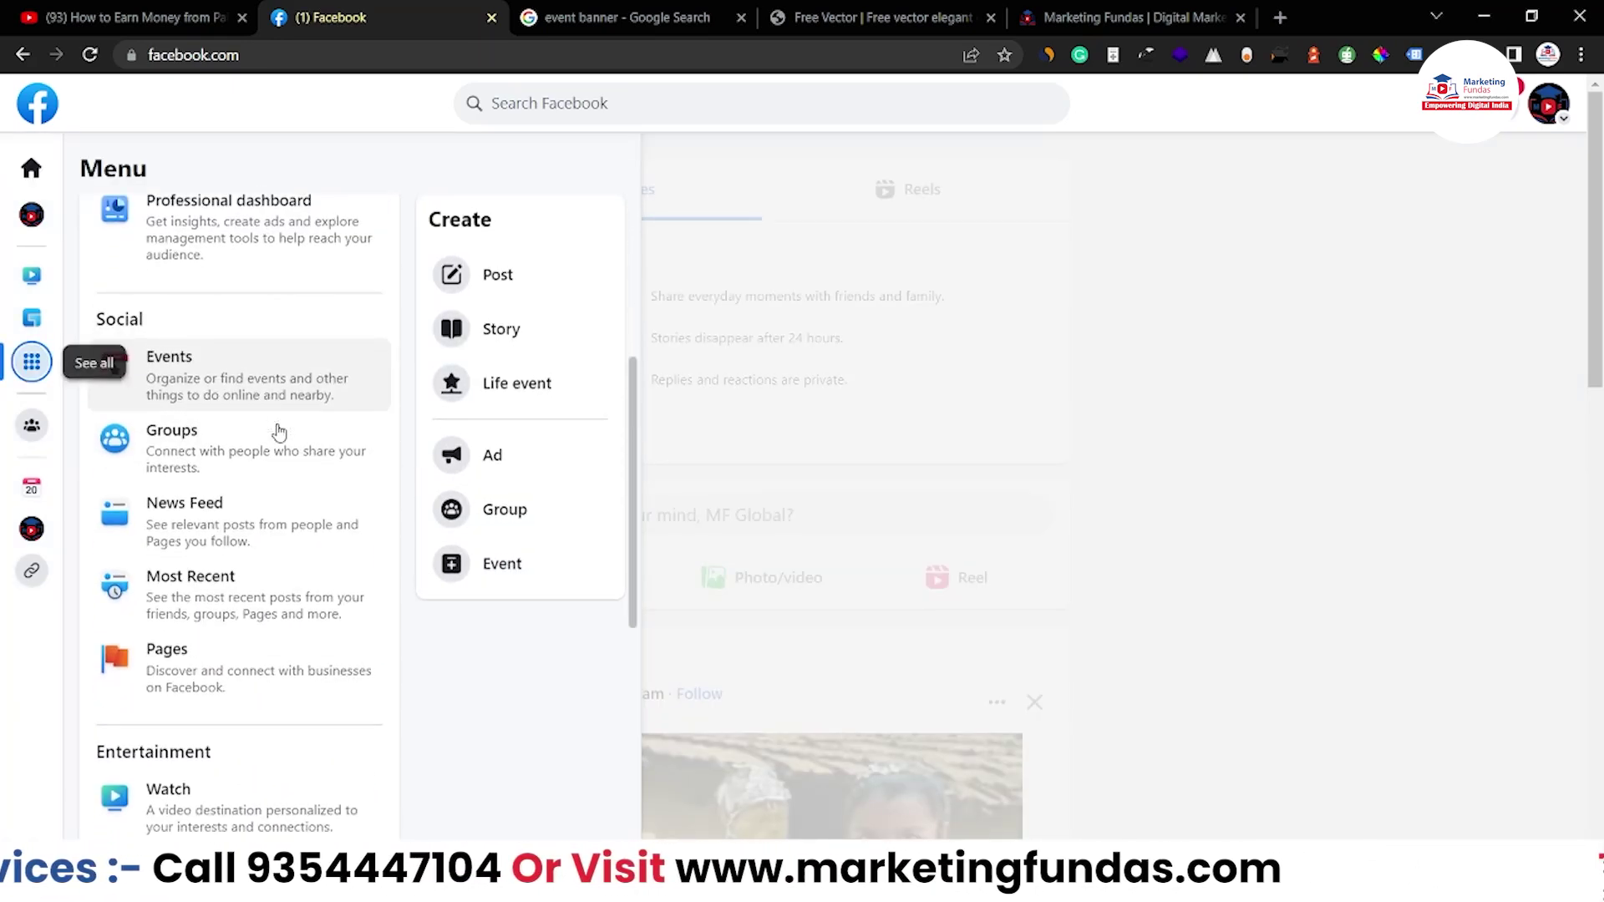
scroll(279, 432, "up", 1)
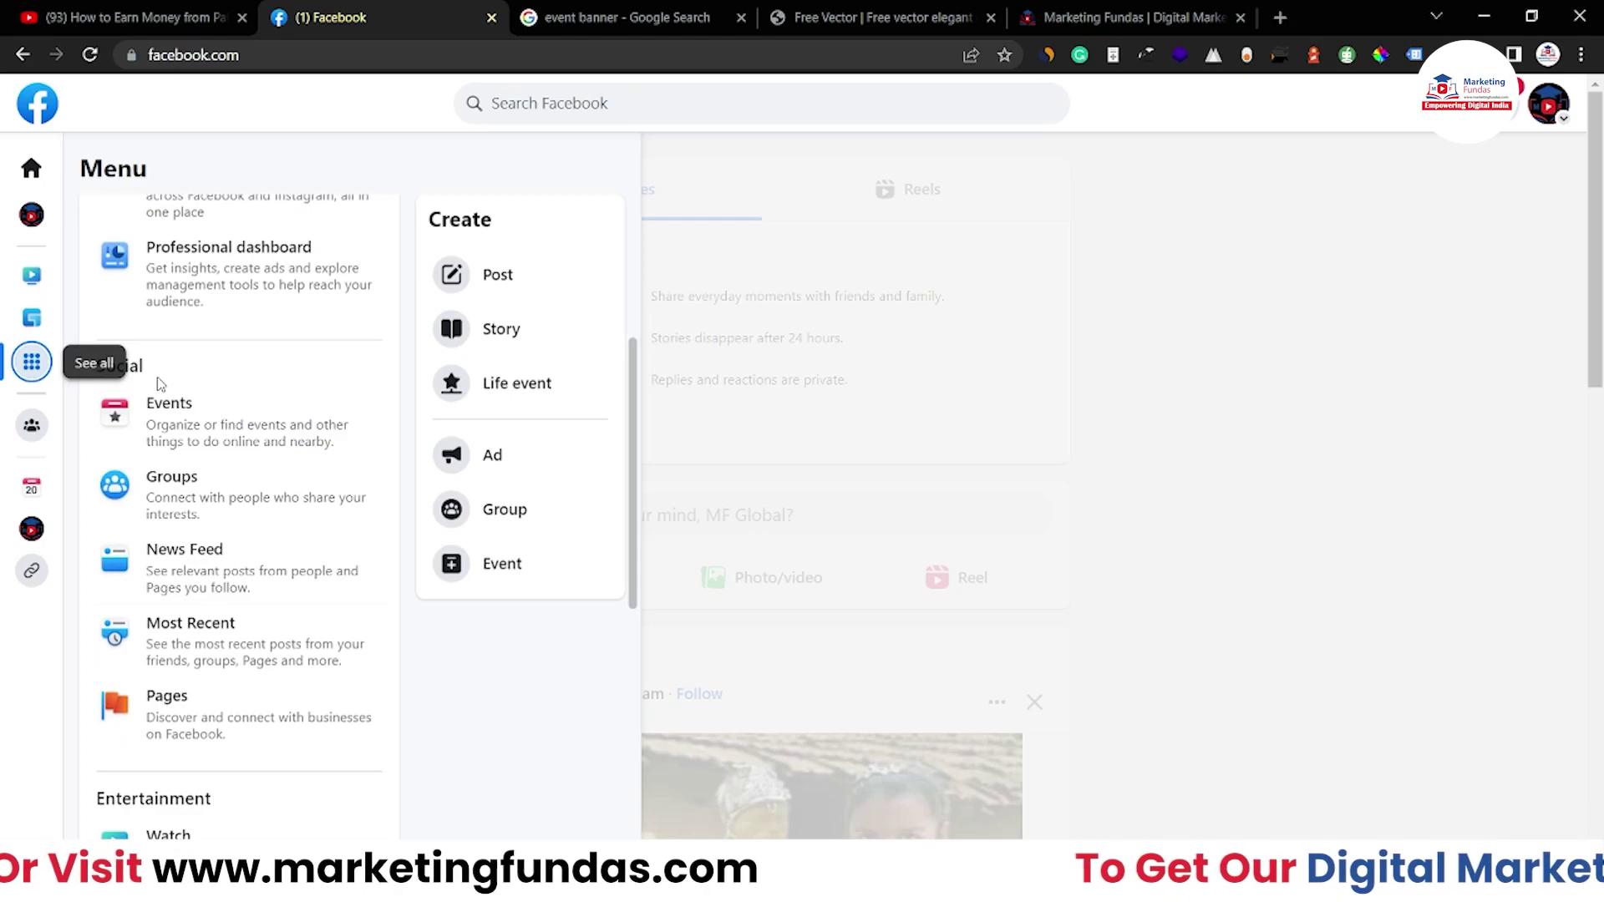
left_click(266, 445)
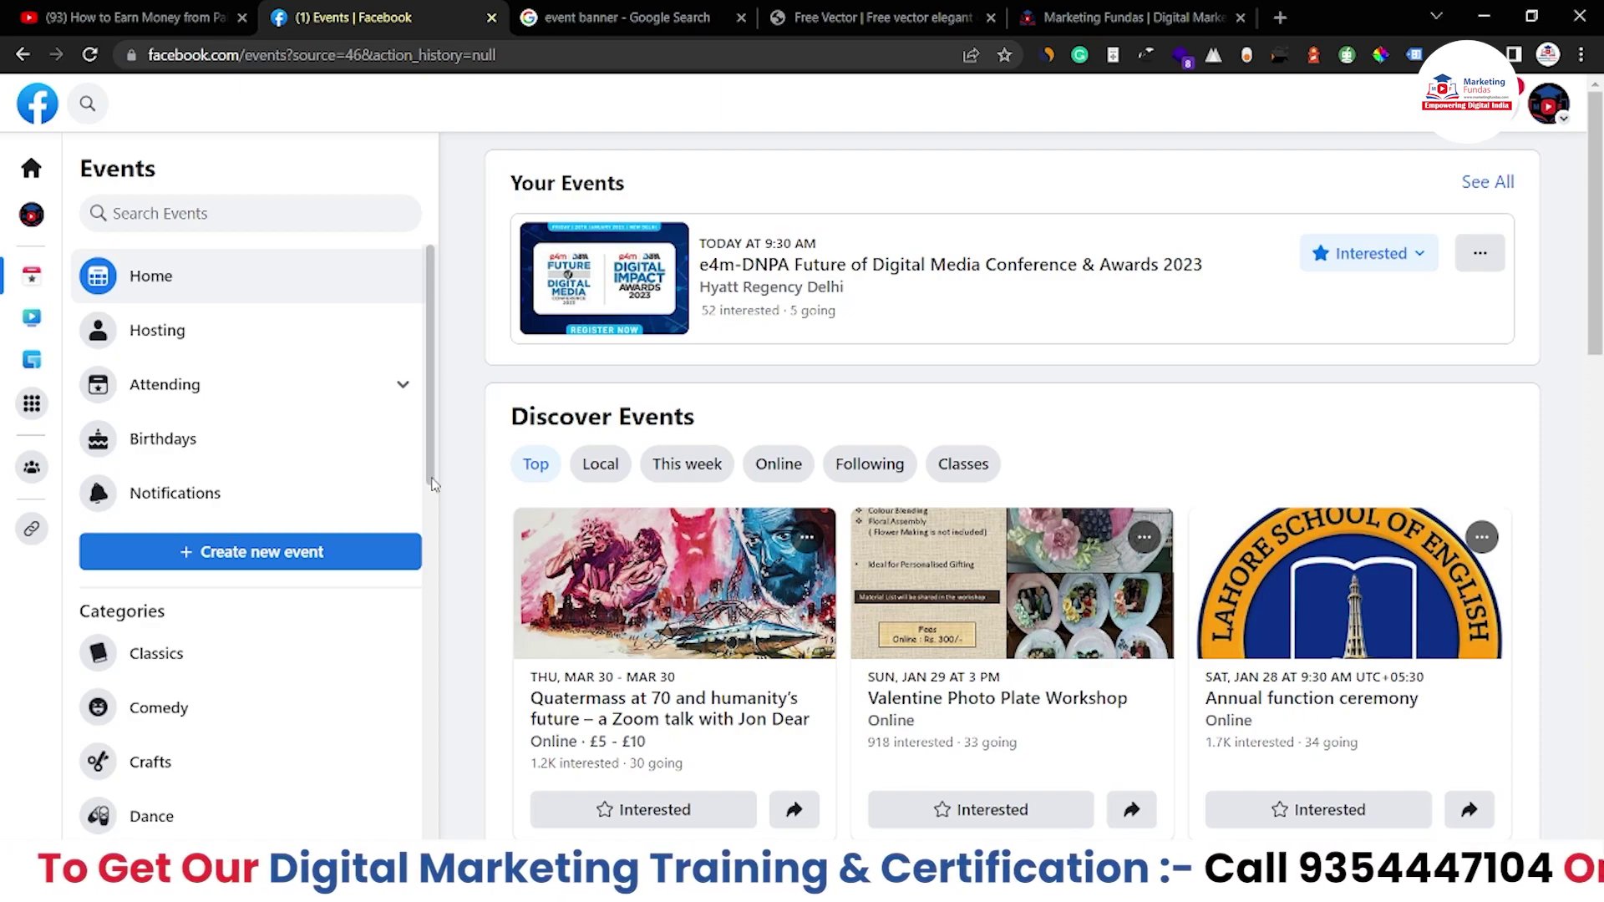
Show MF Global's Paid online events sign-up under Hosting and highlight the monetization eligibility sentence
left_click(225, 324)
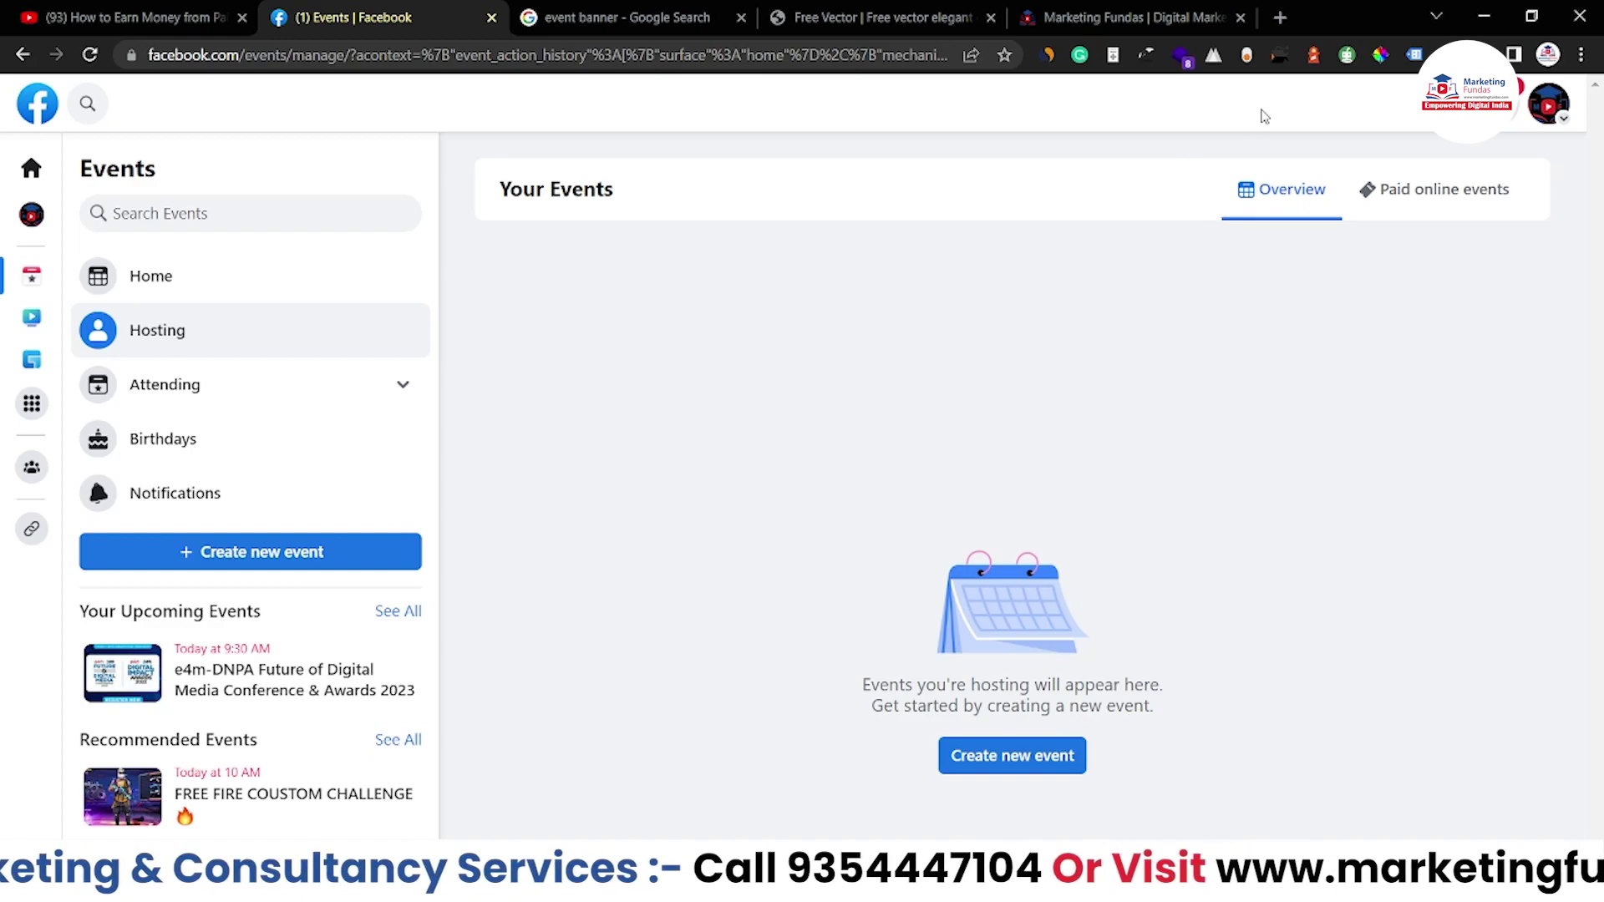
left_click(1439, 208)
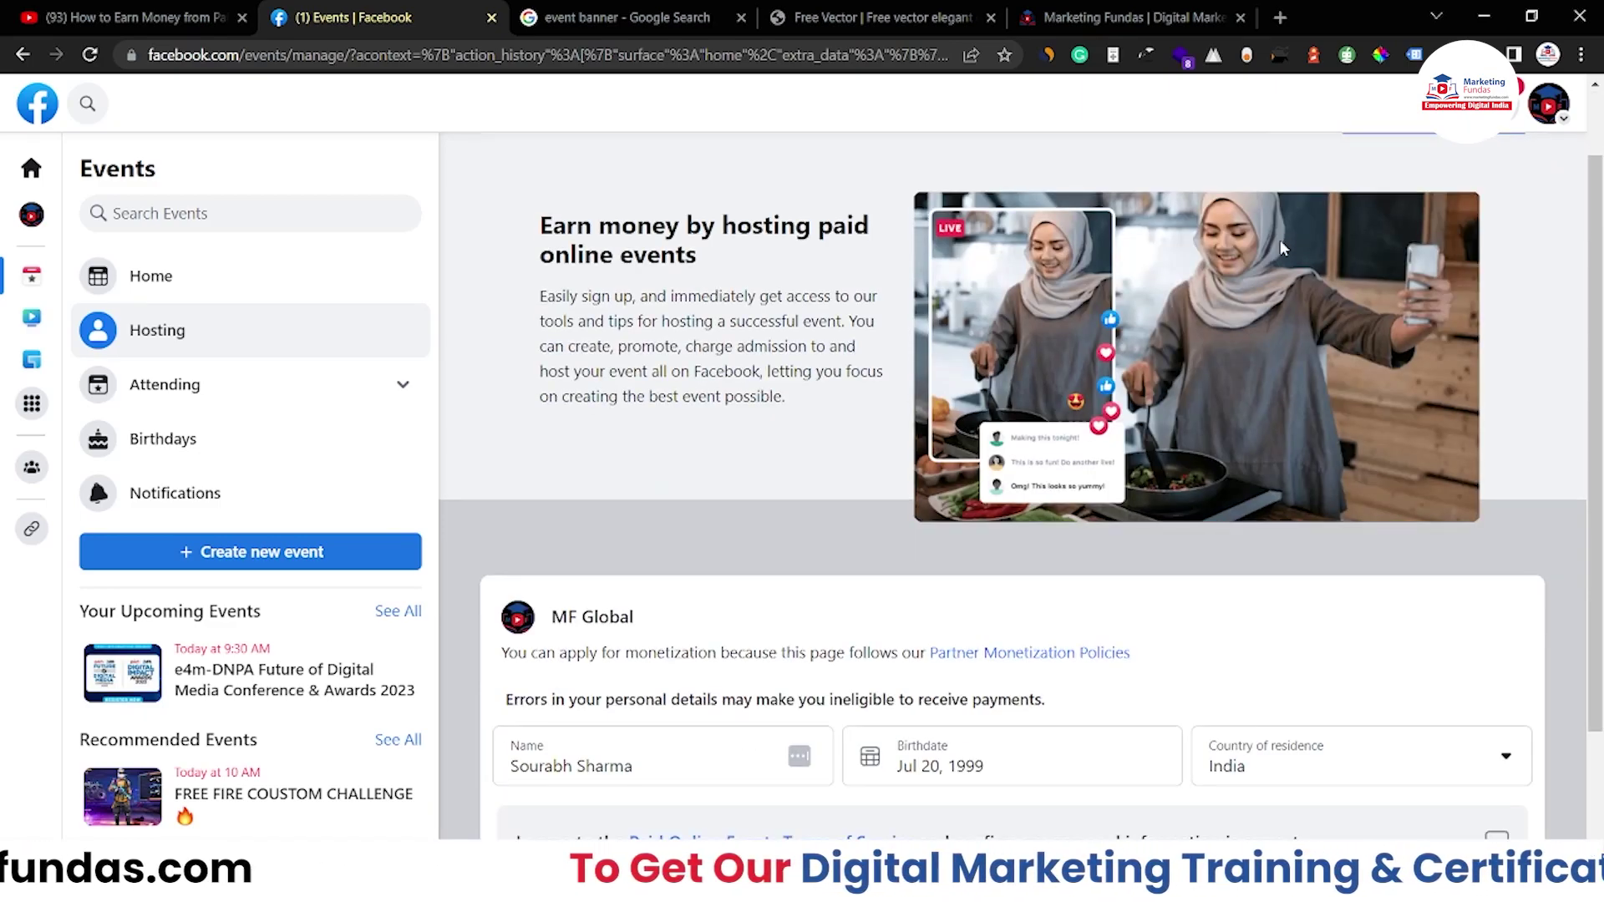
scroll(1457, 236, "down", 3)
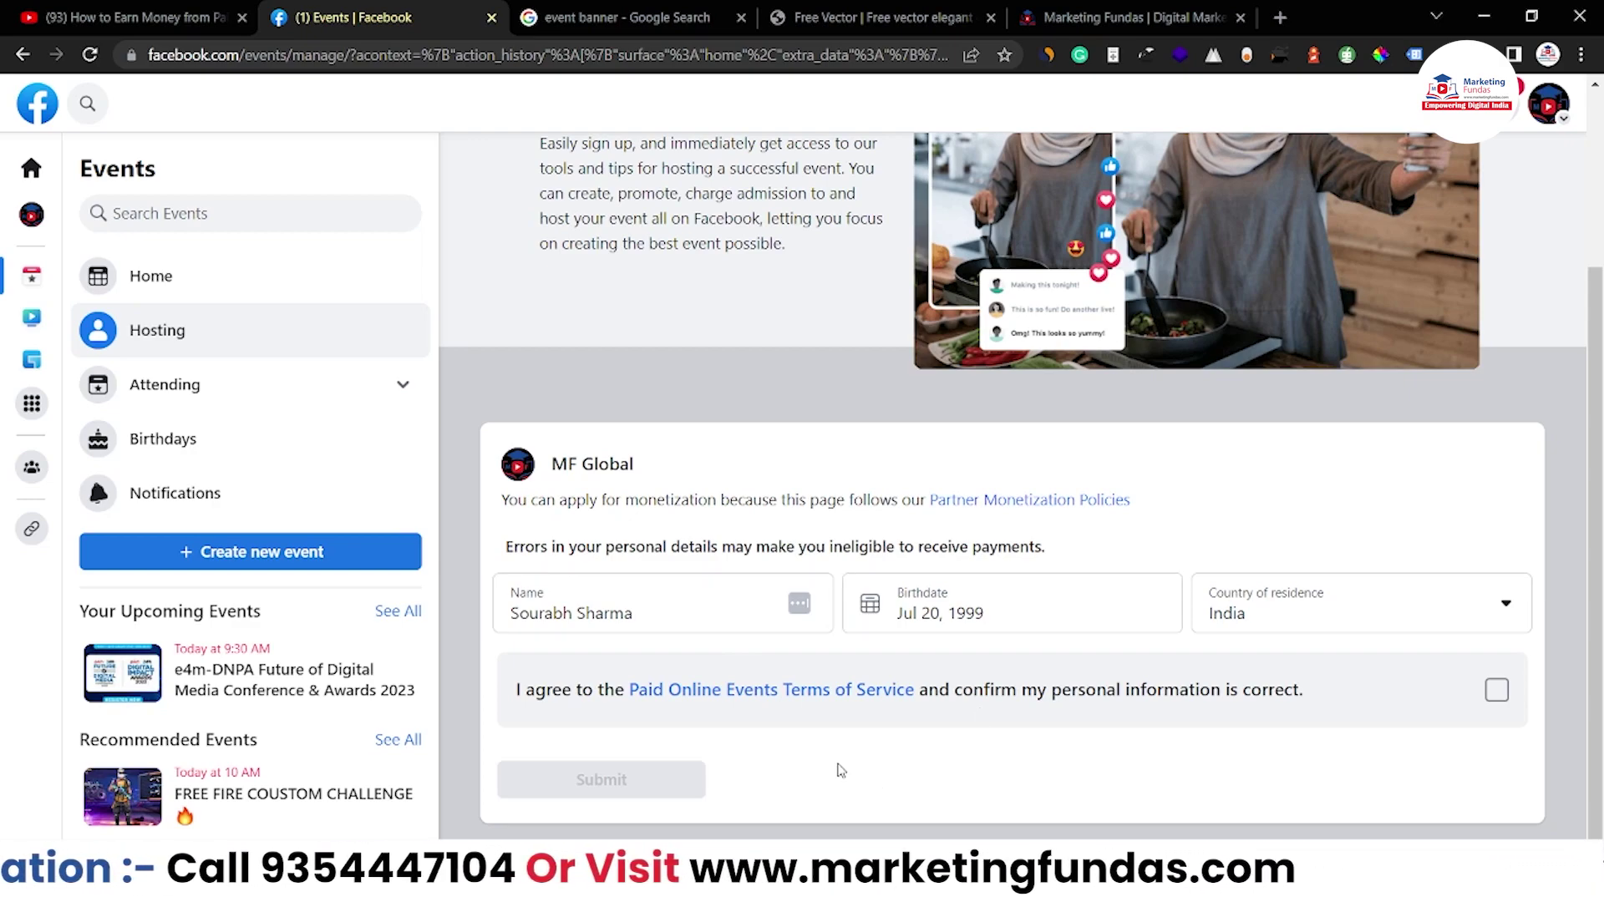
left_click_drag(508, 500, 689, 501)
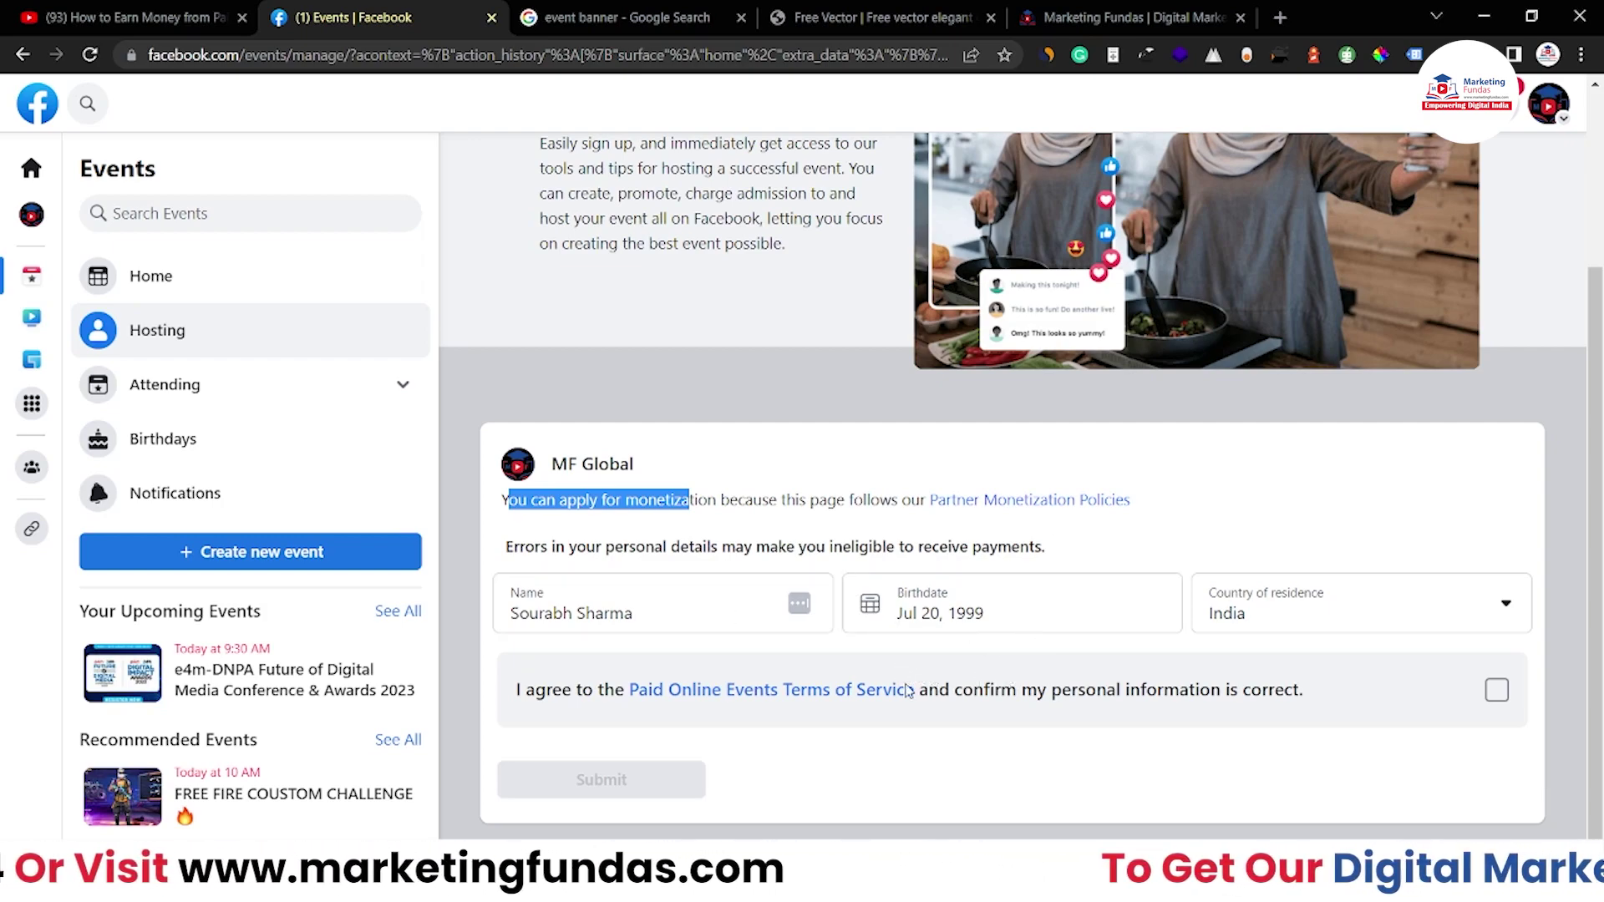
Agree to the Paid Online Events Terms of Service, review them, and submit the sign-up
left_click(1496, 690)
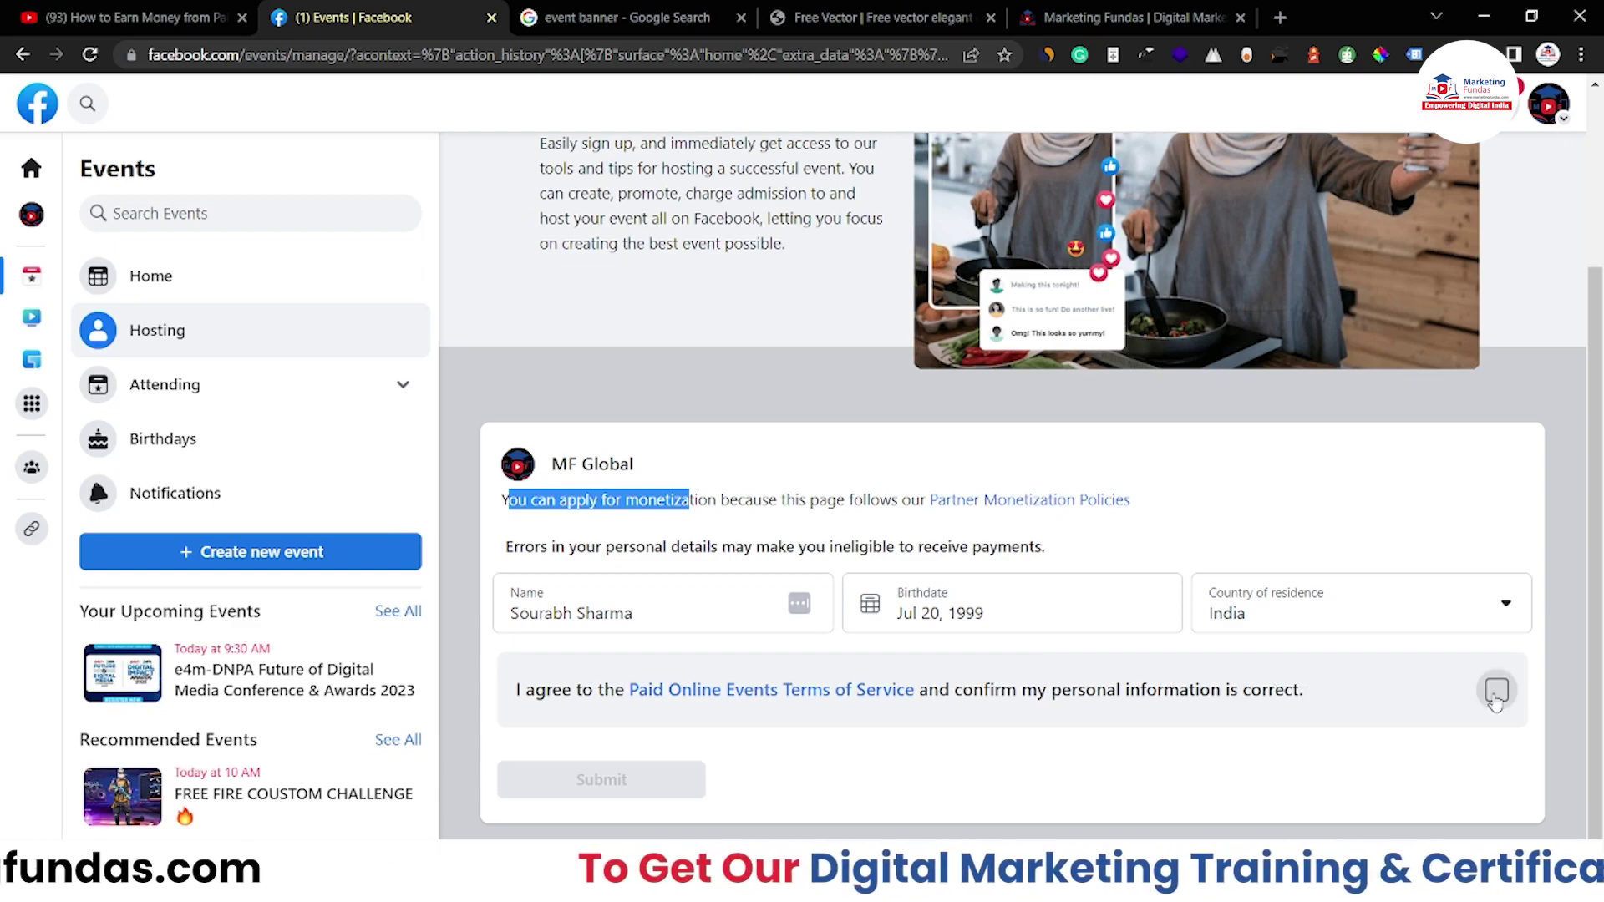
left_click(888, 696)
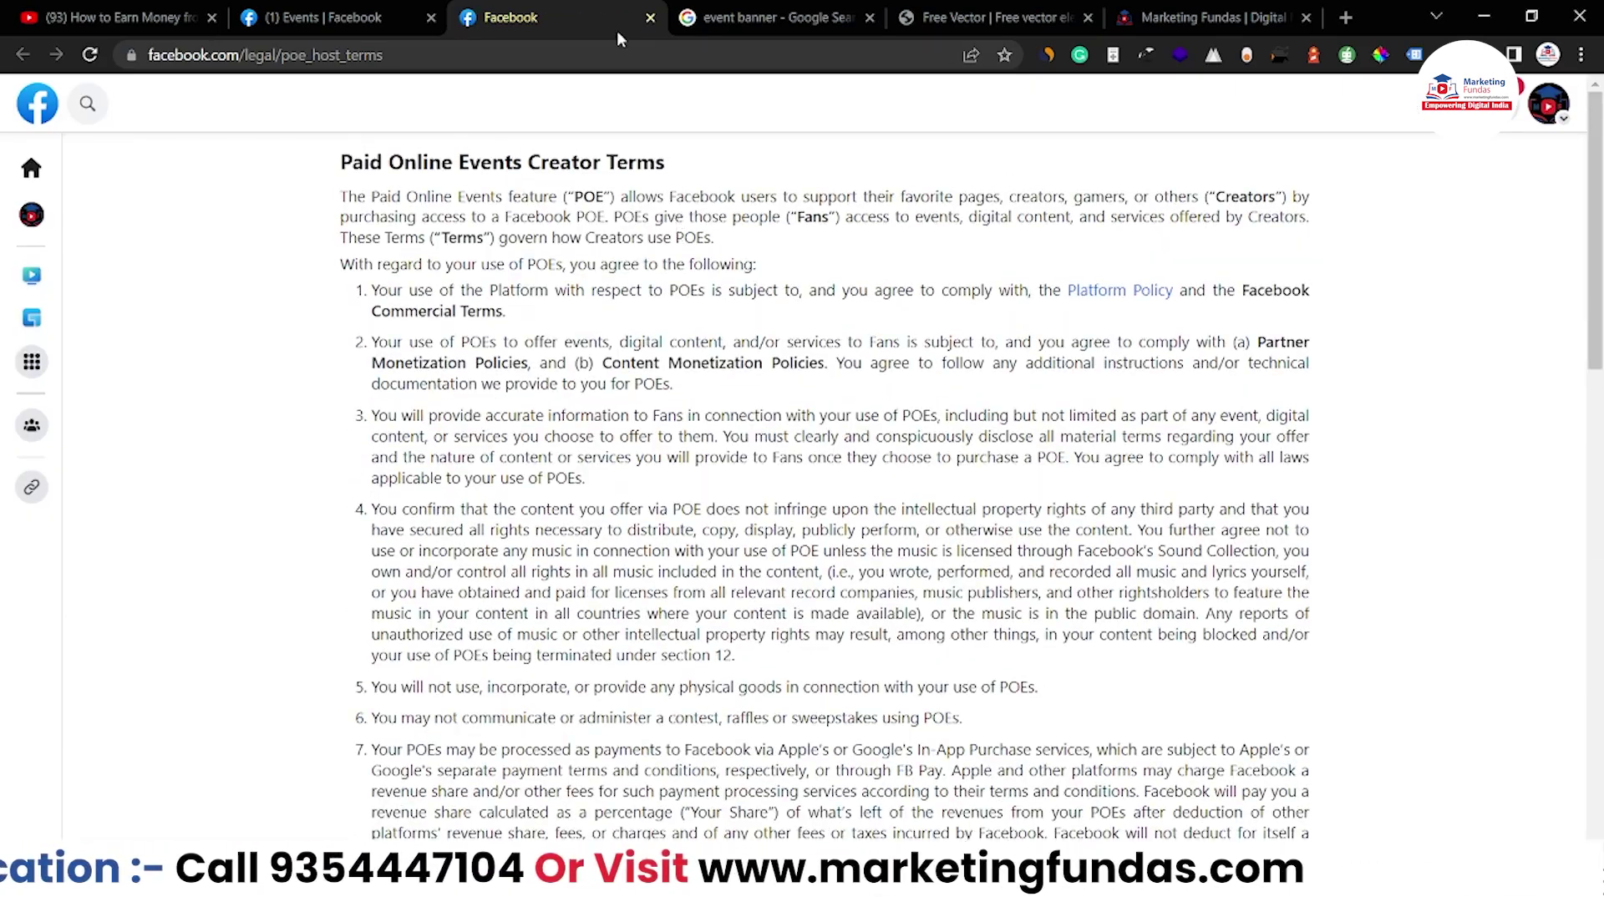
left_click(650, 18)
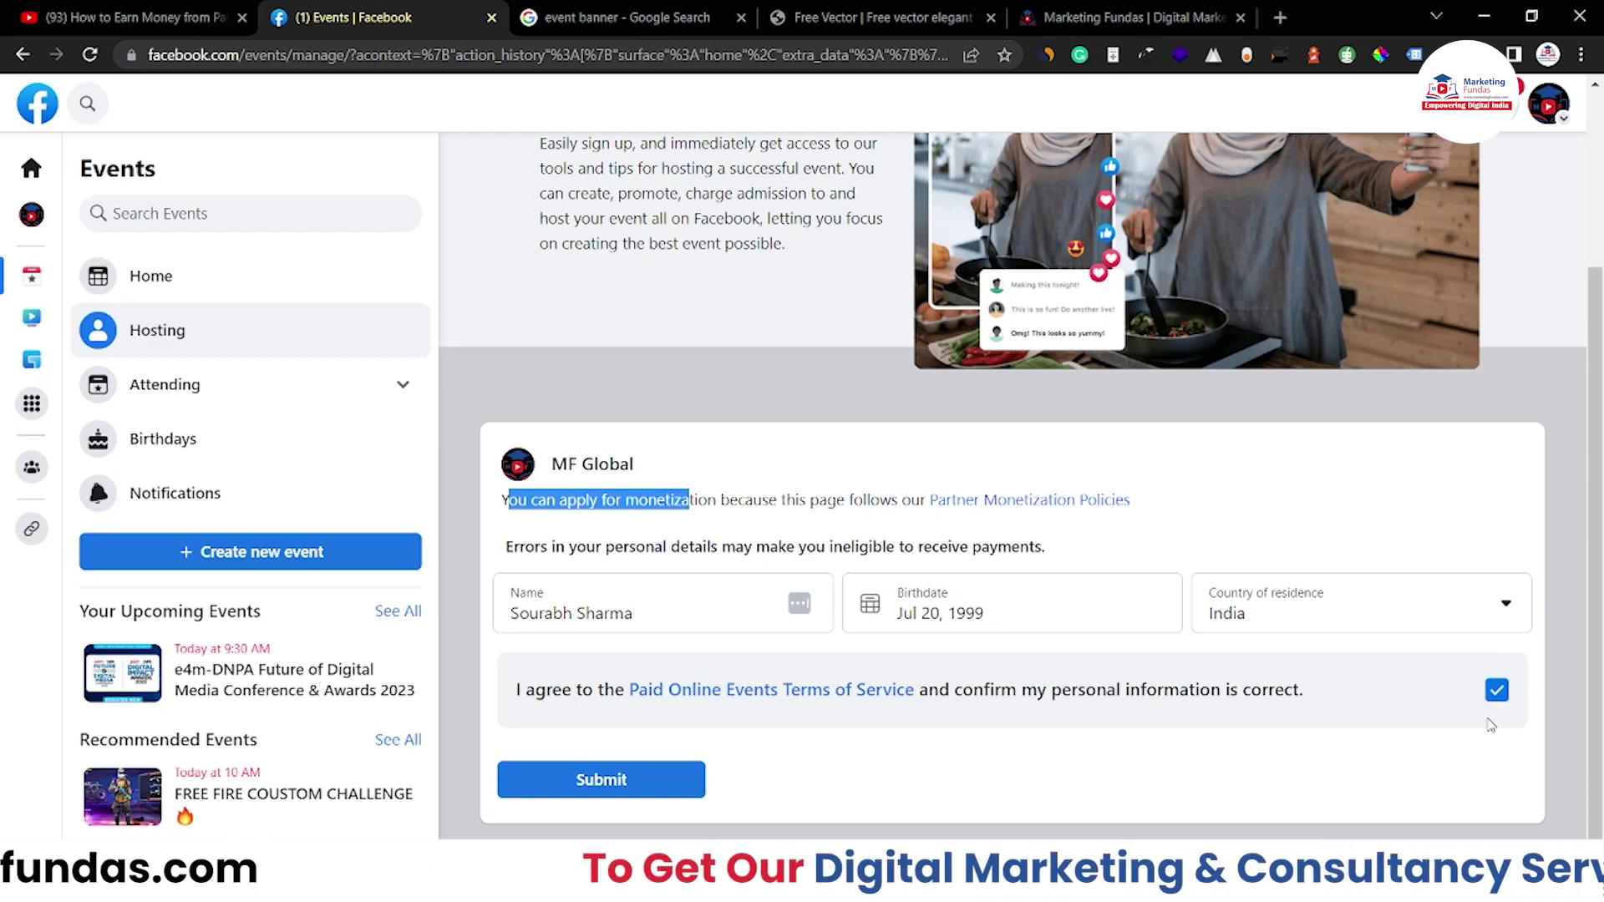
left_click(673, 779)
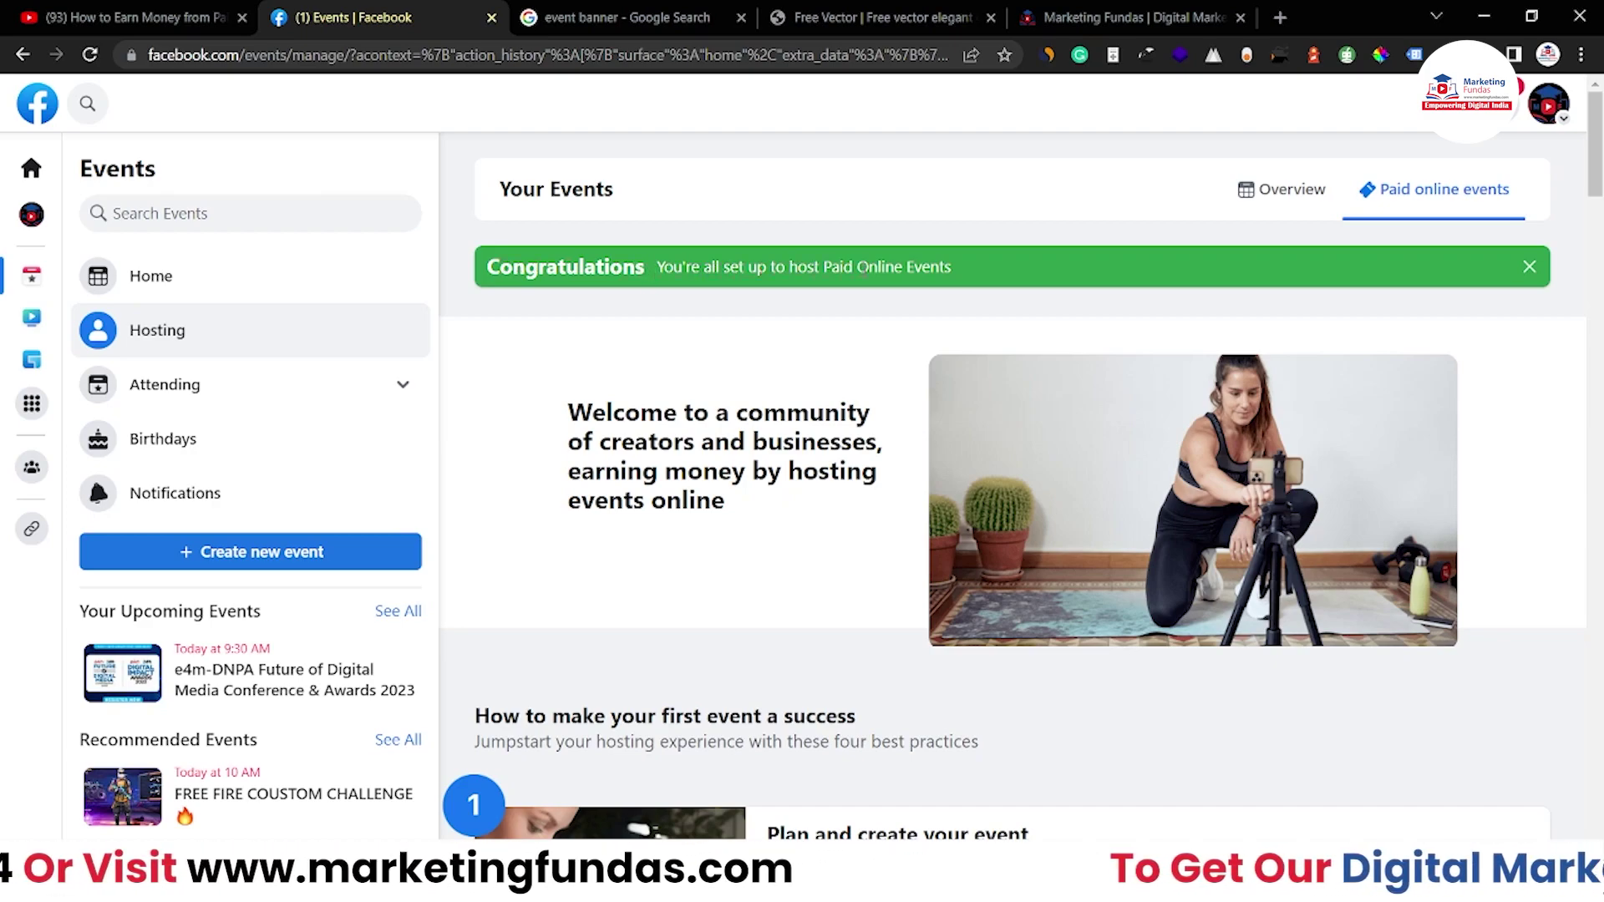
scroll(1003, 389, "down", 6)
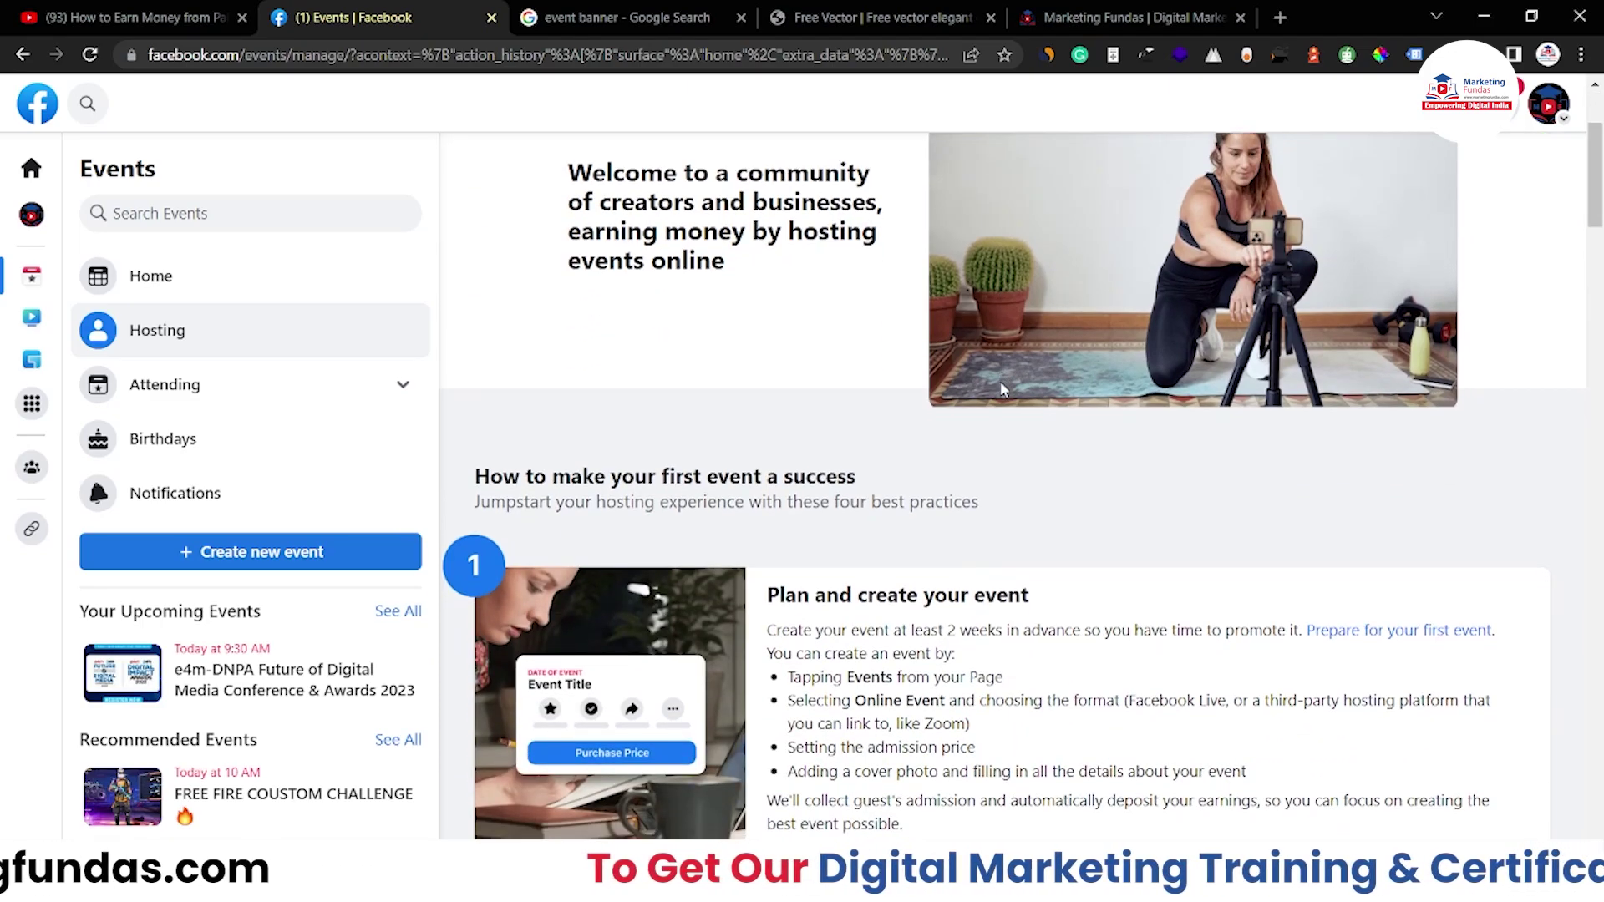
scroll(1002, 382, "down", 3)
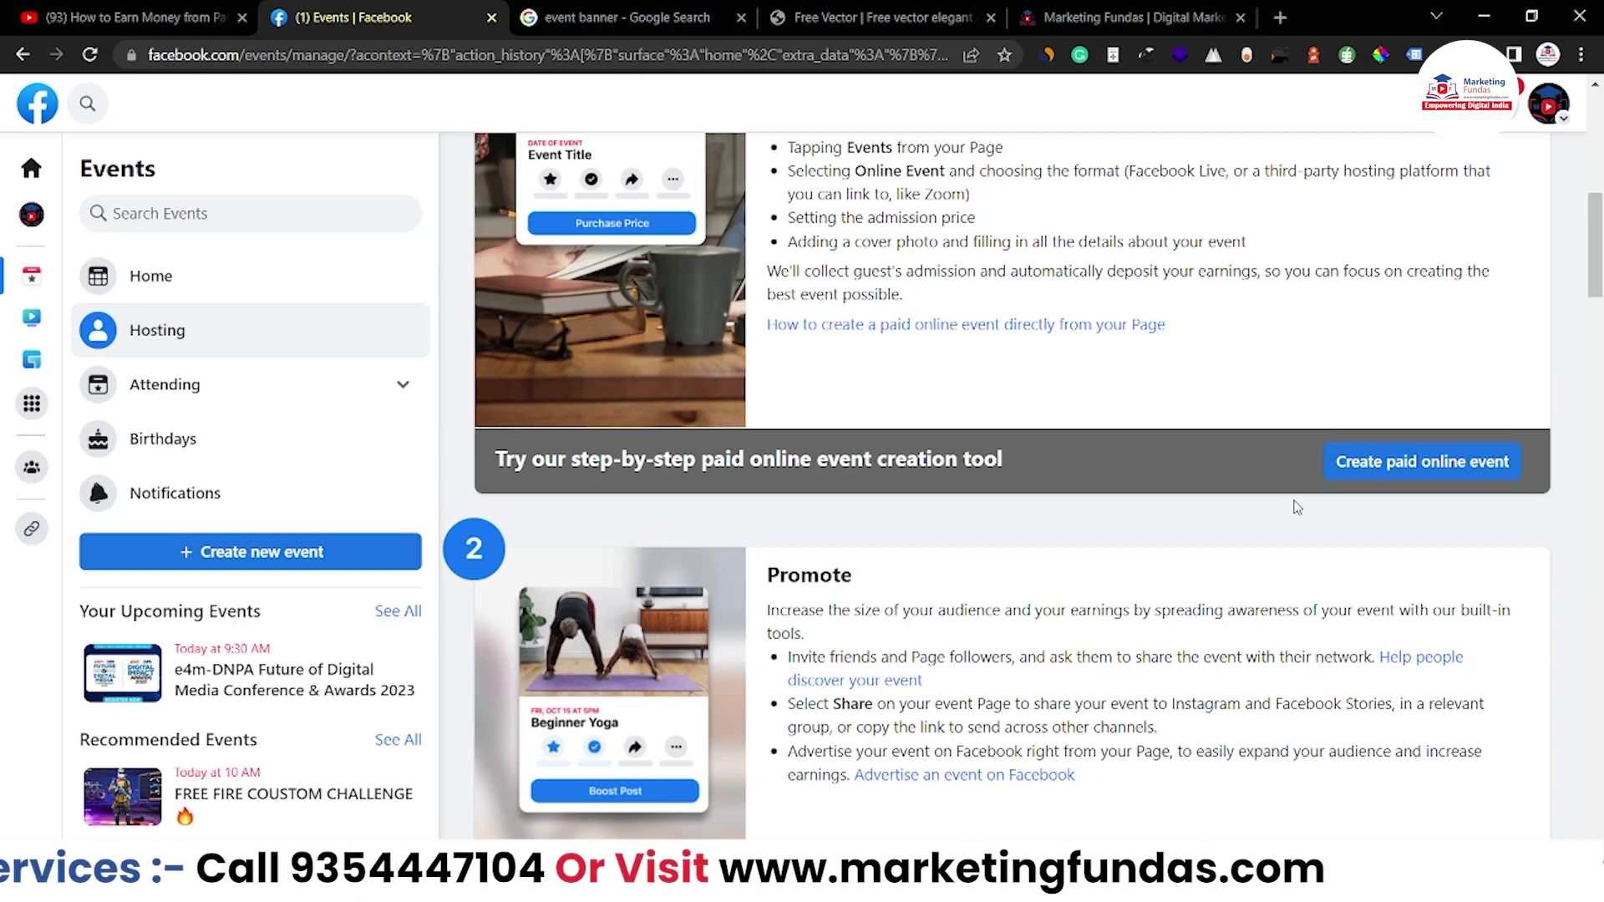
scroll(1296, 507, "down", 9)
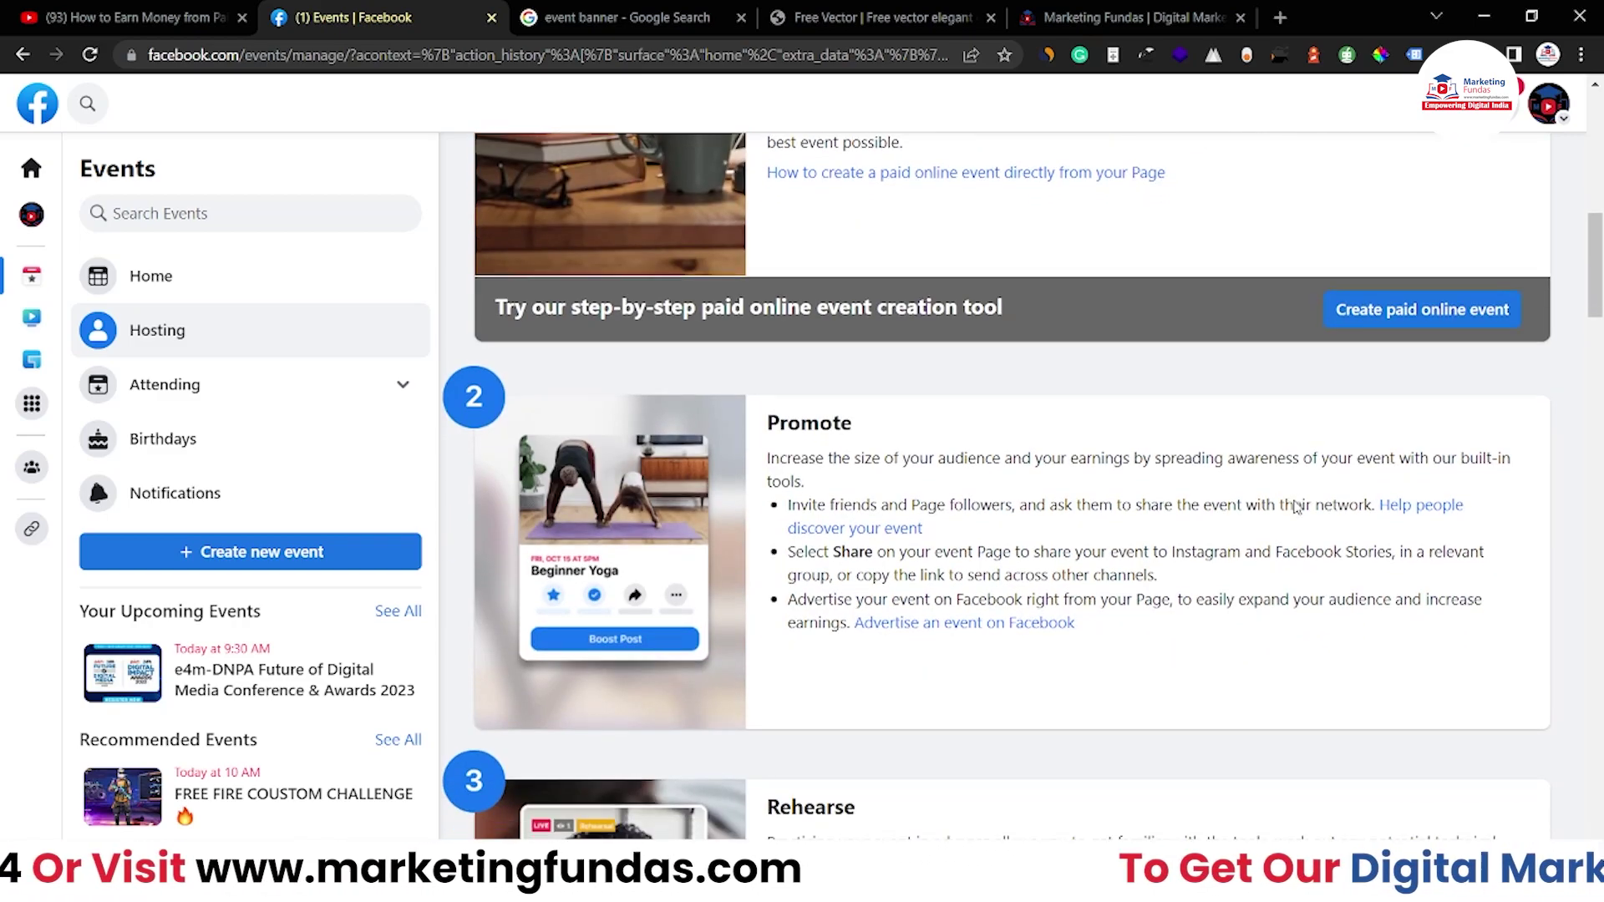
scroll(1146, 439, "down", 14)
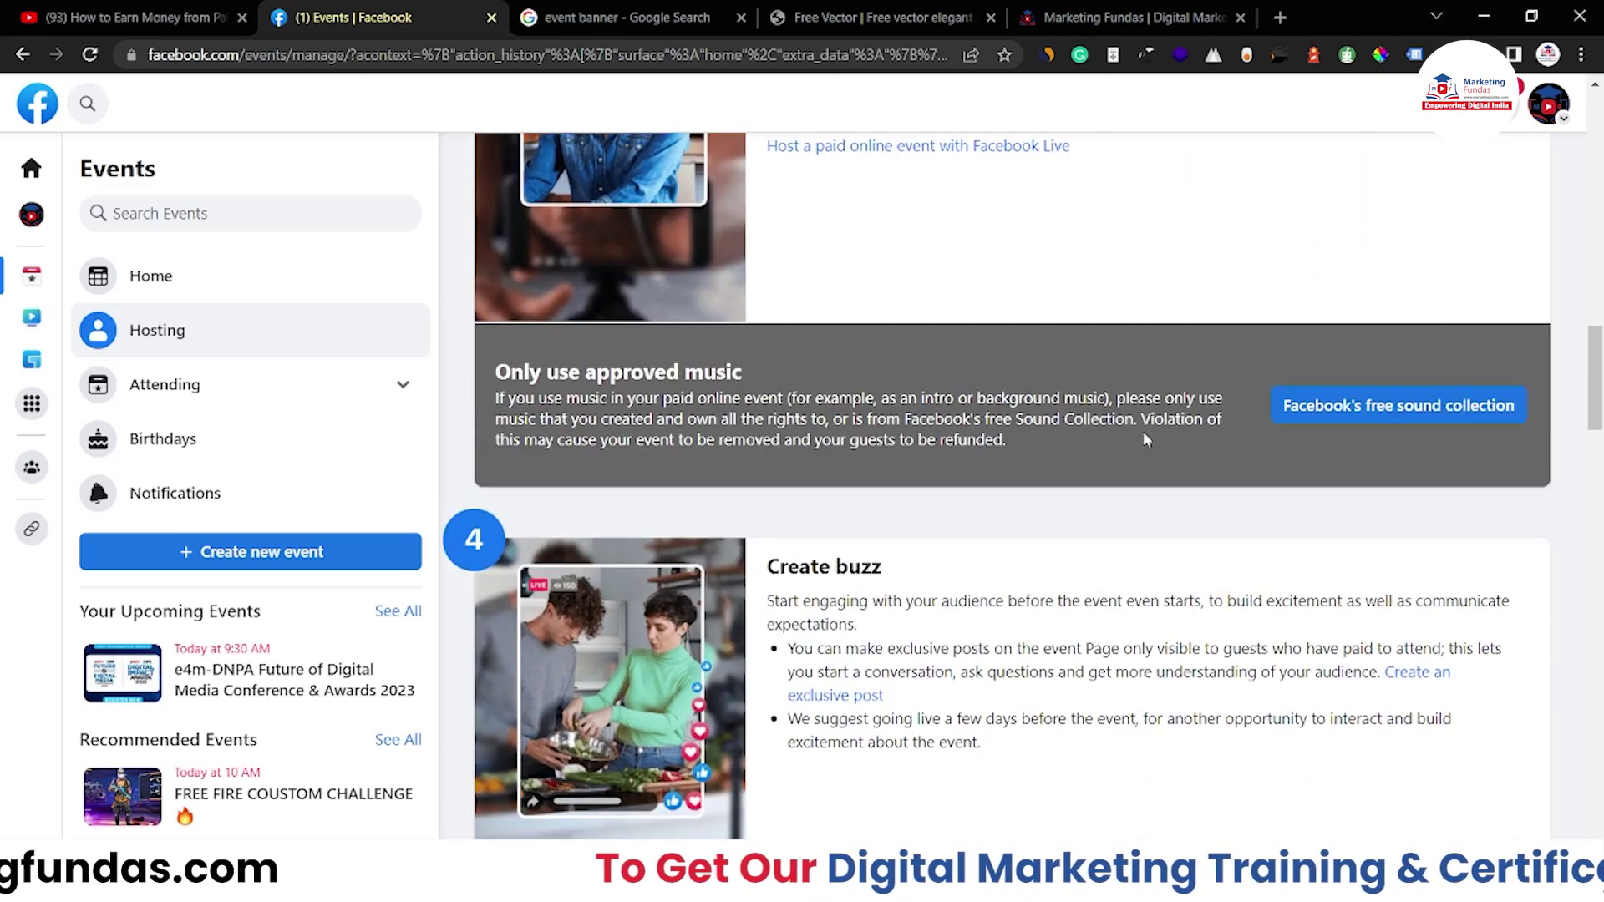
scroll(1147, 440, "down", 11)
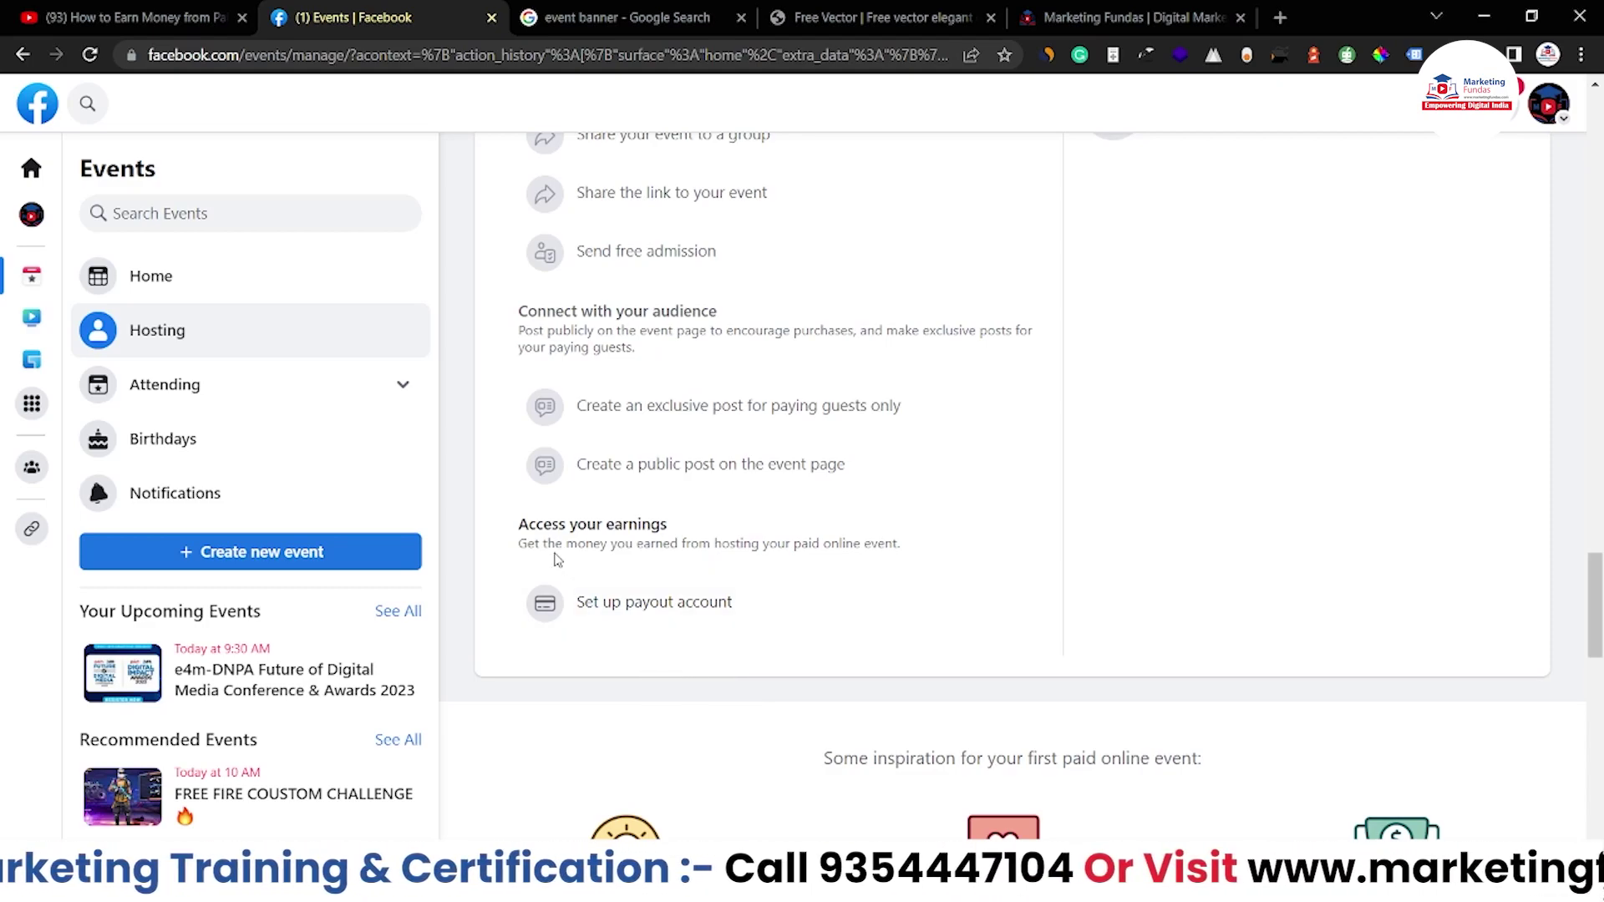
Start the payout account setup and get past the Add a payout account prompt
left_click(615, 629)
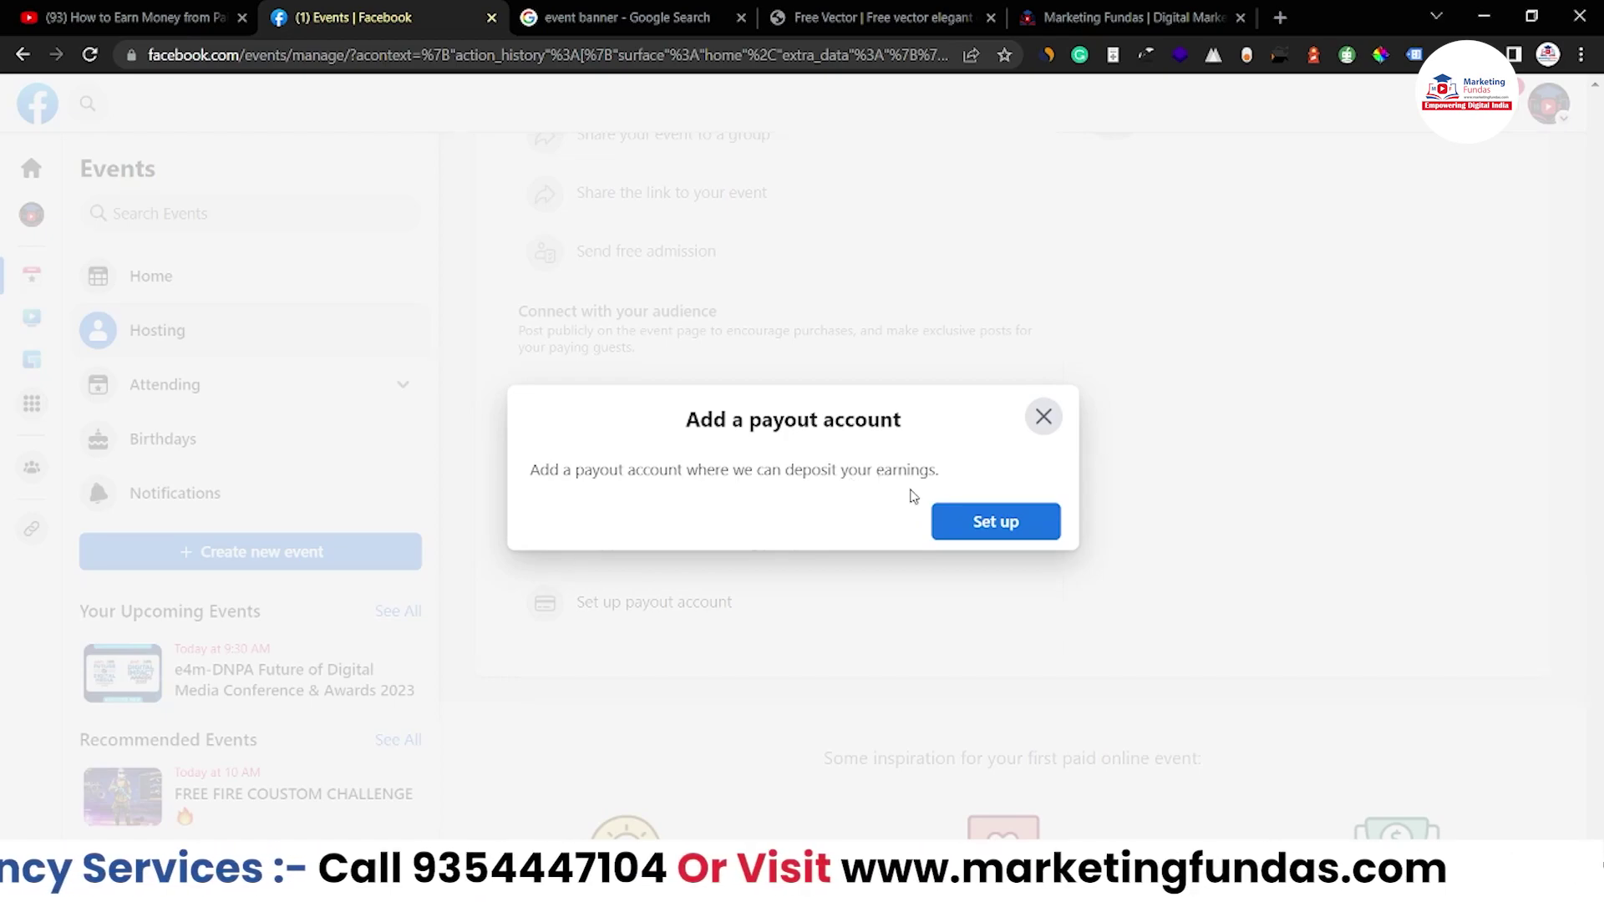
left_click(1019, 530)
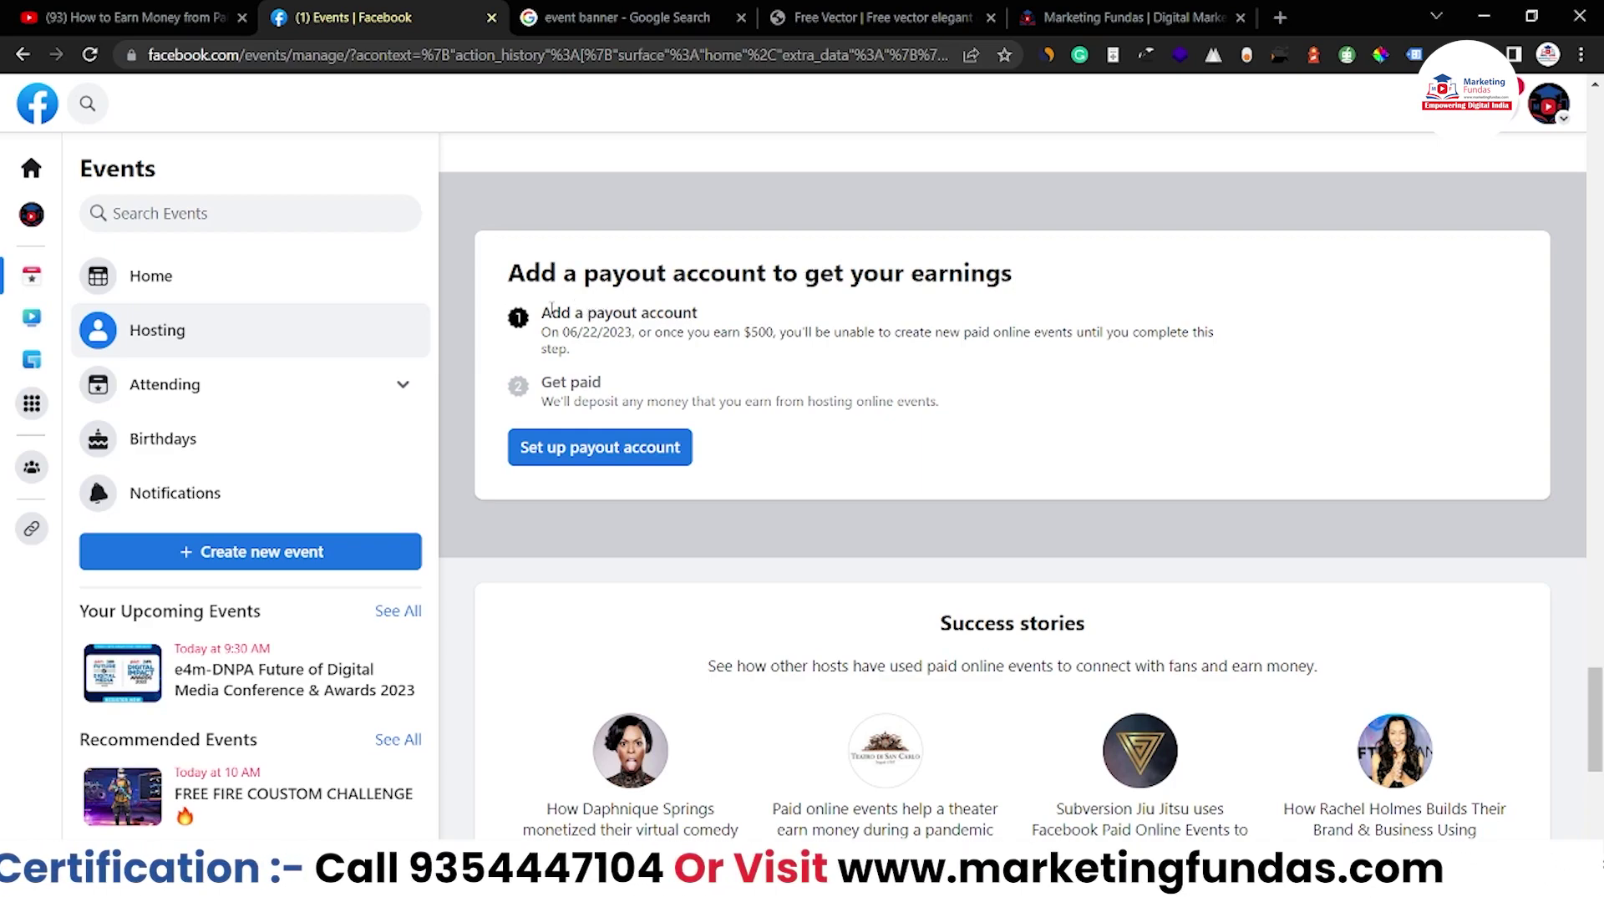
left_click_drag(551, 309, 710, 314)
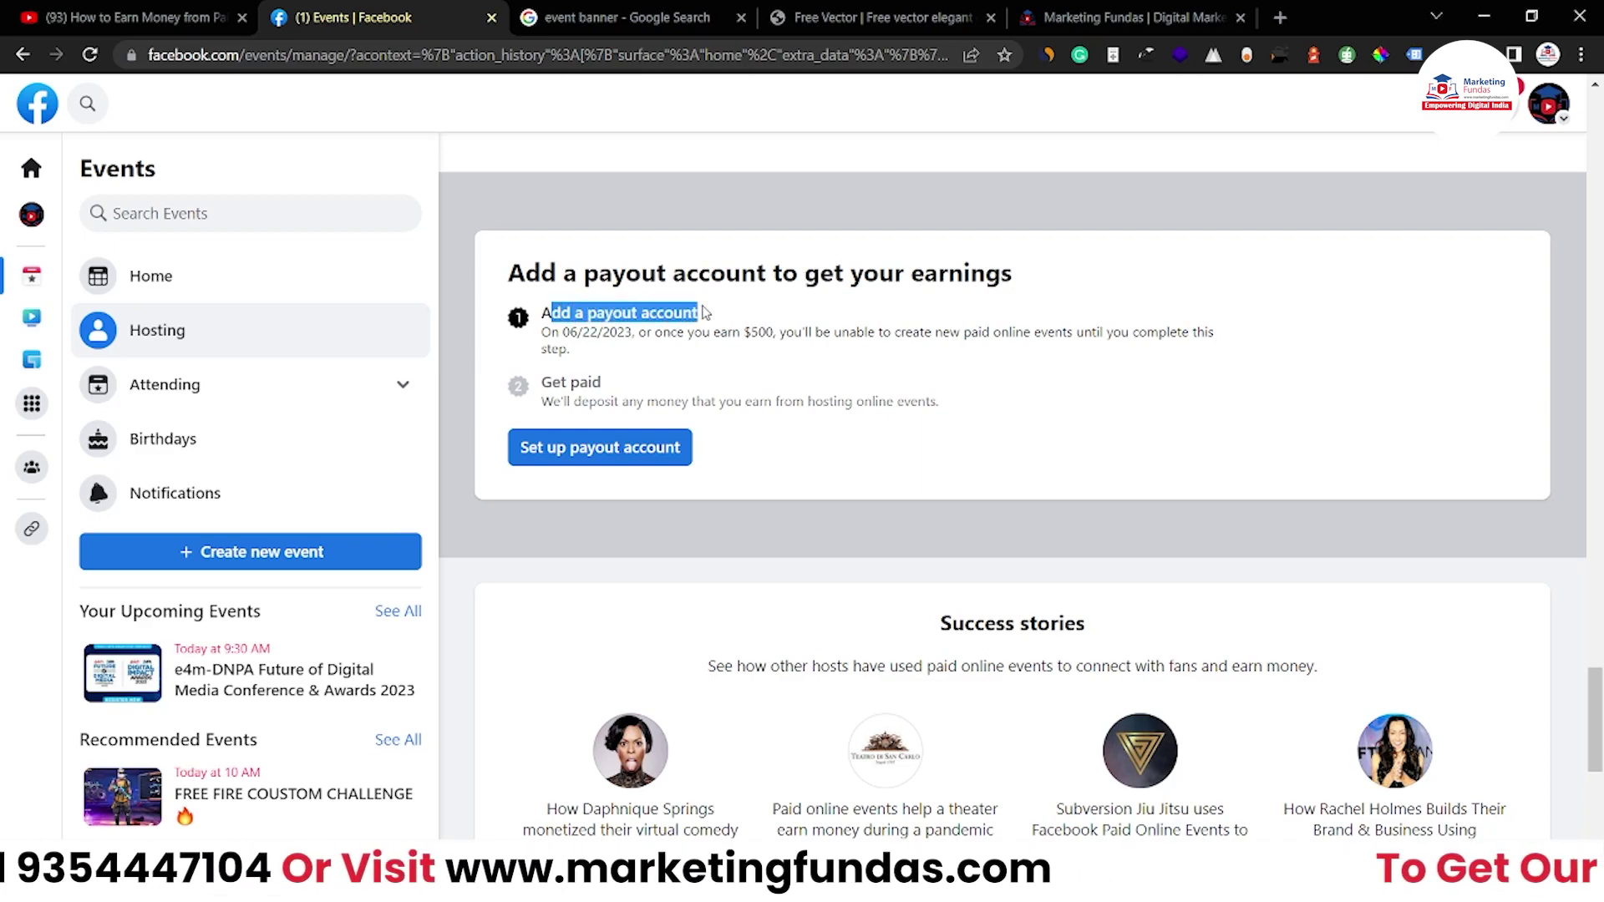
left_click(605, 355)
double_click(552, 332)
left_click_drag(585, 334, 644, 336)
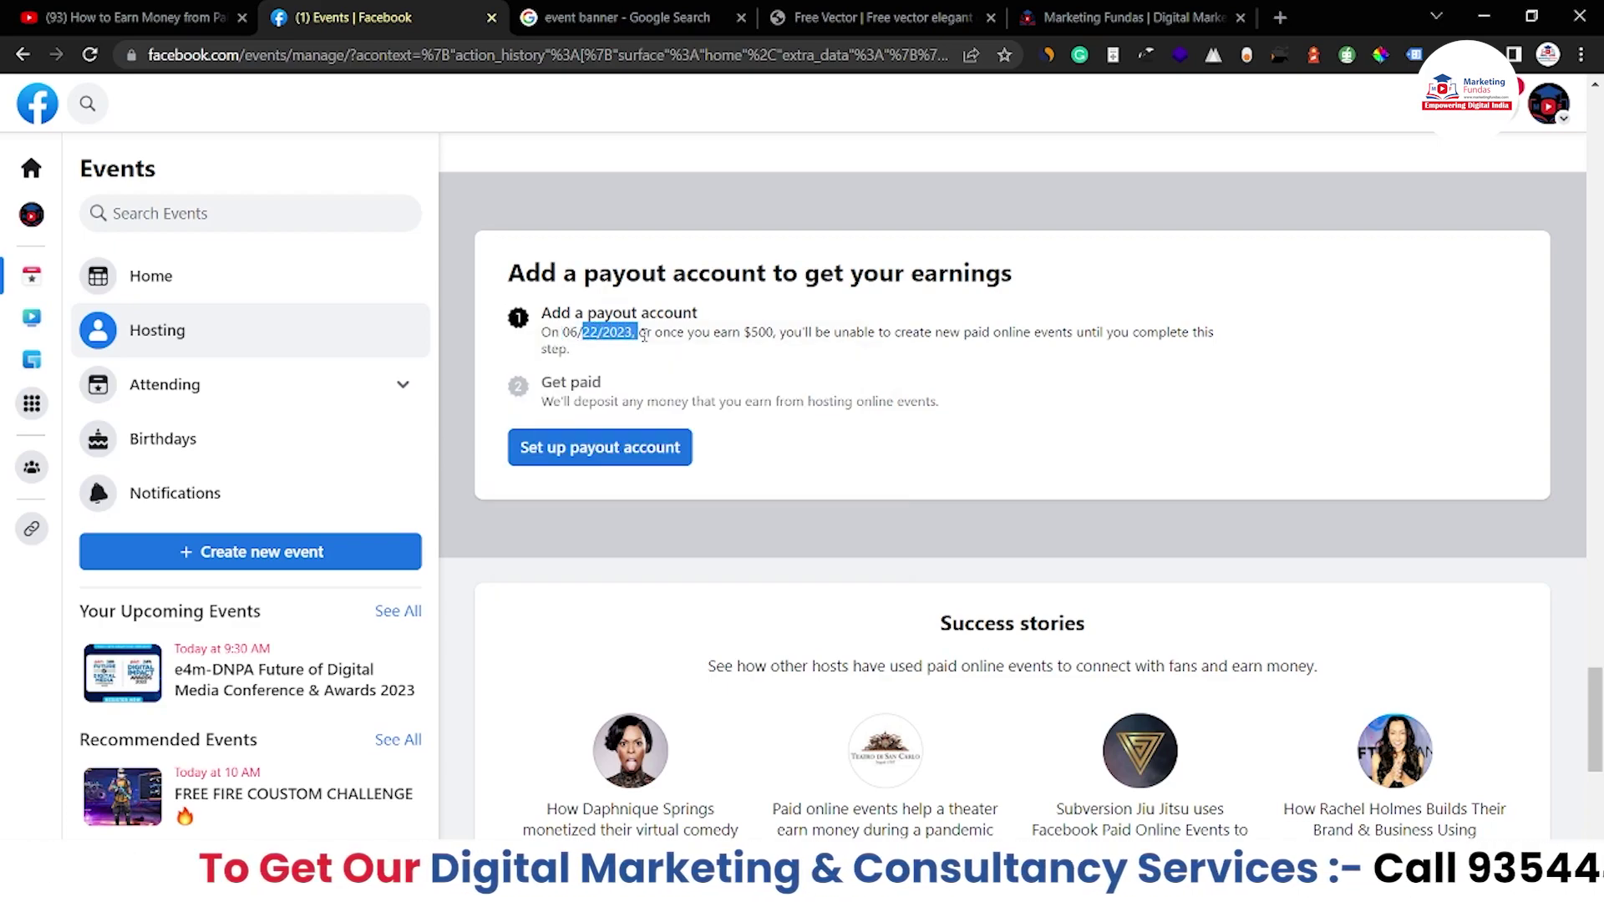
left_click(646, 351)
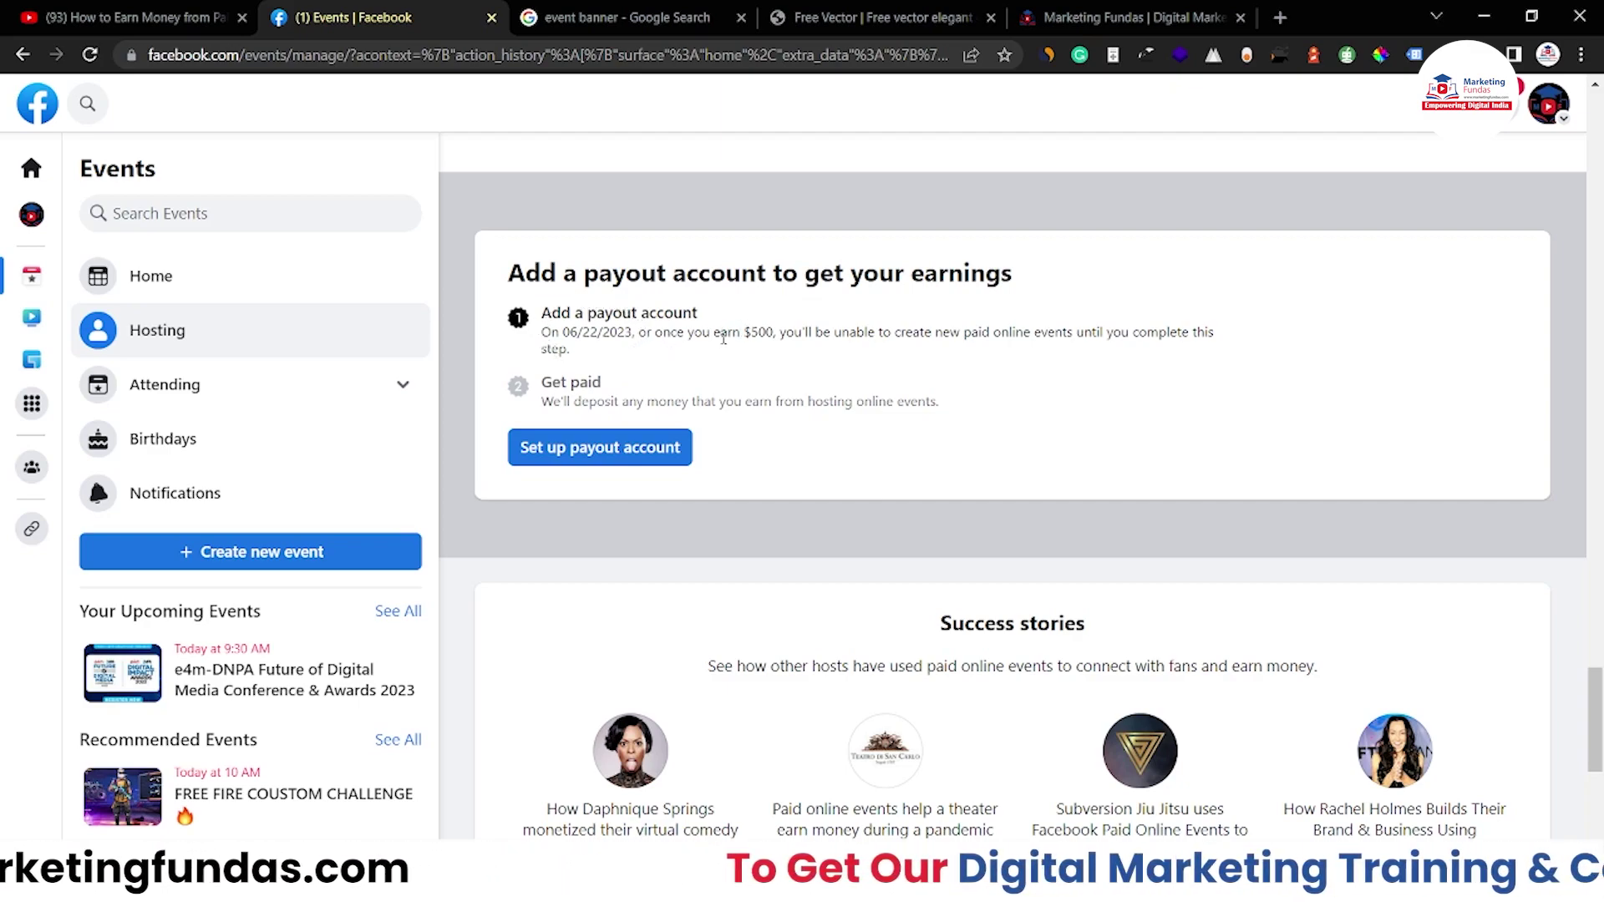
left_click_drag(744, 334, 774, 334)
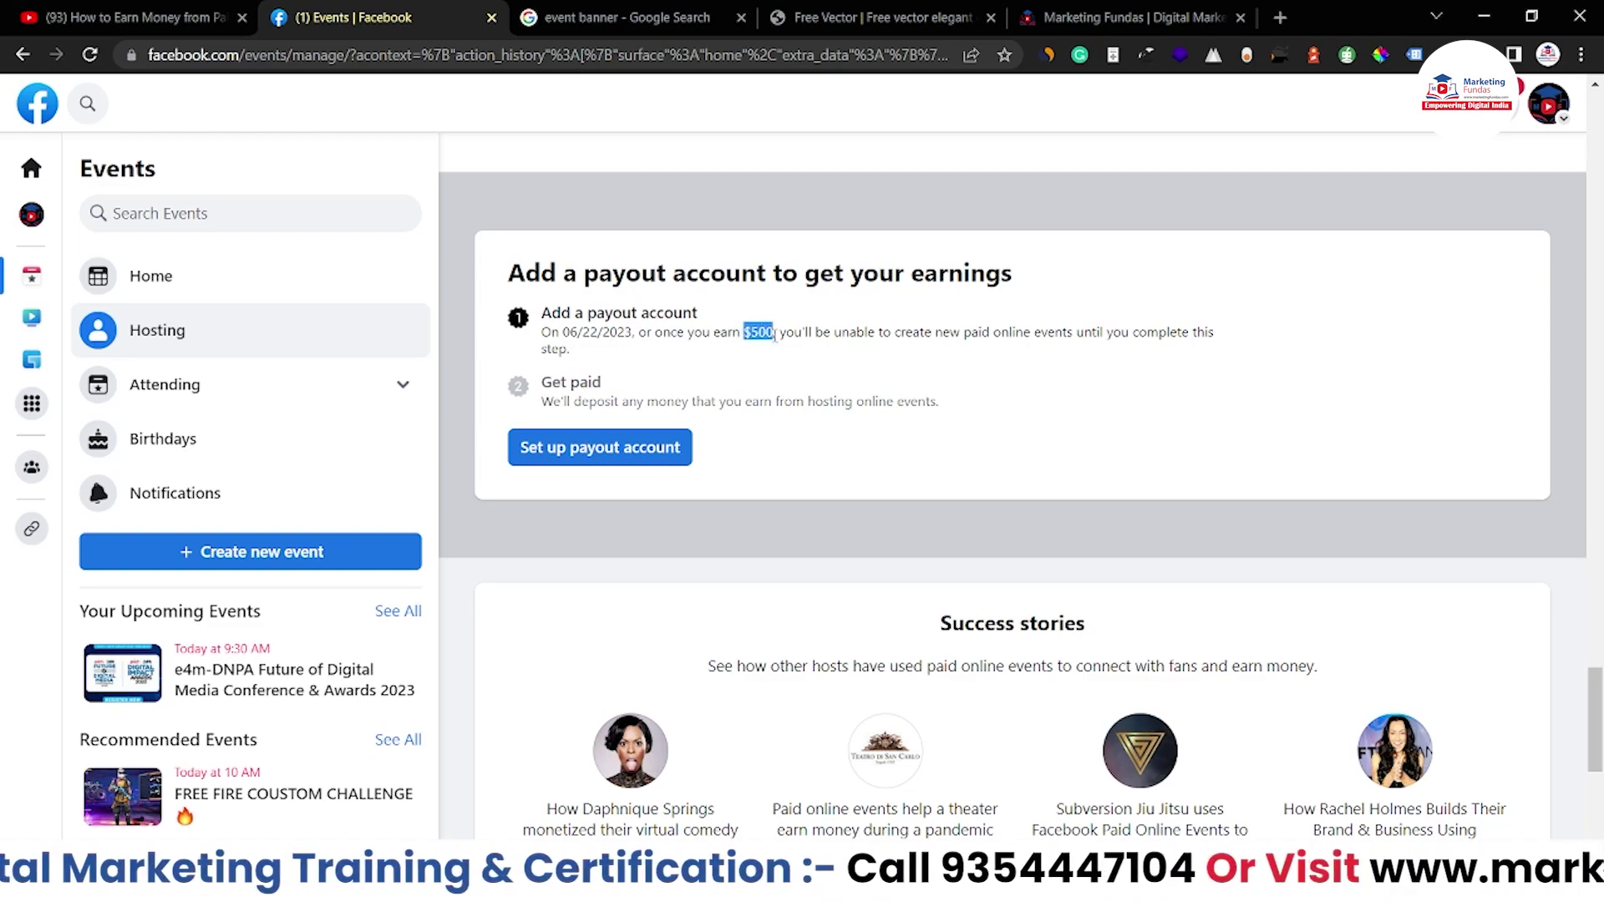
left_click(782, 338)
left_click_drag(782, 338, 539, 316)
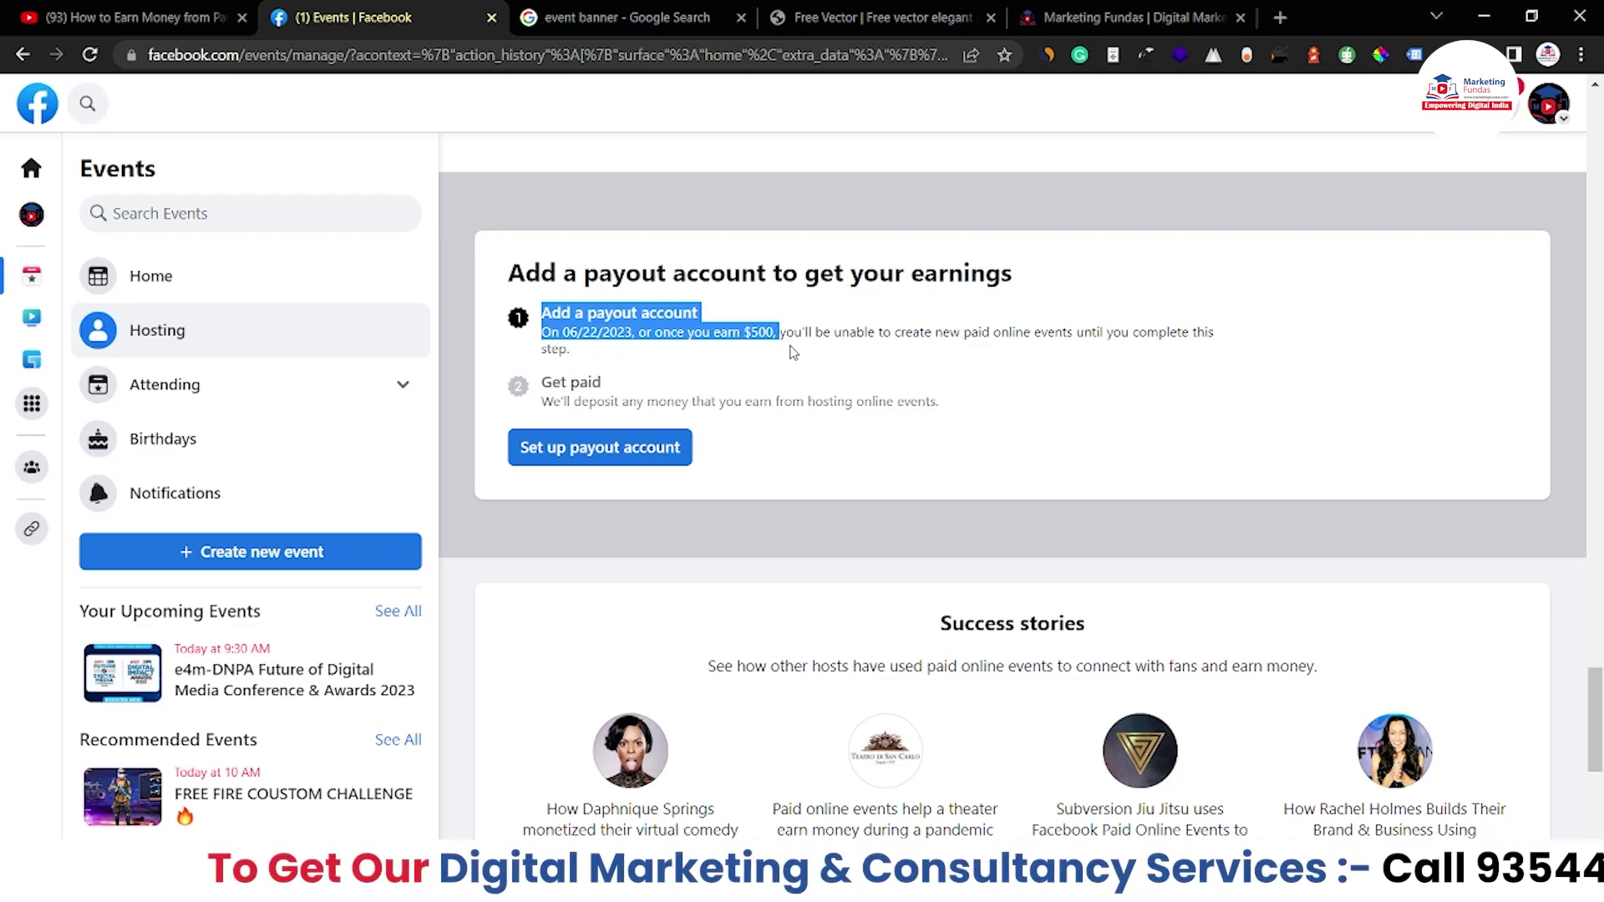
left_click(794, 359)
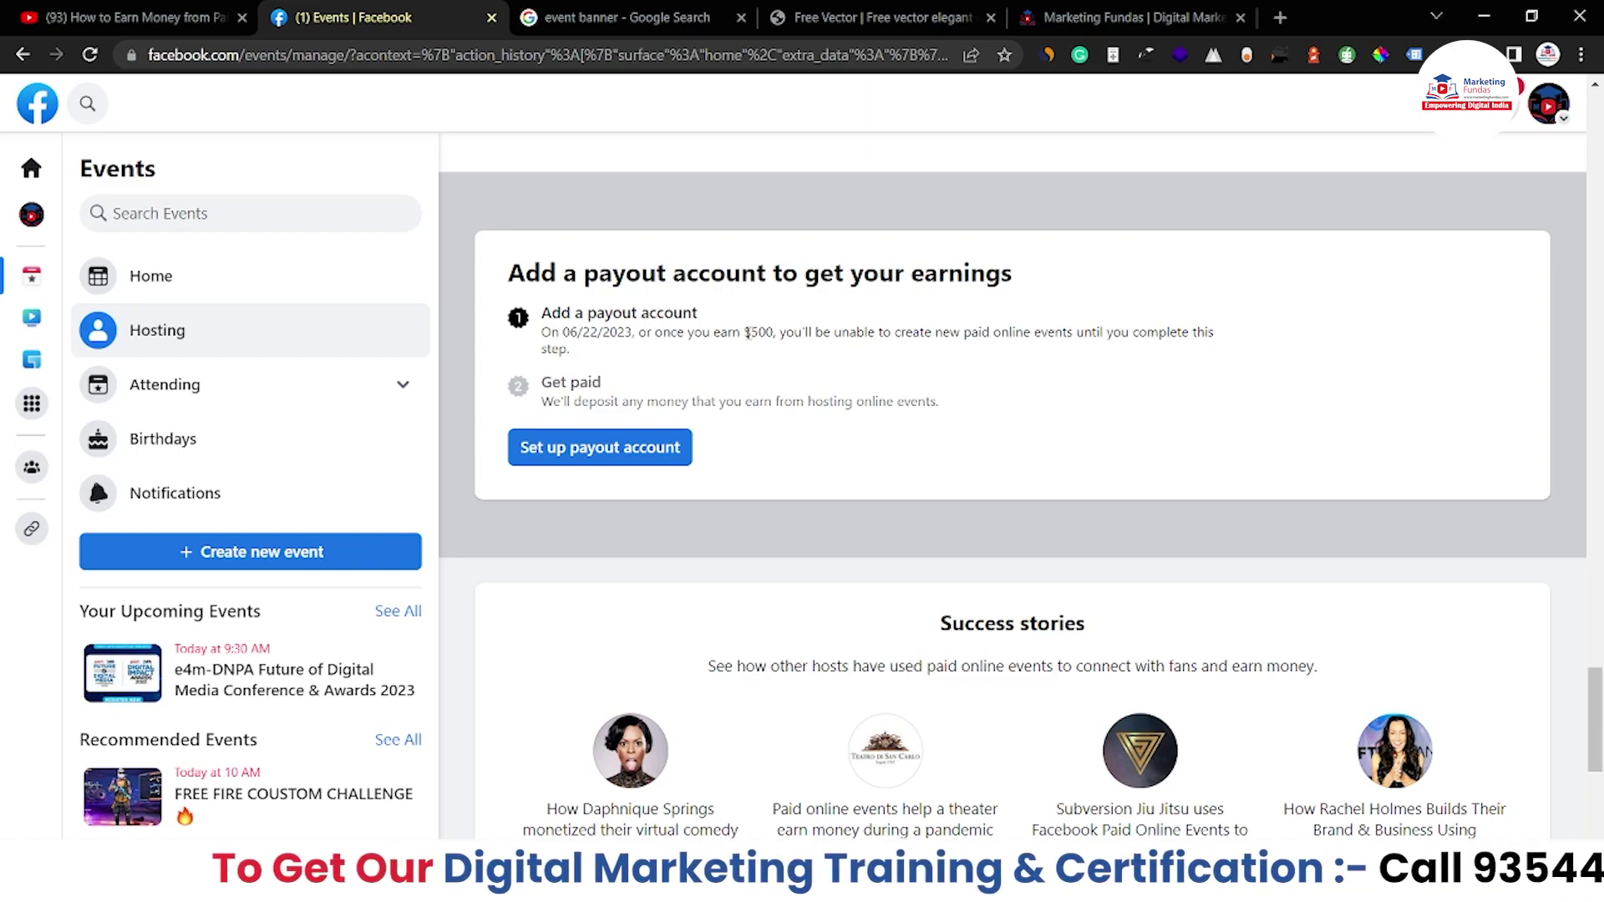
left_click_drag(745, 332, 776, 333)
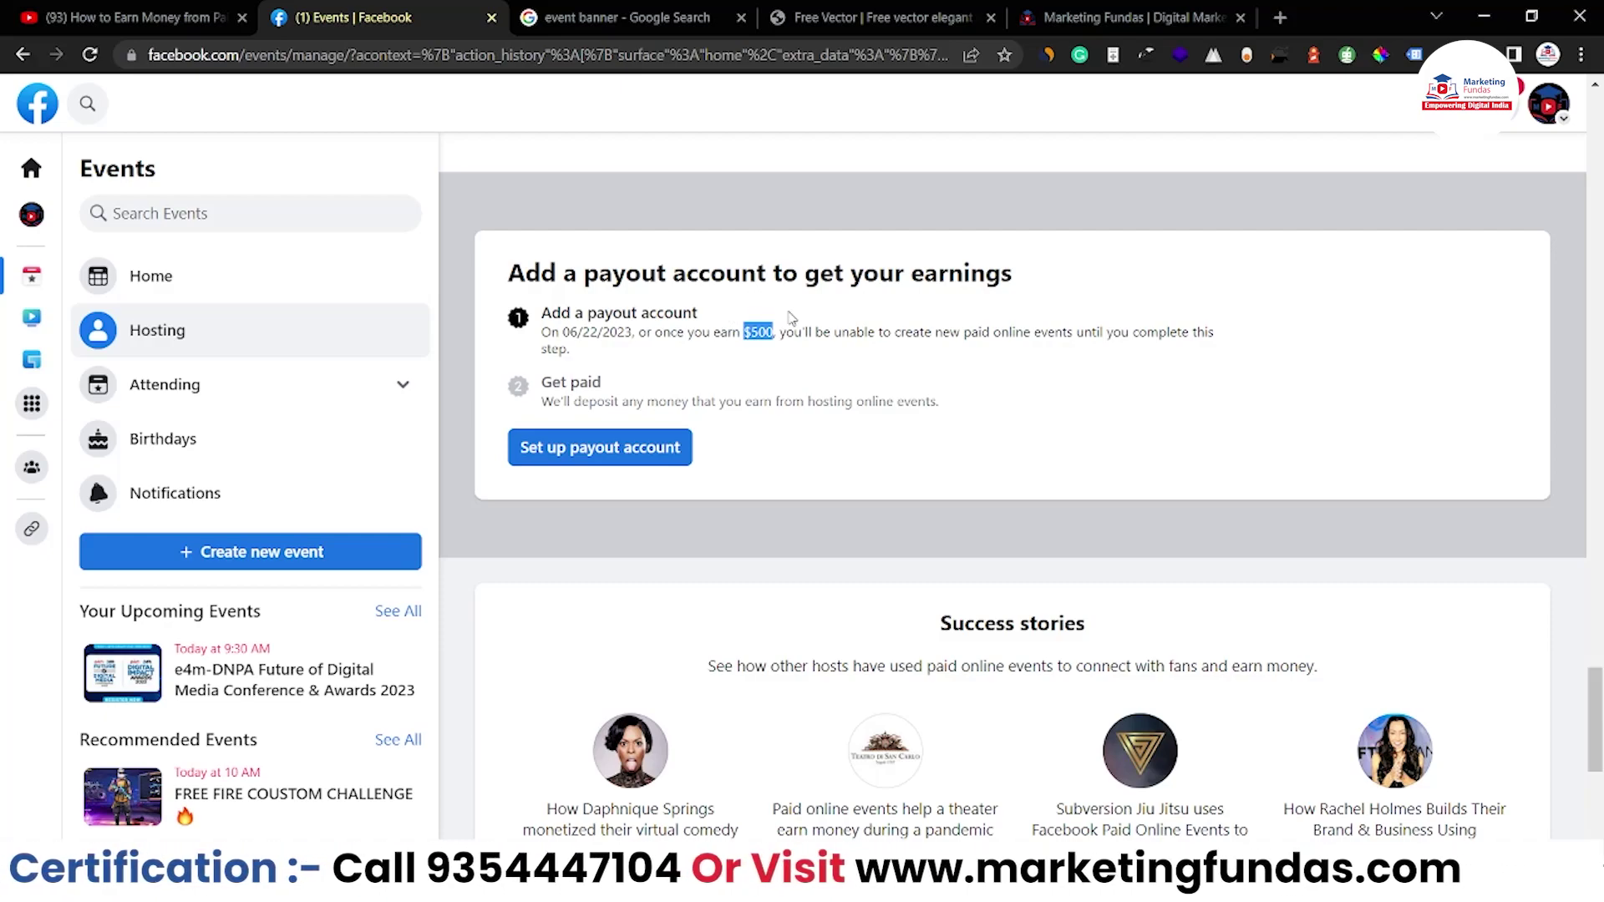
left_click_drag(786, 338, 970, 339)
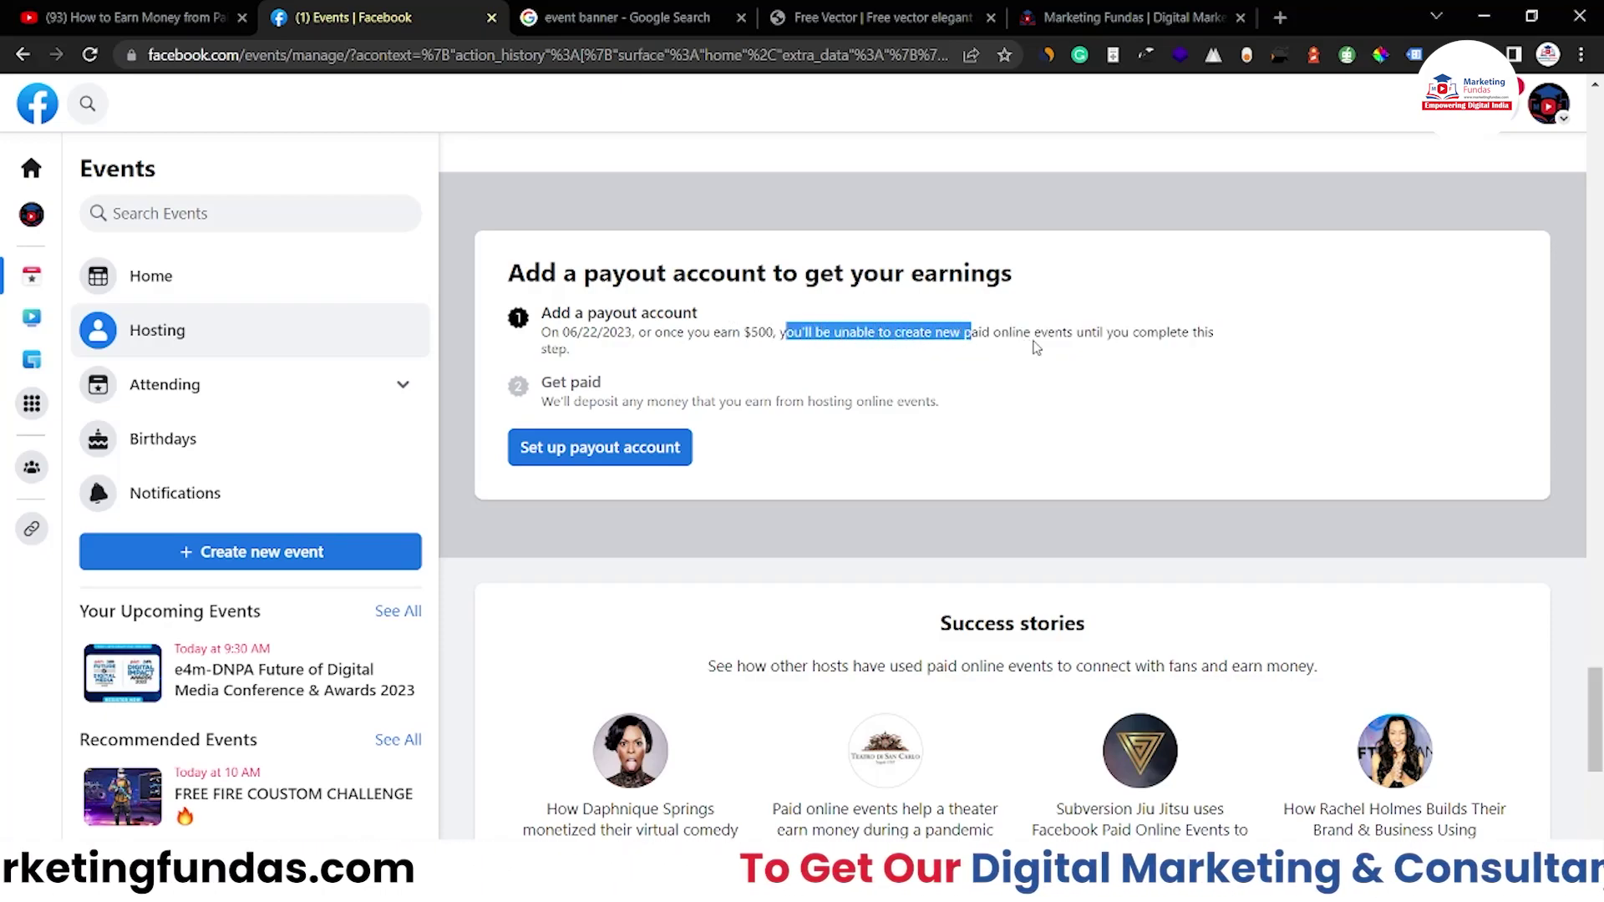
left_click(588, 351)
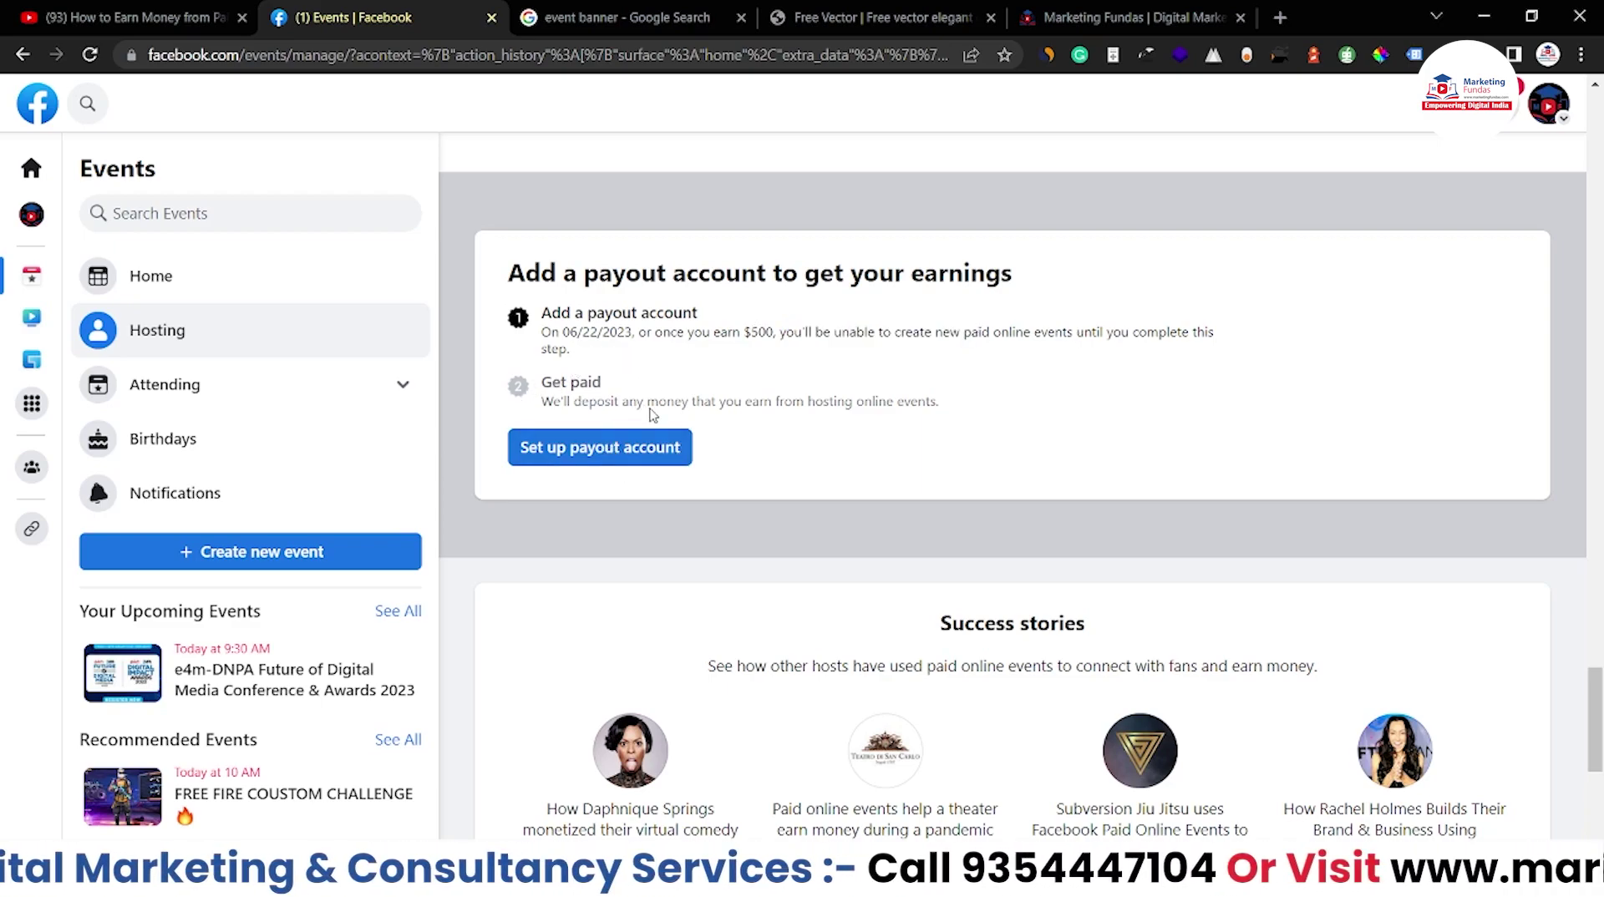
left_click_drag(544, 381, 560, 382)
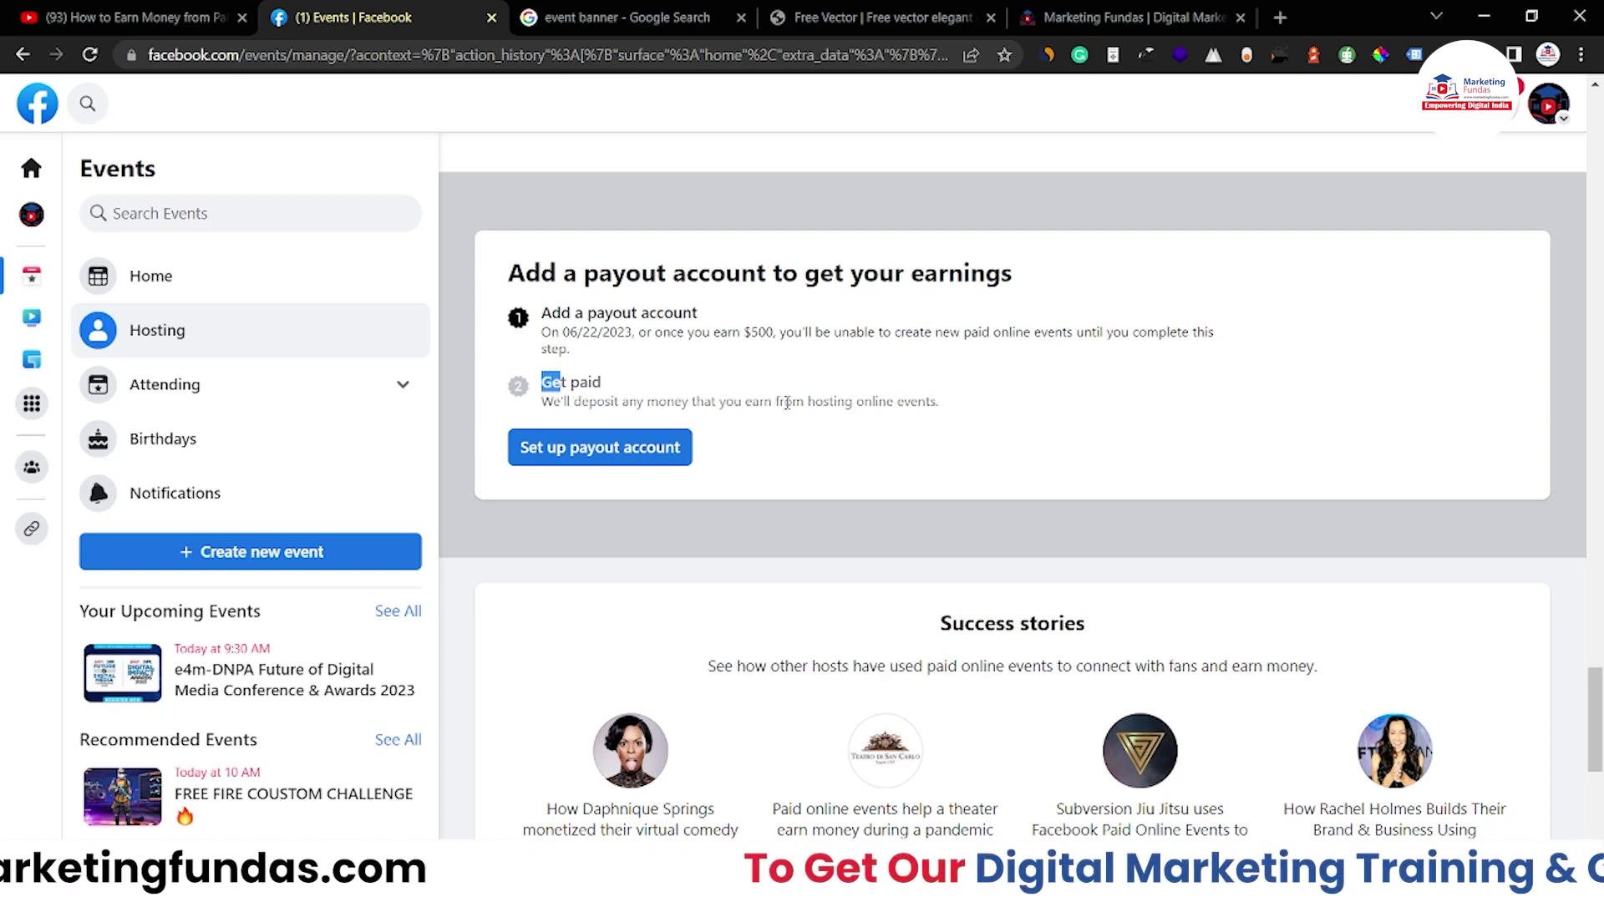
left_click(762, 393)
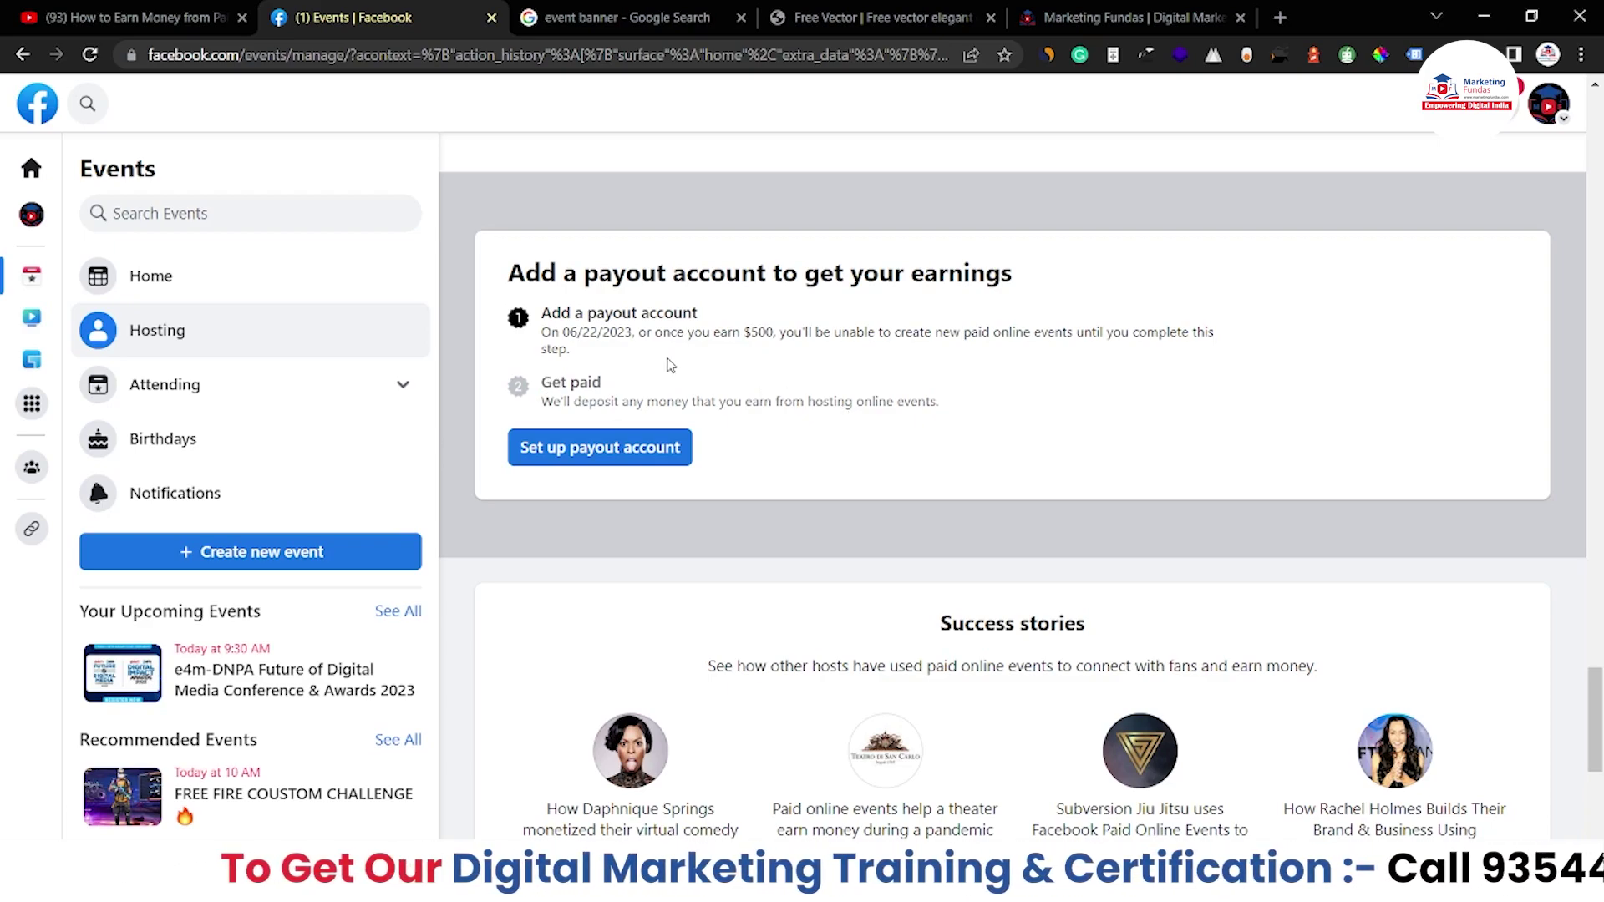
left_click(633, 441)
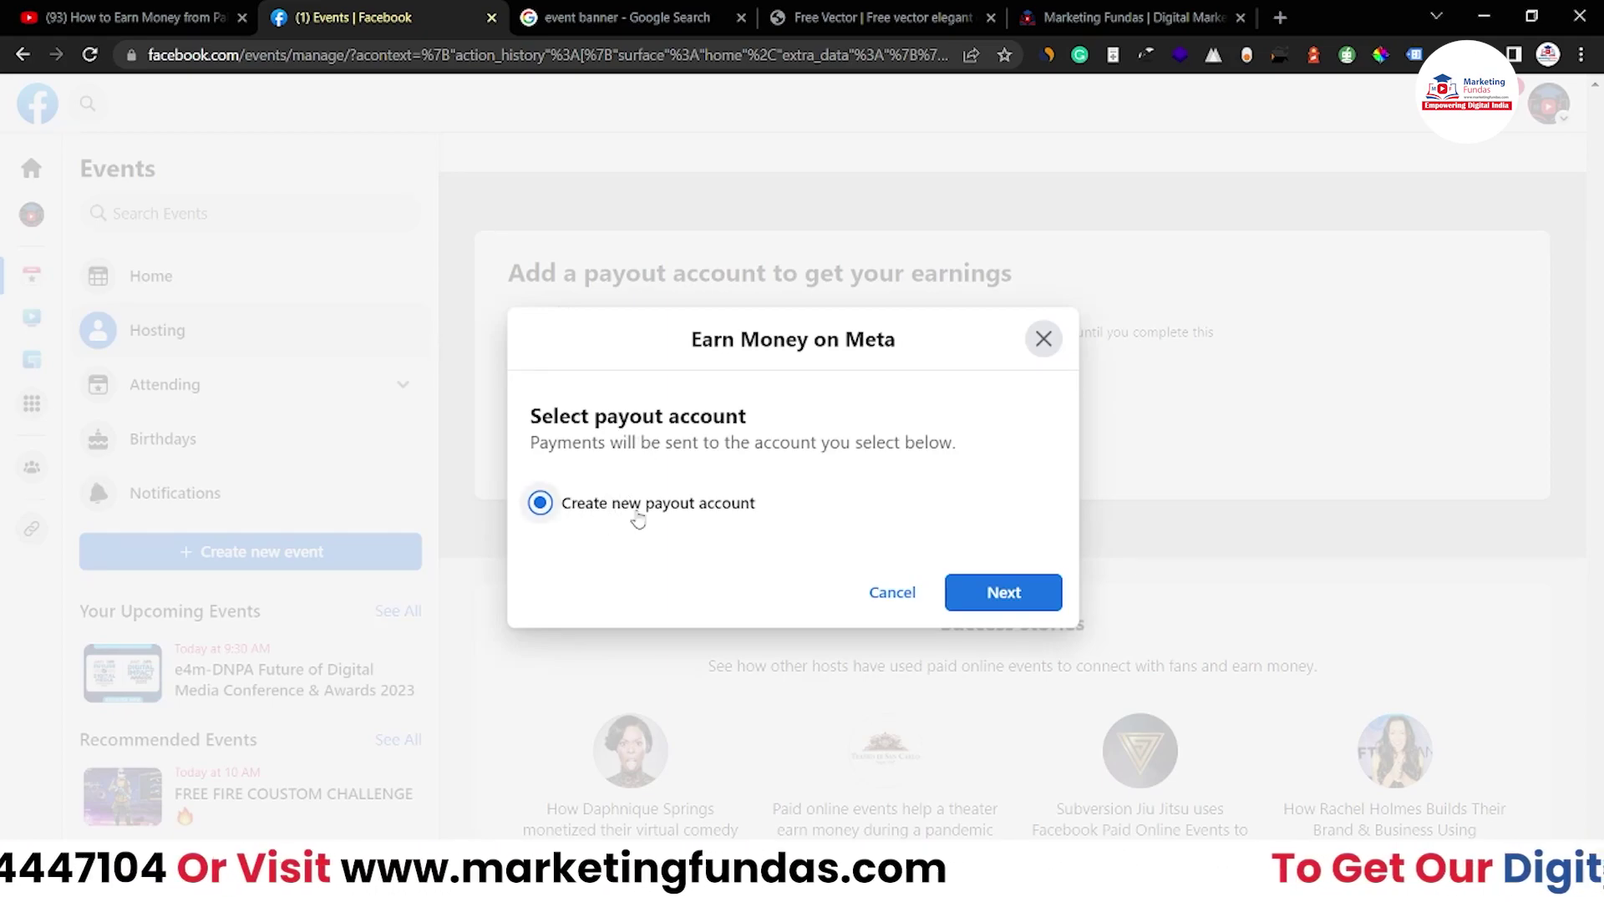
Create a new payout account with country India and business type Business
left_click(1007, 593)
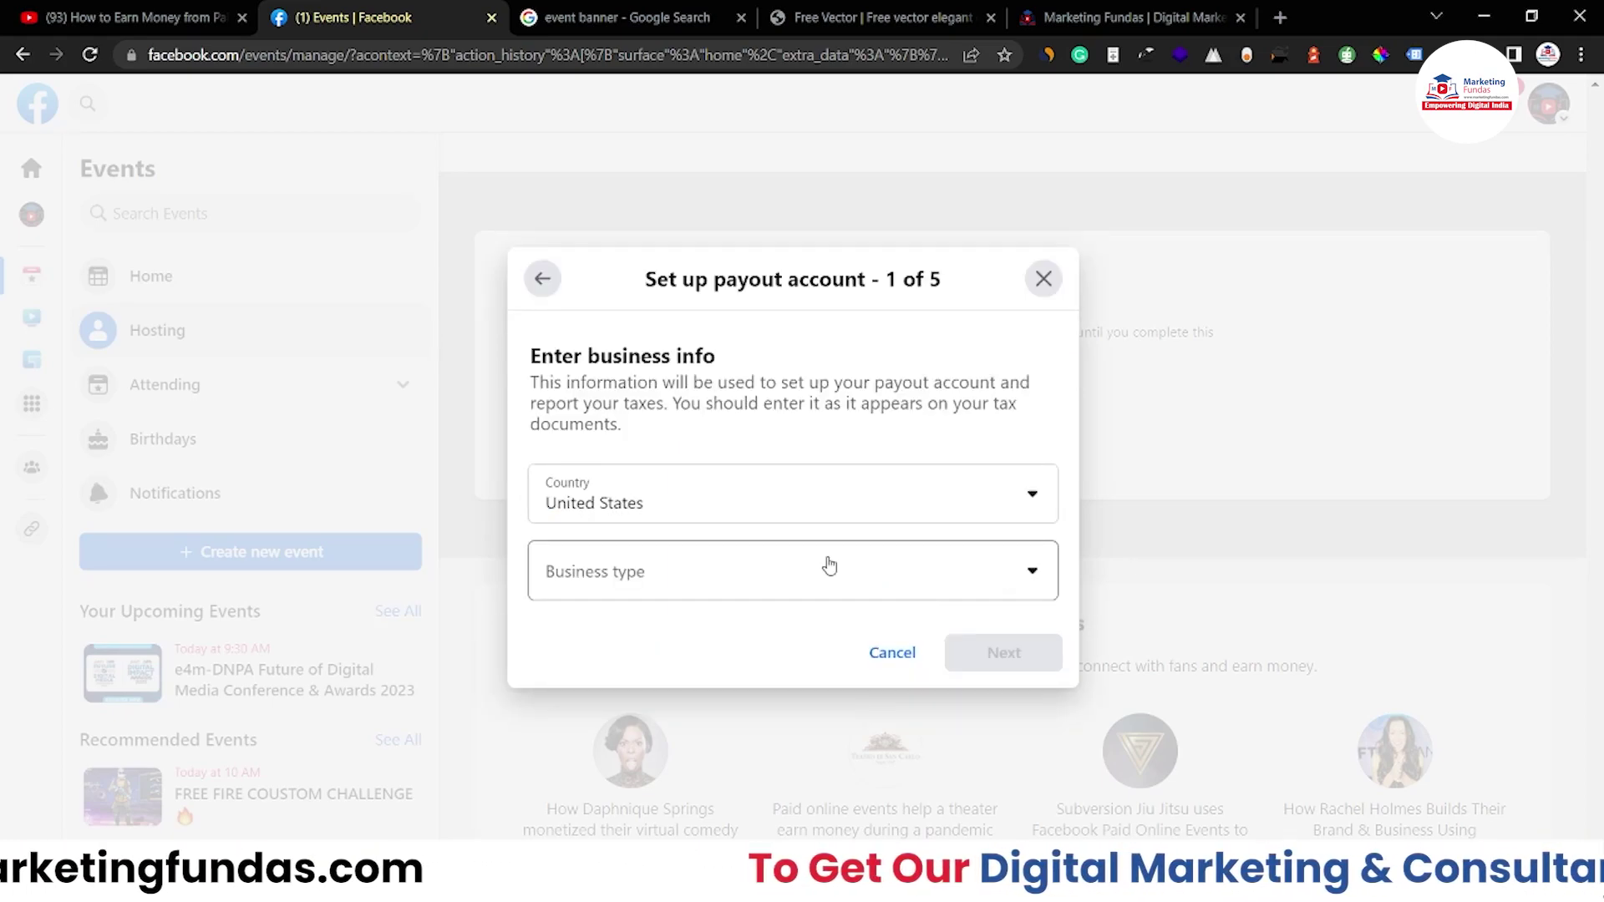
left_click(732, 504)
left_click(568, 830)
left_click(616, 577)
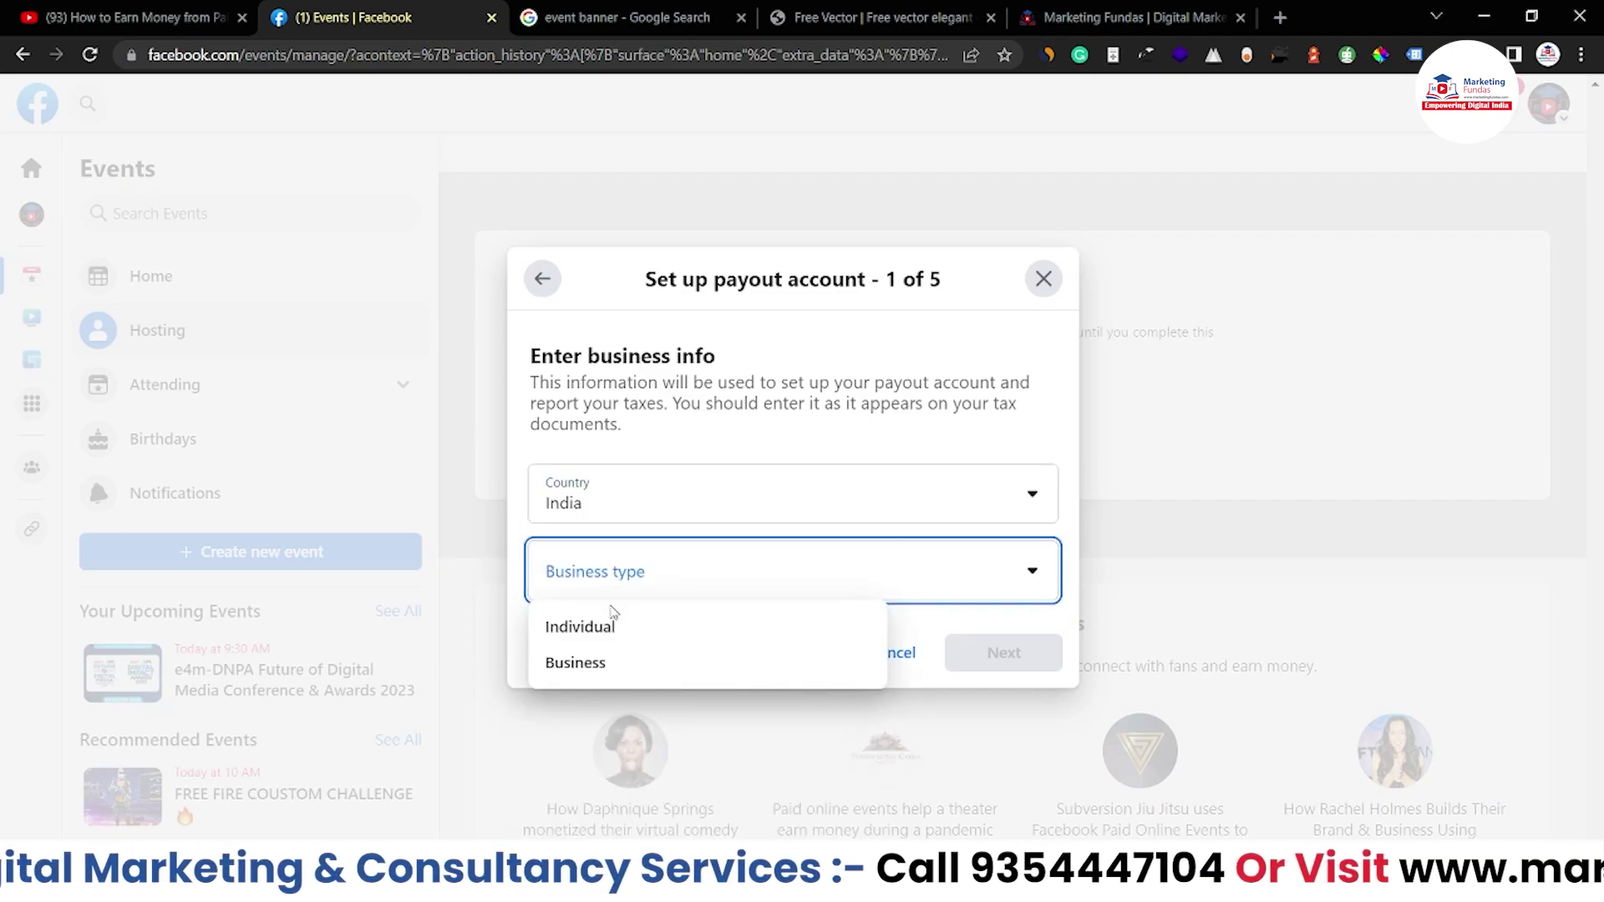
left_click(614, 661)
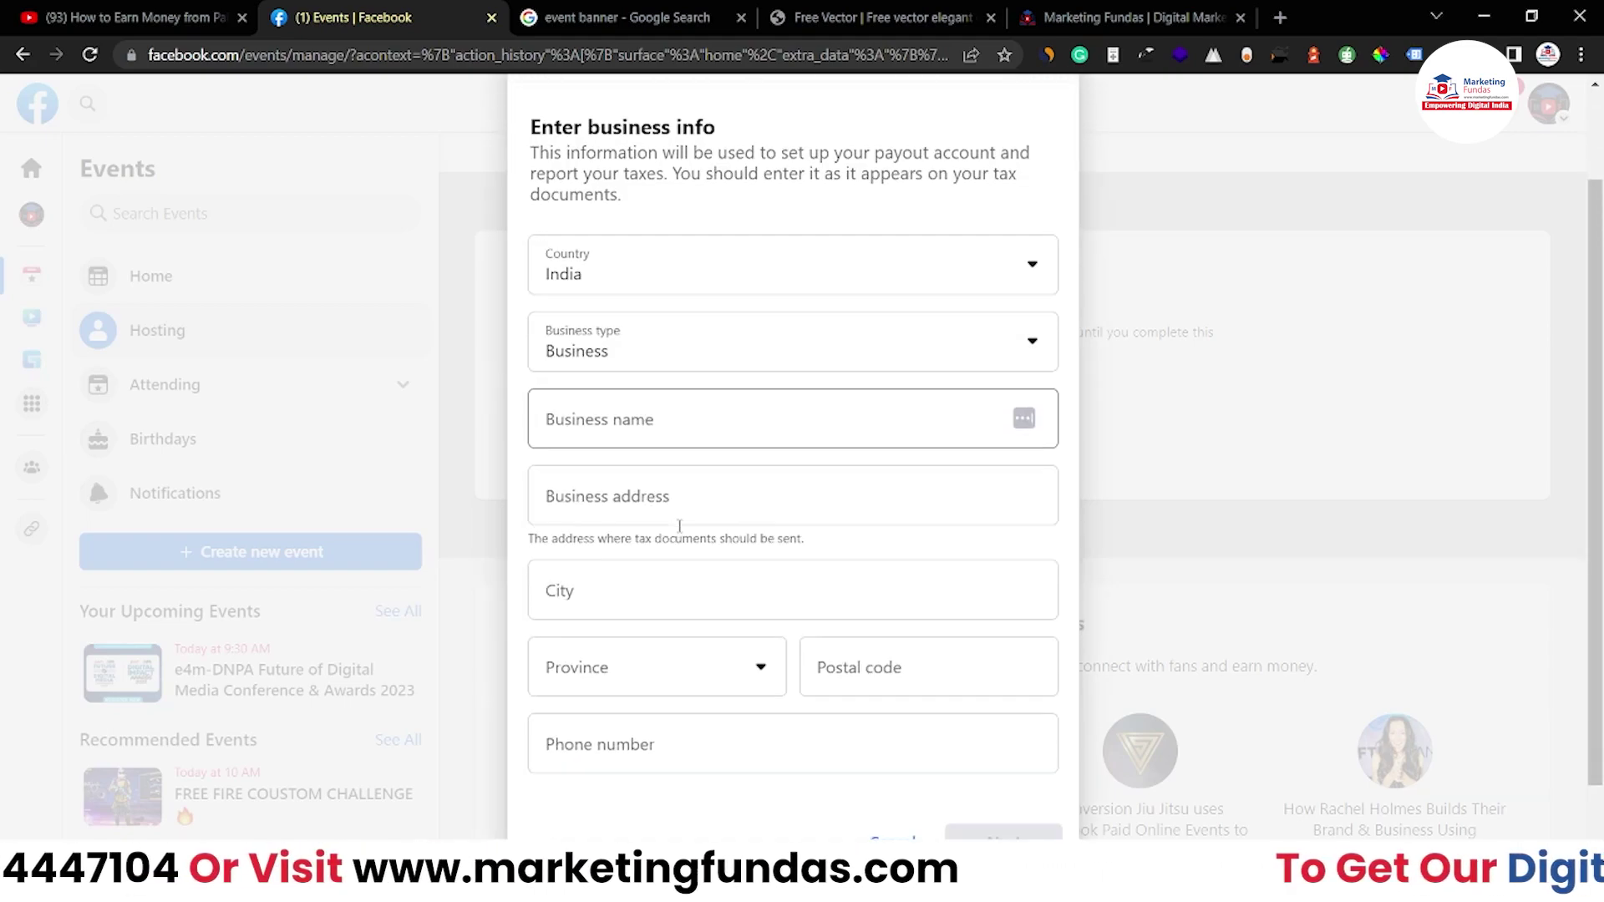
Go through the payout form's business address, city and business name fields
left_click(688, 451)
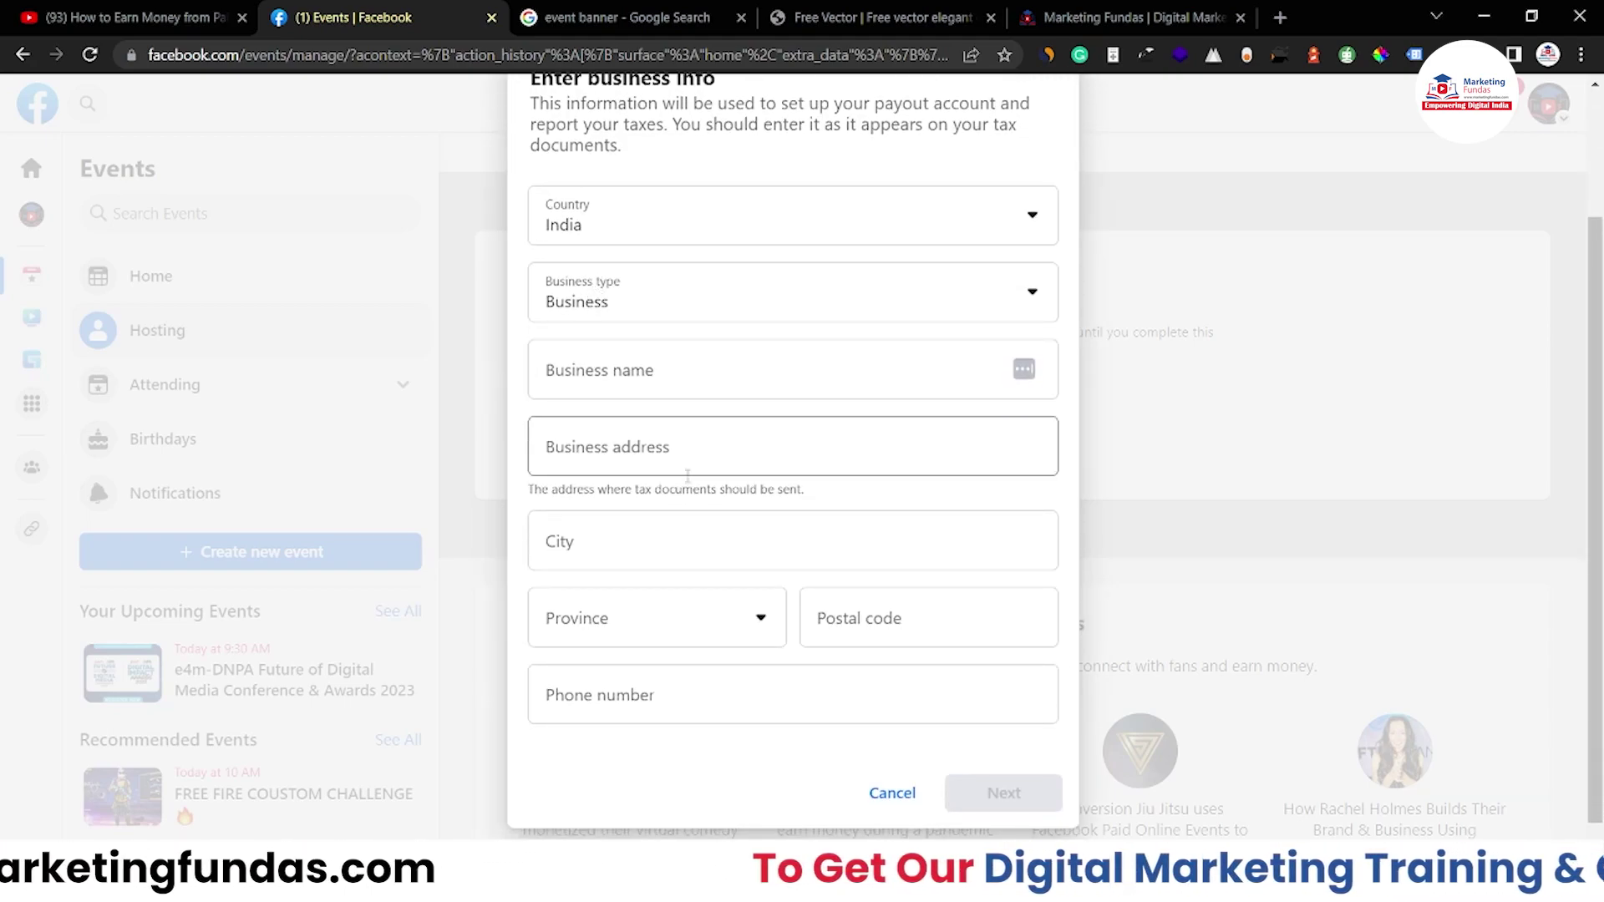
scroll(690, 468, "down", 1)
left_click(687, 495)
left_click(685, 344)
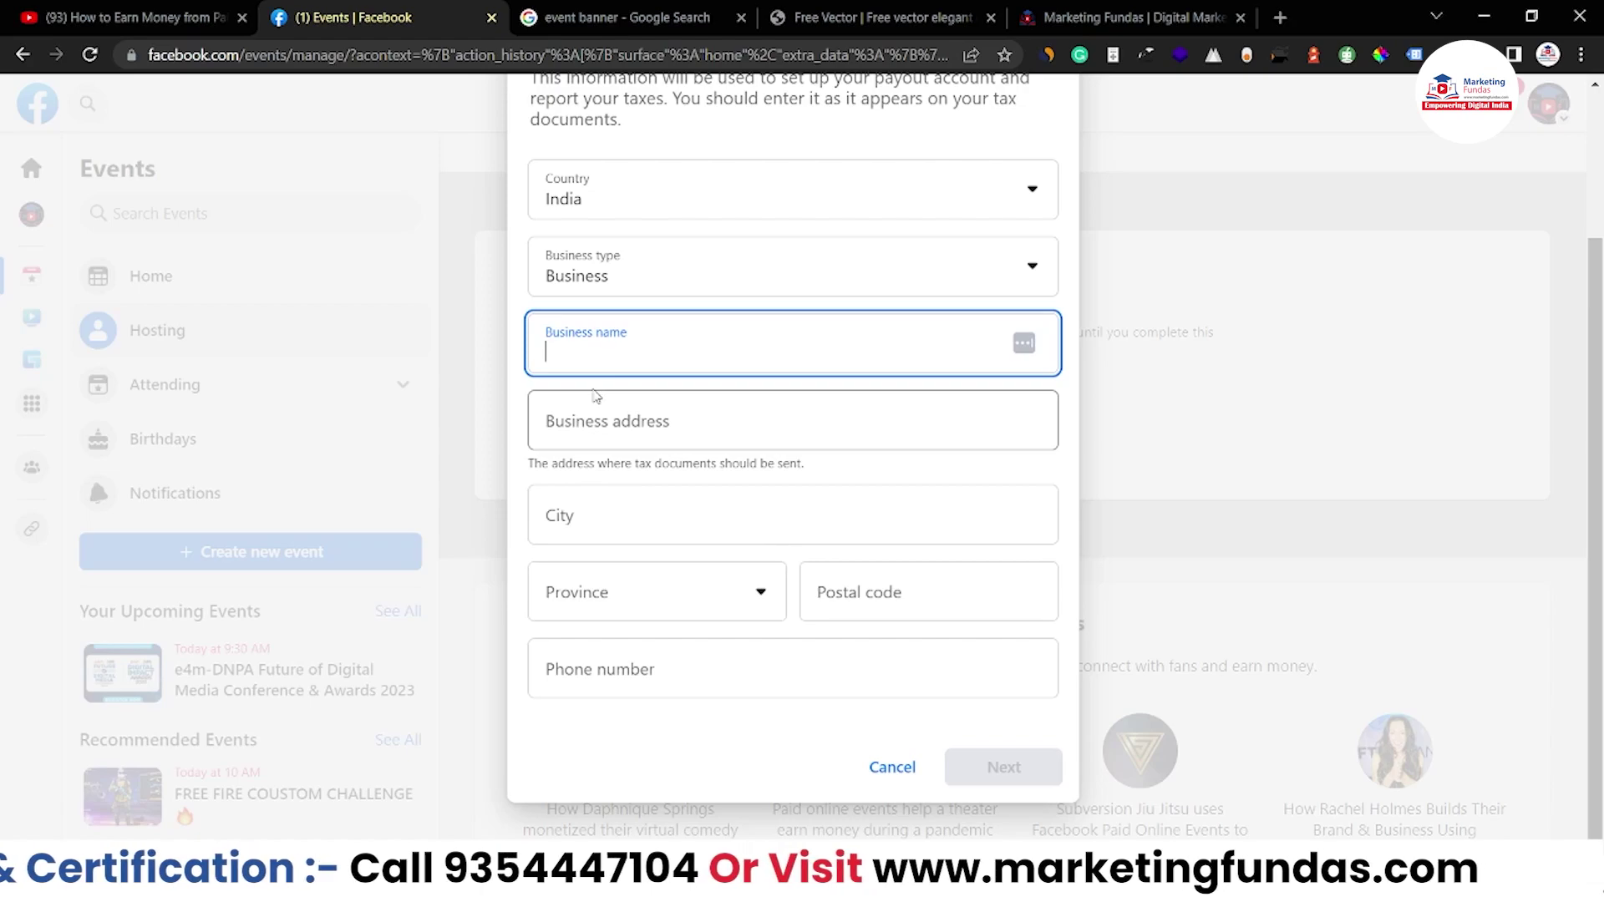
scroll(788, 401, "up", 3)
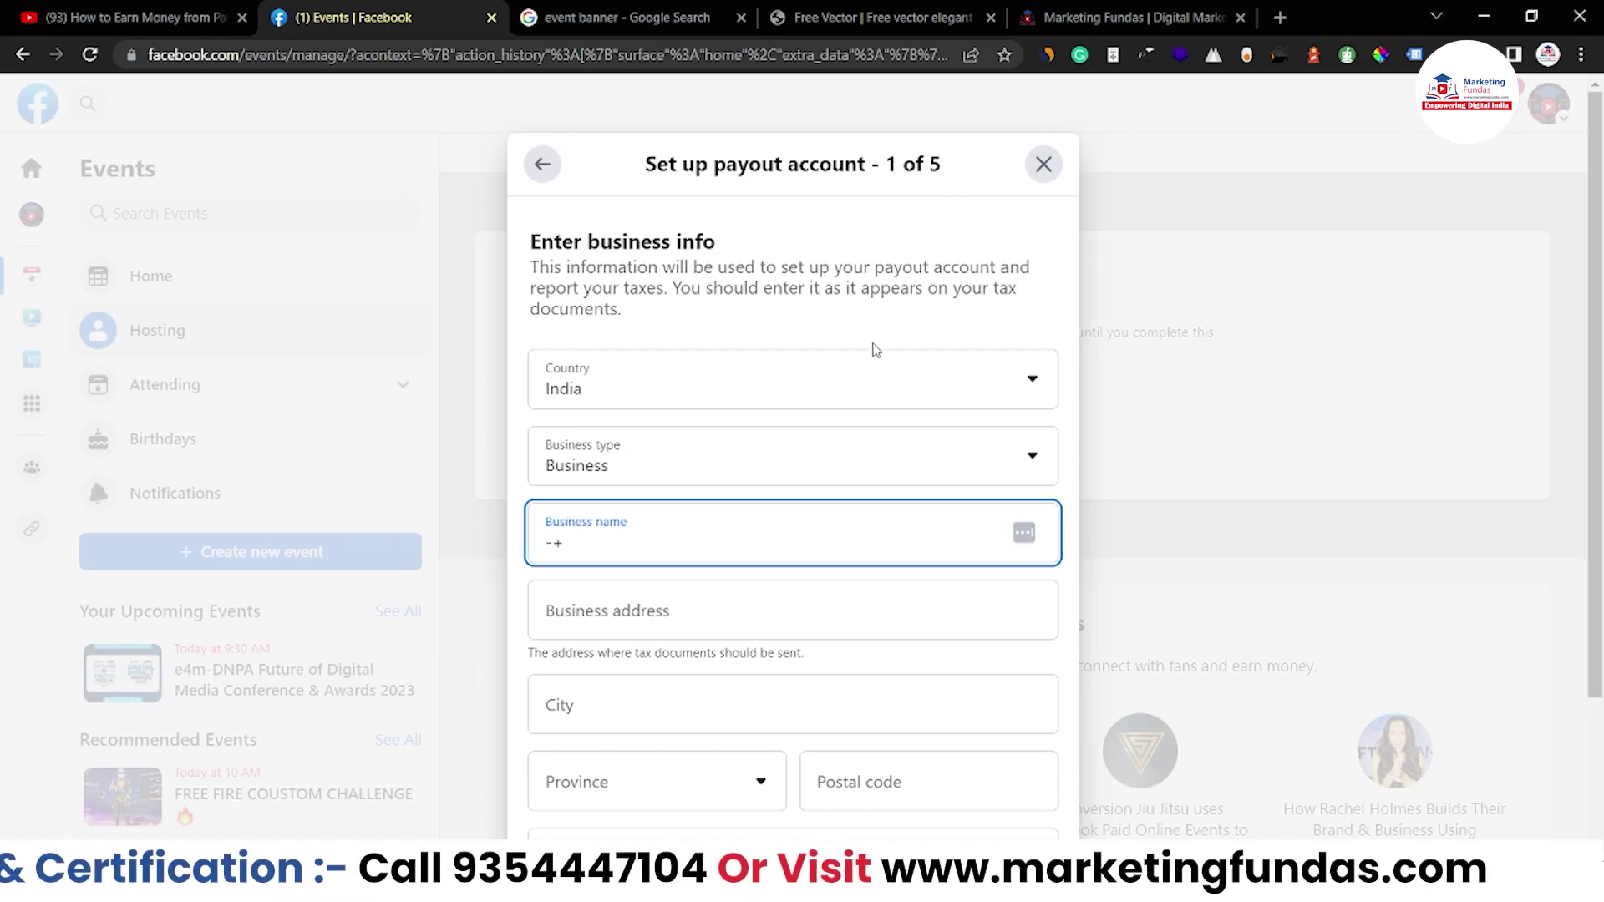
Scroll through the payout form fields and point out that this is step 1 of 5
scroll(870, 390, "down", 1)
scroll(871, 390, "down", 2)
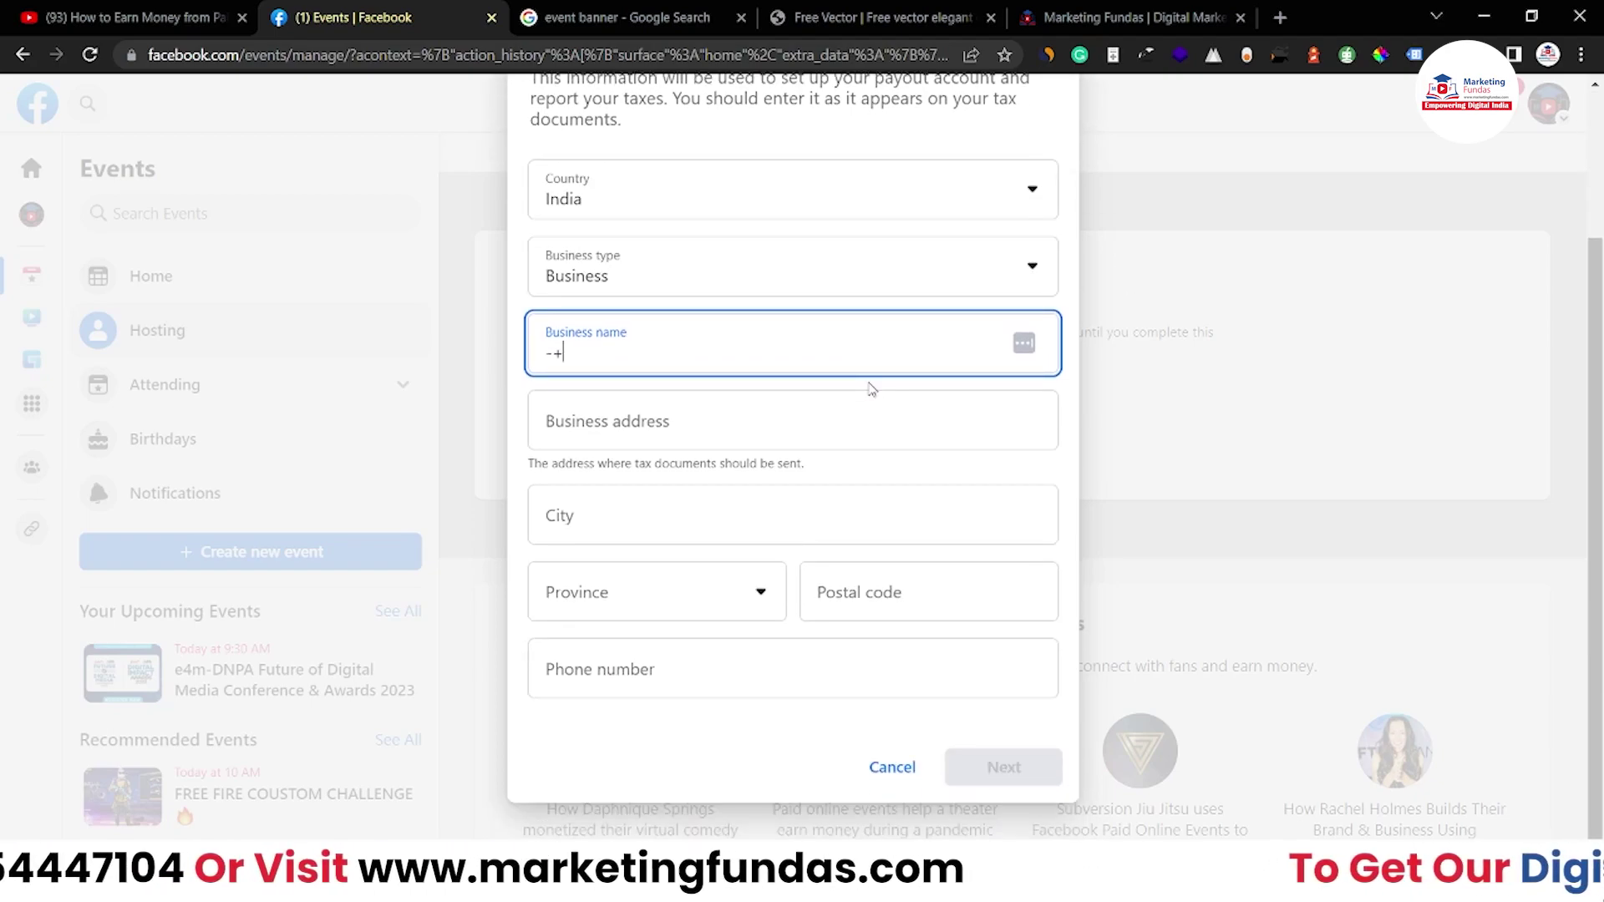
scroll(870, 384, "up", 1)
scroll(870, 383, "up", 2)
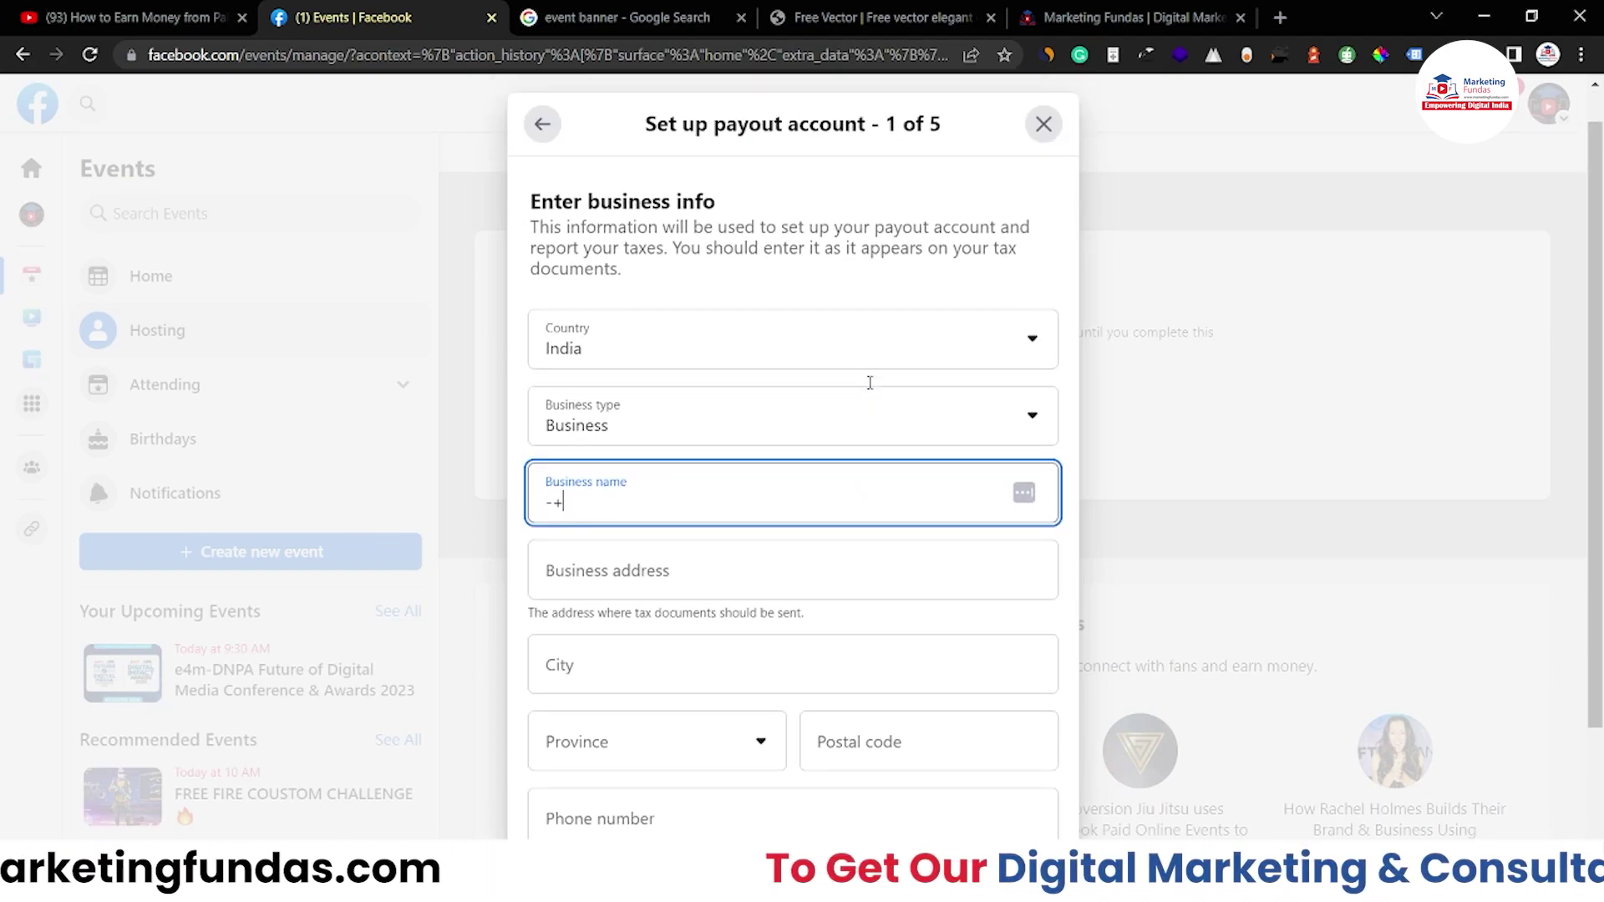
double_click(907, 122)
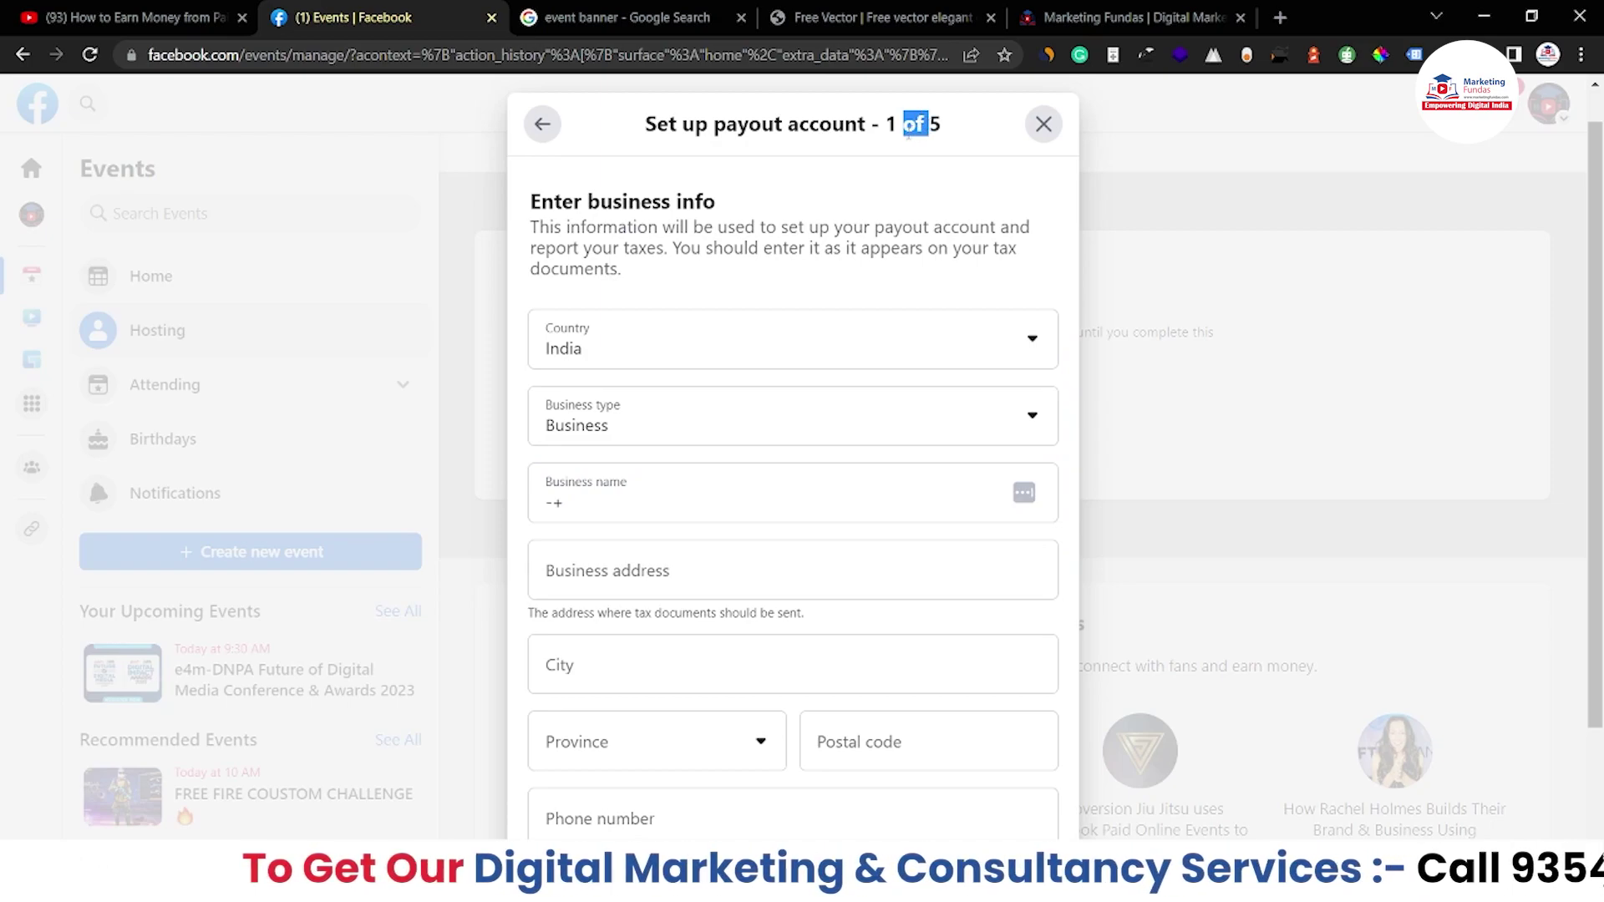
double_click(891, 127)
scroll(730, 340, "down", 1)
Replace the business name with 'Marketing Fundas' and enter the business street address
left_click(657, 386)
key("ctrl+a")
key("BackSpace")
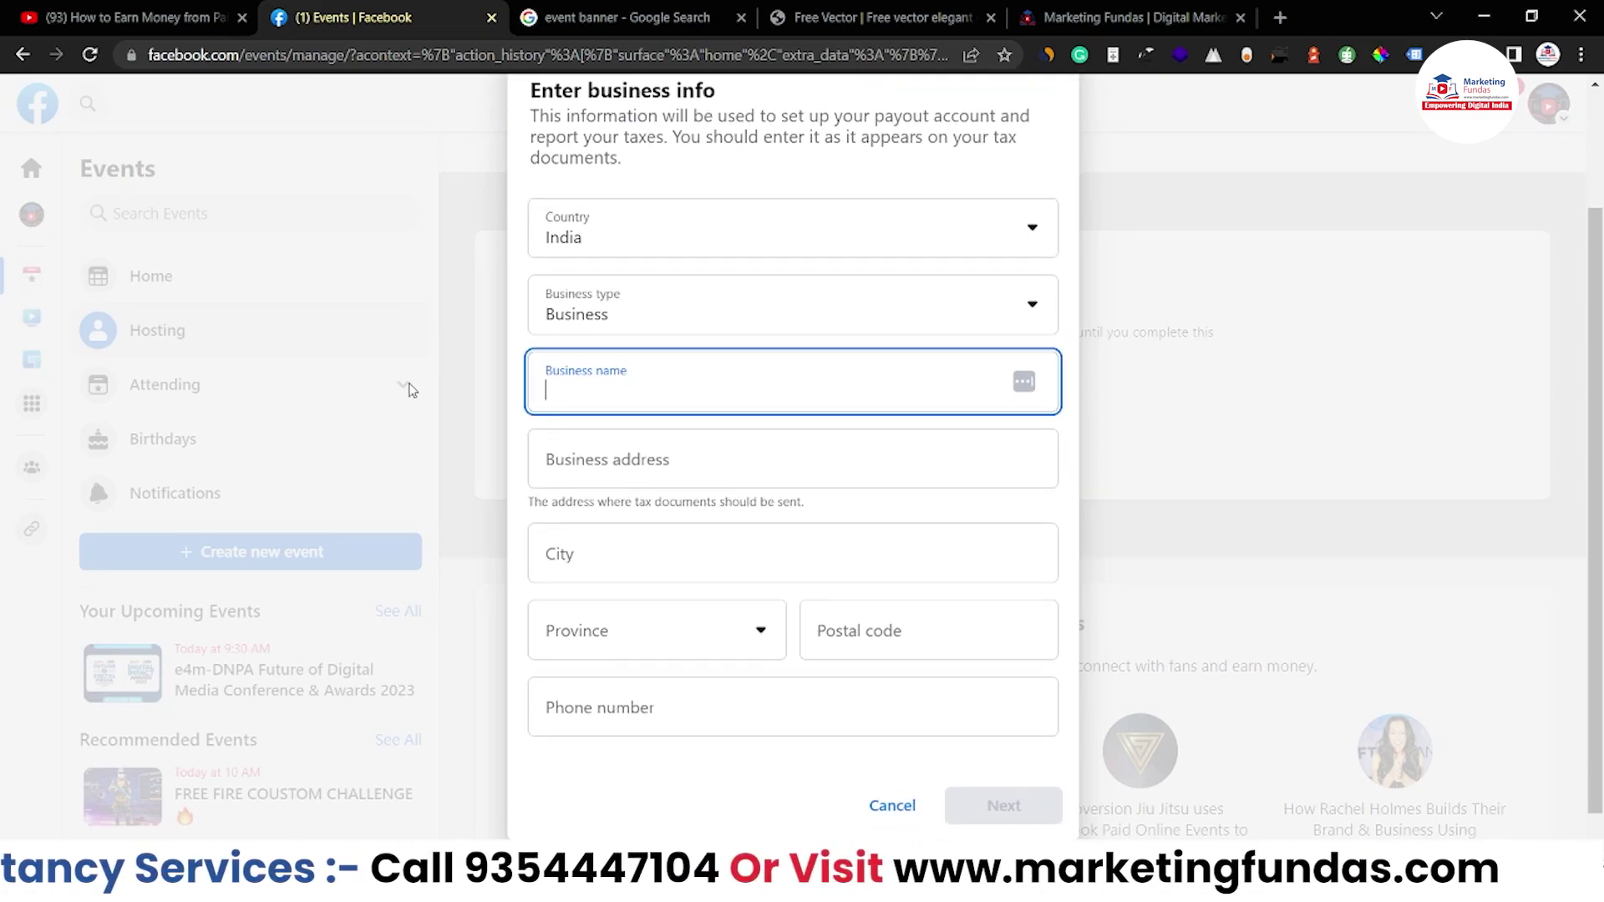
type("ma")
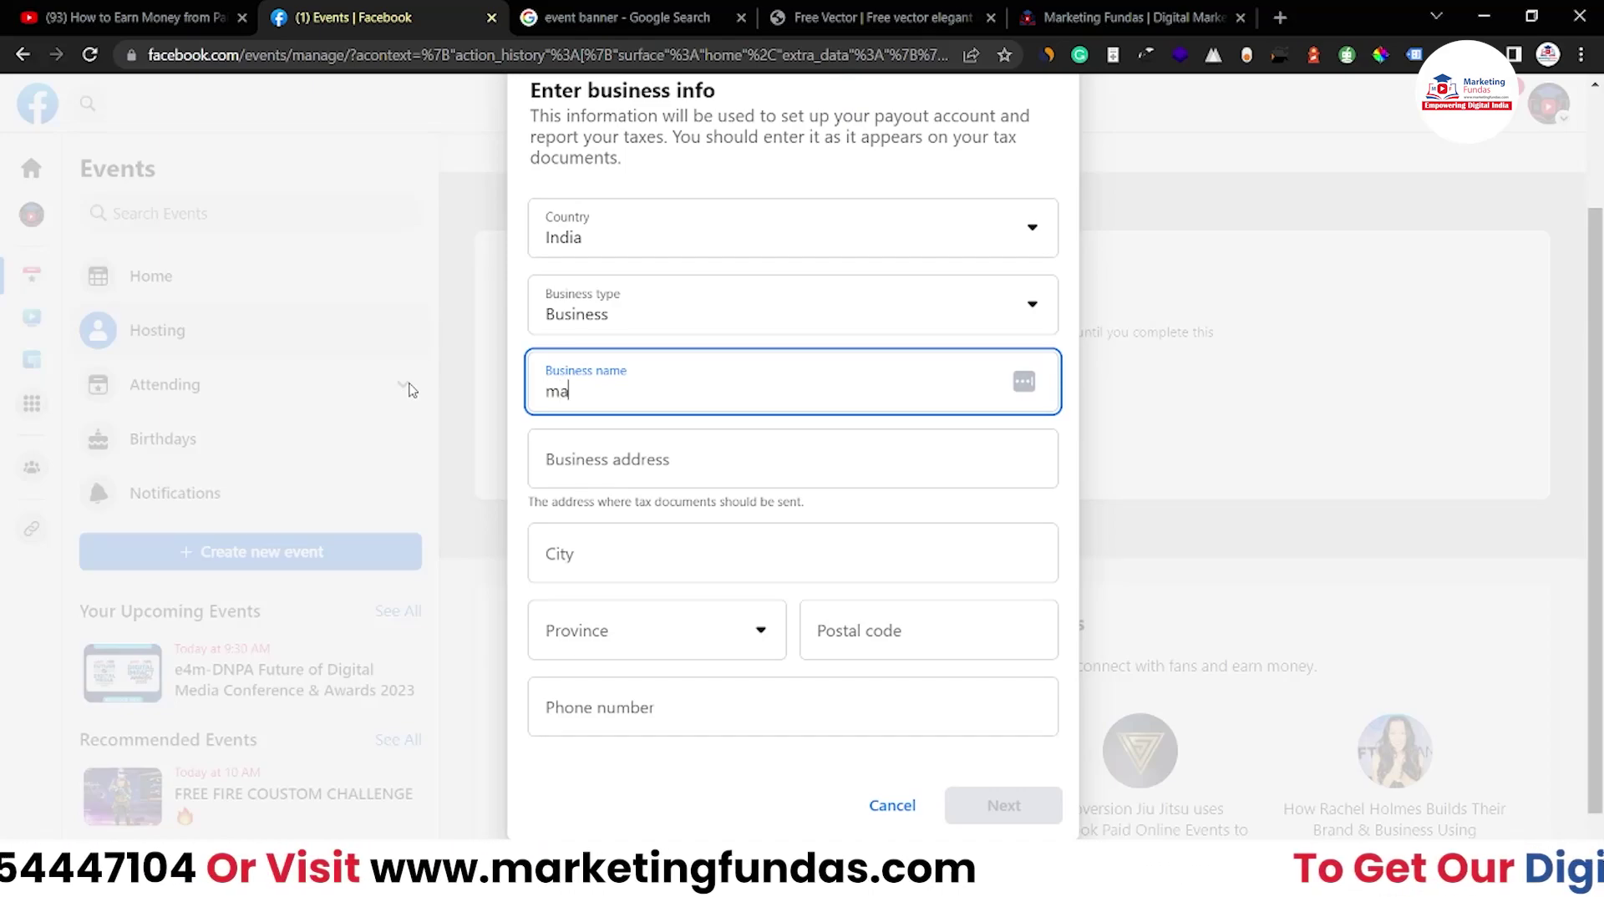
type("Marketing Fundas")
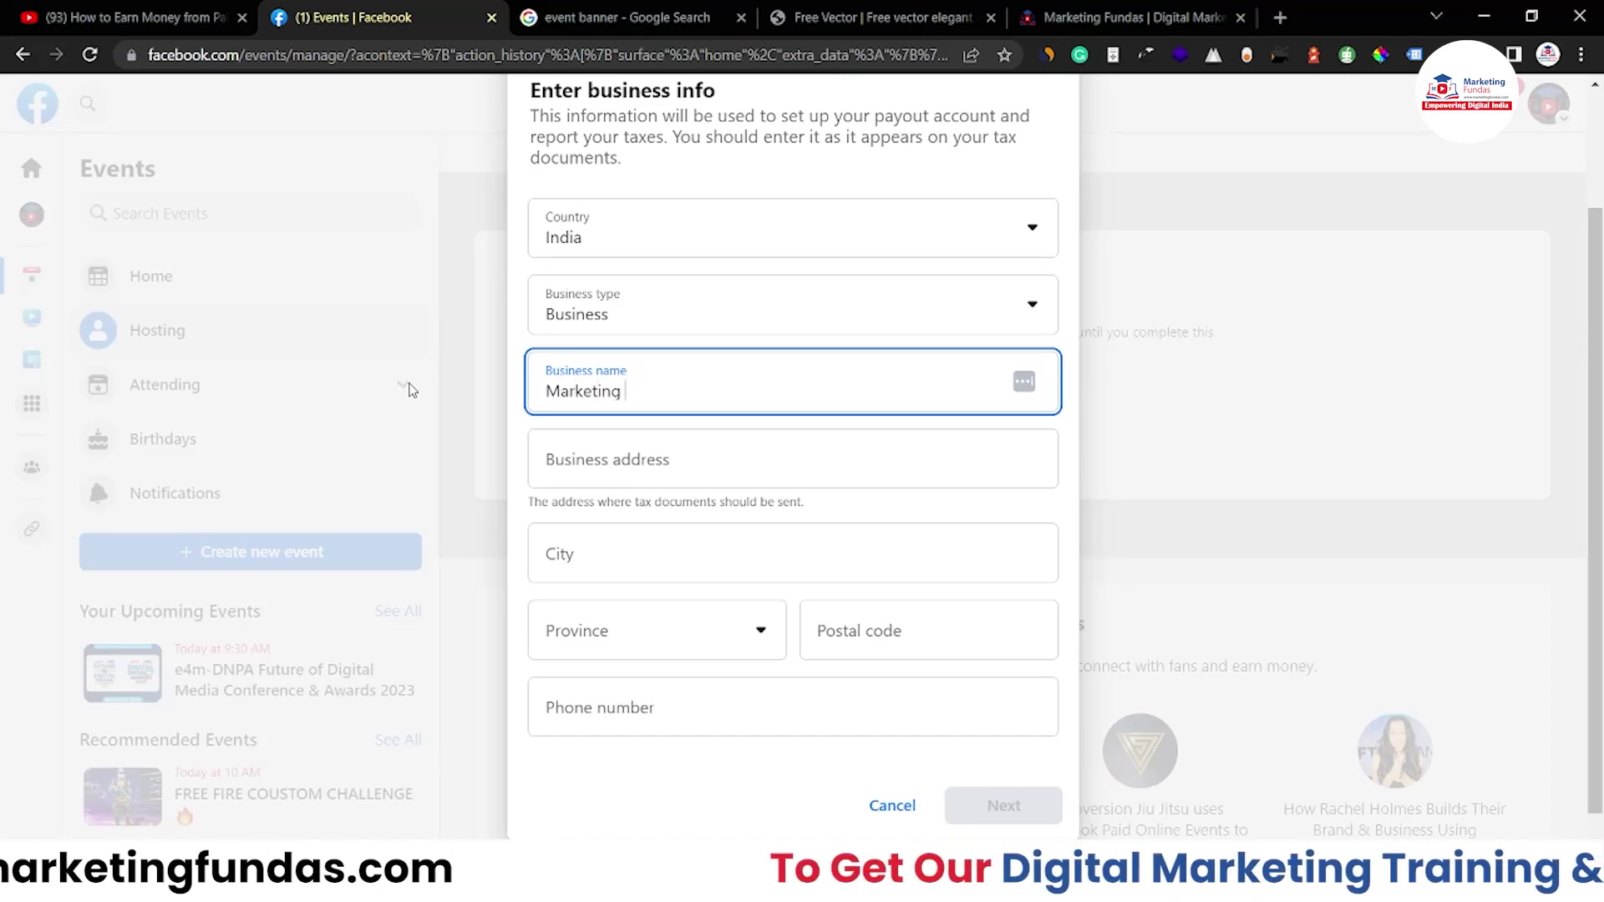
left_click(600, 459)
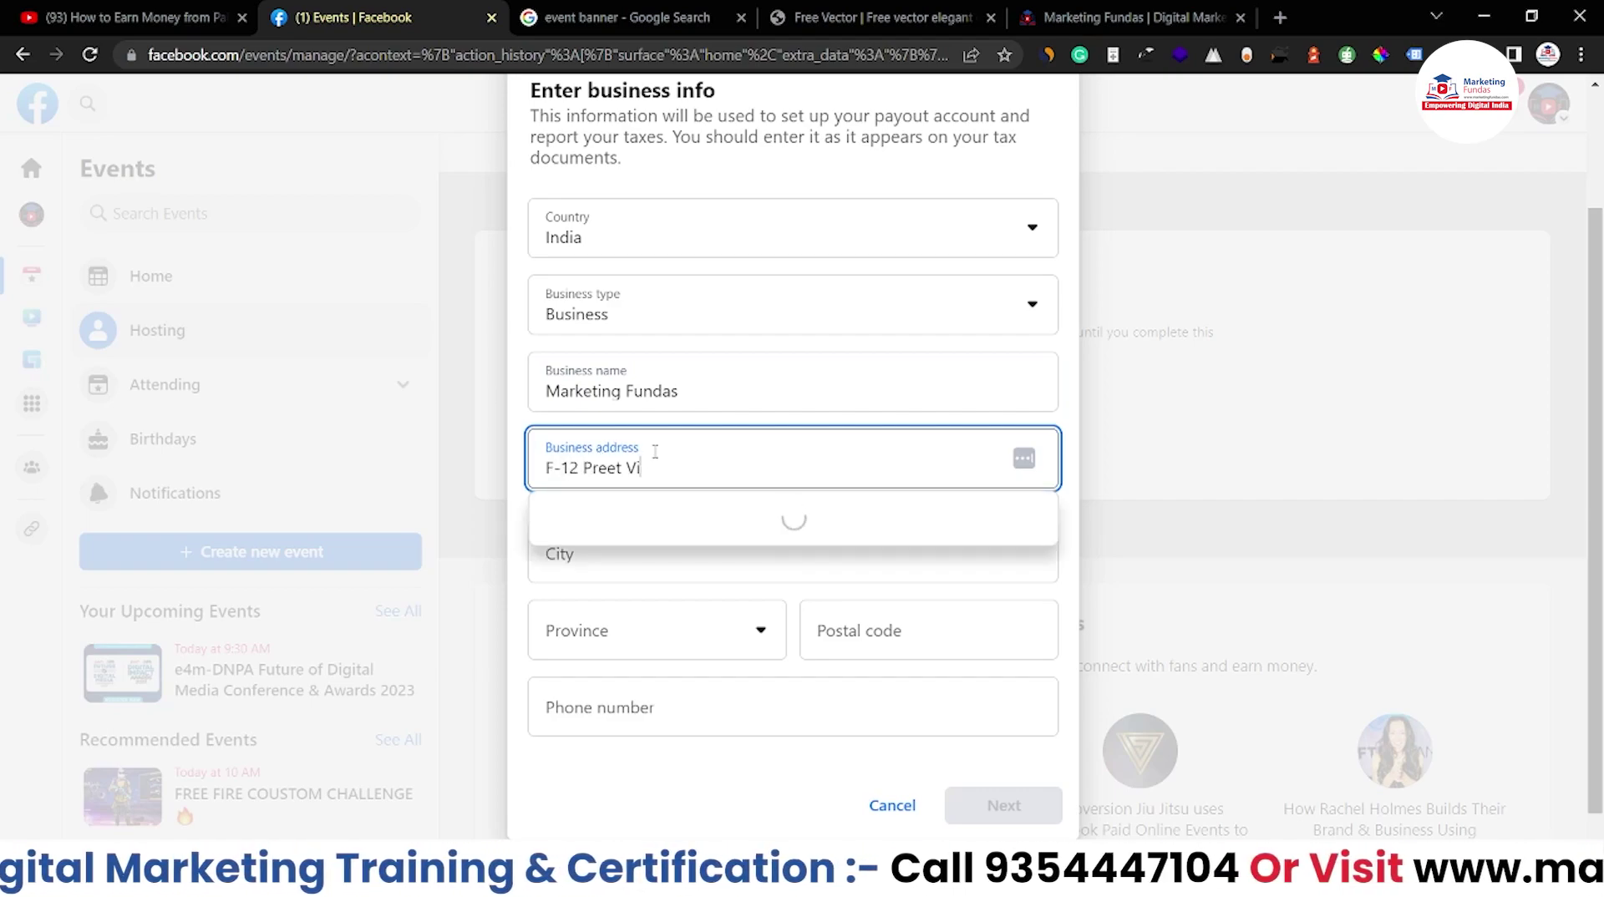
Set city New Delhi and province Delhi, then enter the postal code and business phone number
left_click(674, 564)
type("New Delhi")
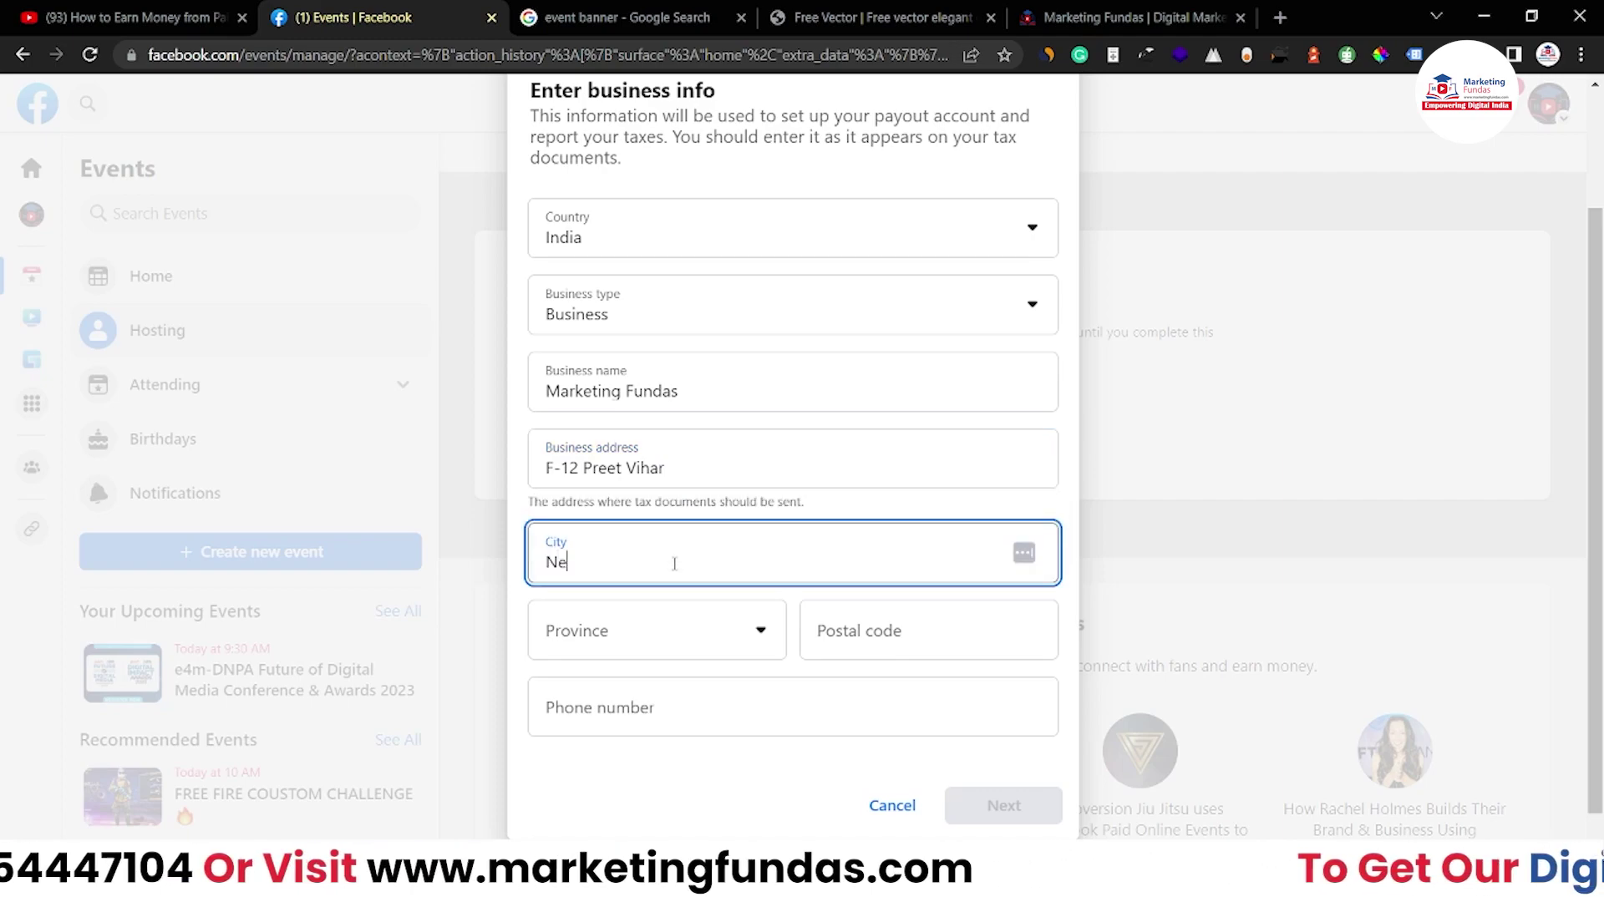
left_click(601, 631)
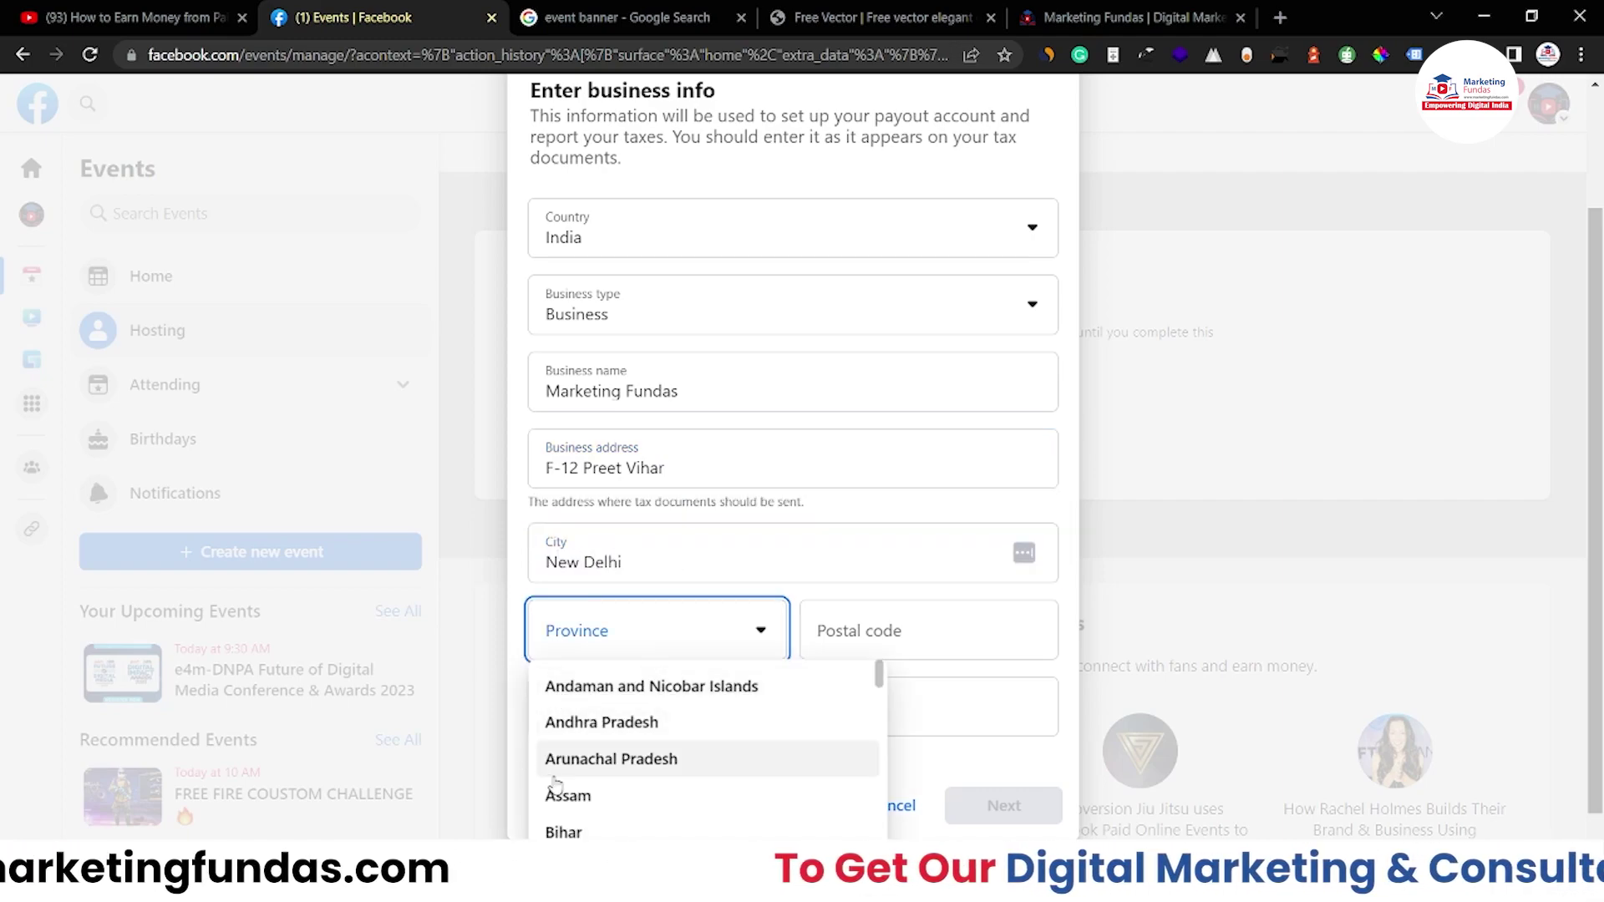
scroll(551, 760, "down", 3)
left_click(564, 831)
left_click(885, 641)
type("1")
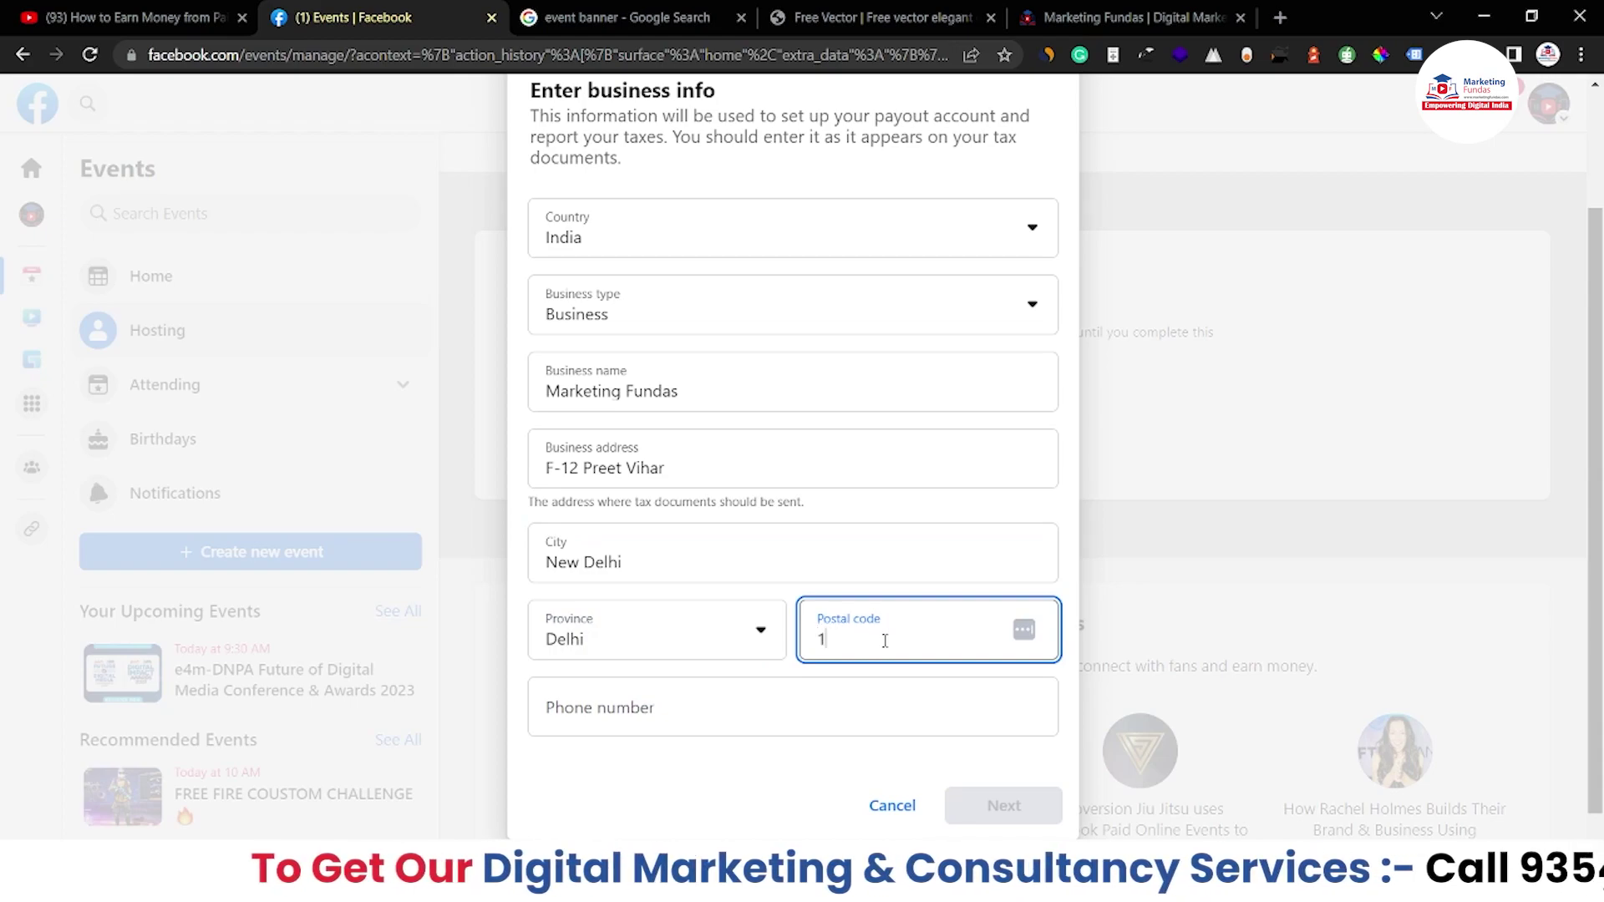
type("10092")
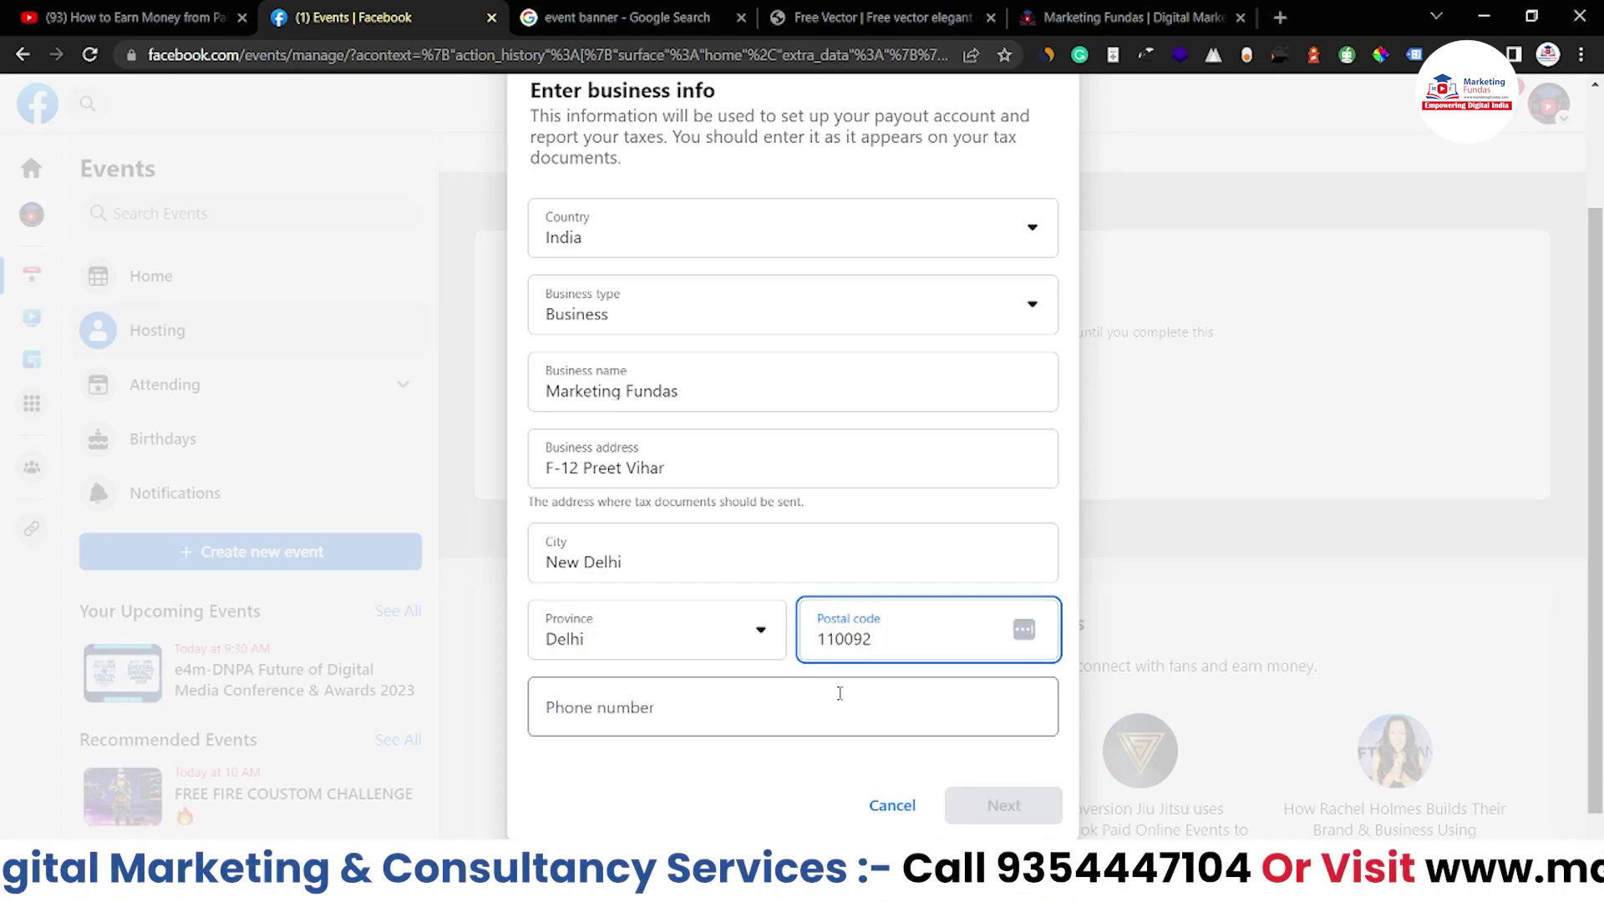
left_click(835, 703)
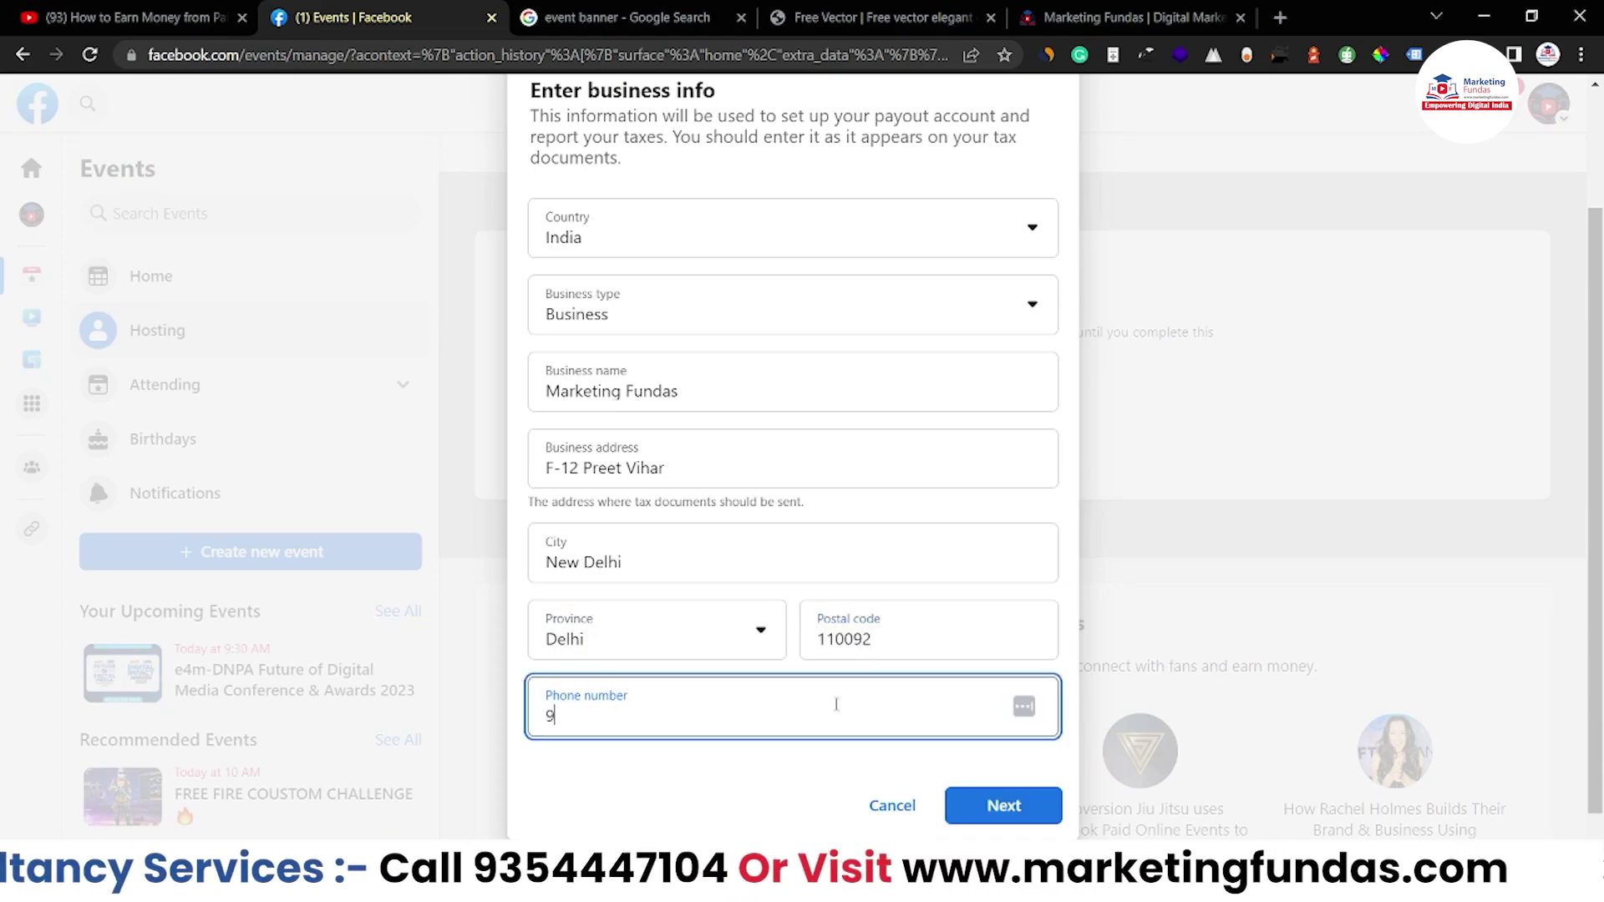
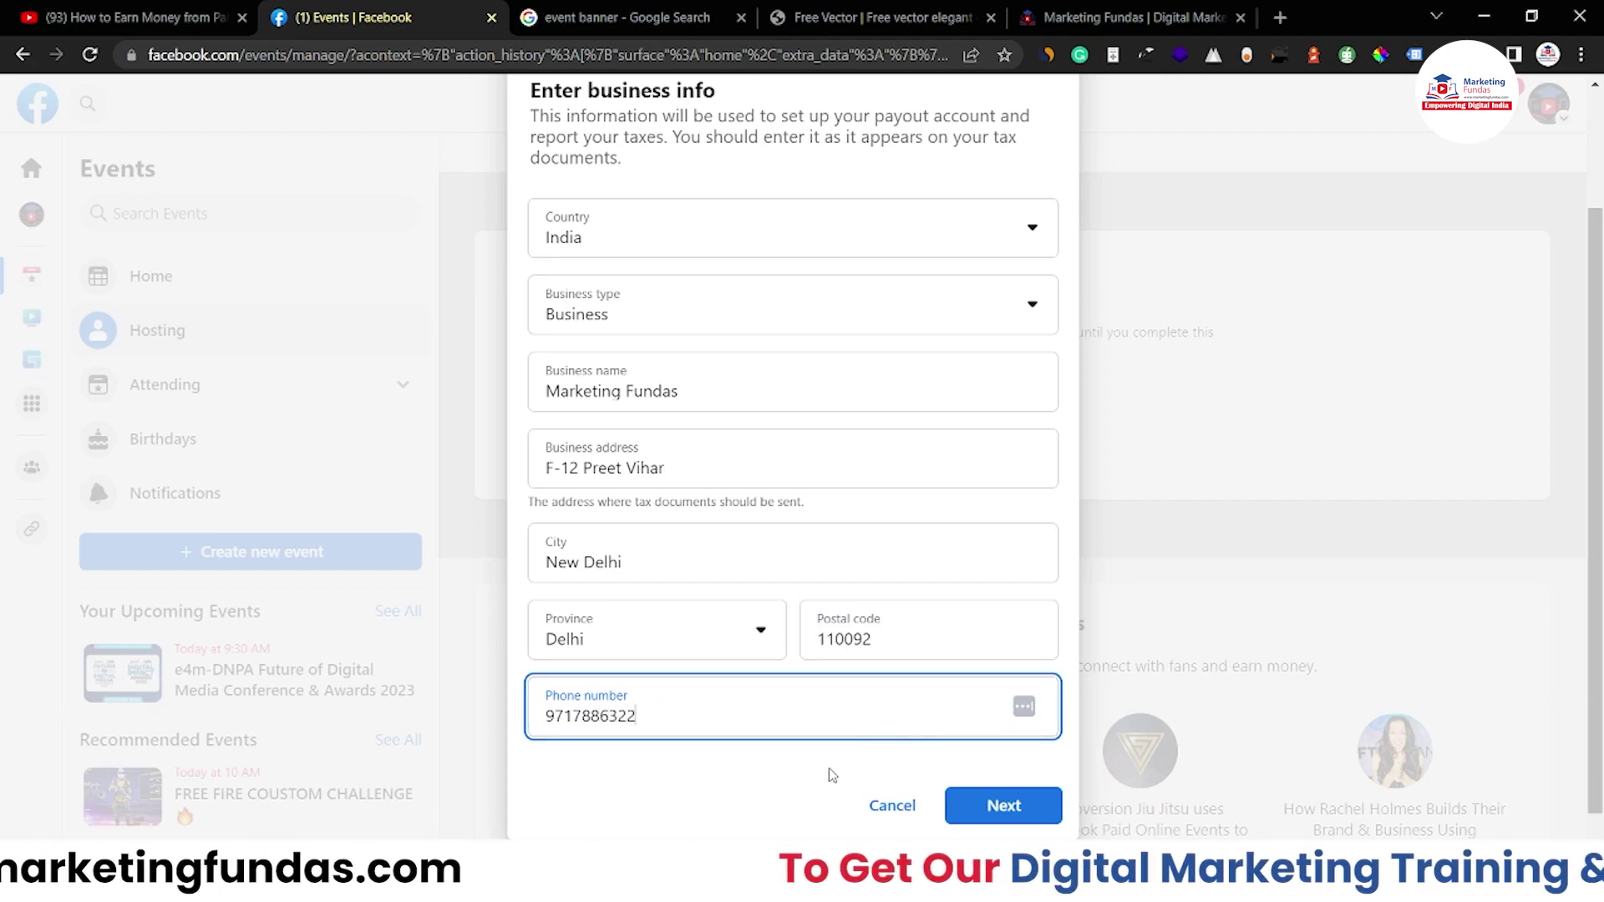
scroll(824, 769, "down", 1)
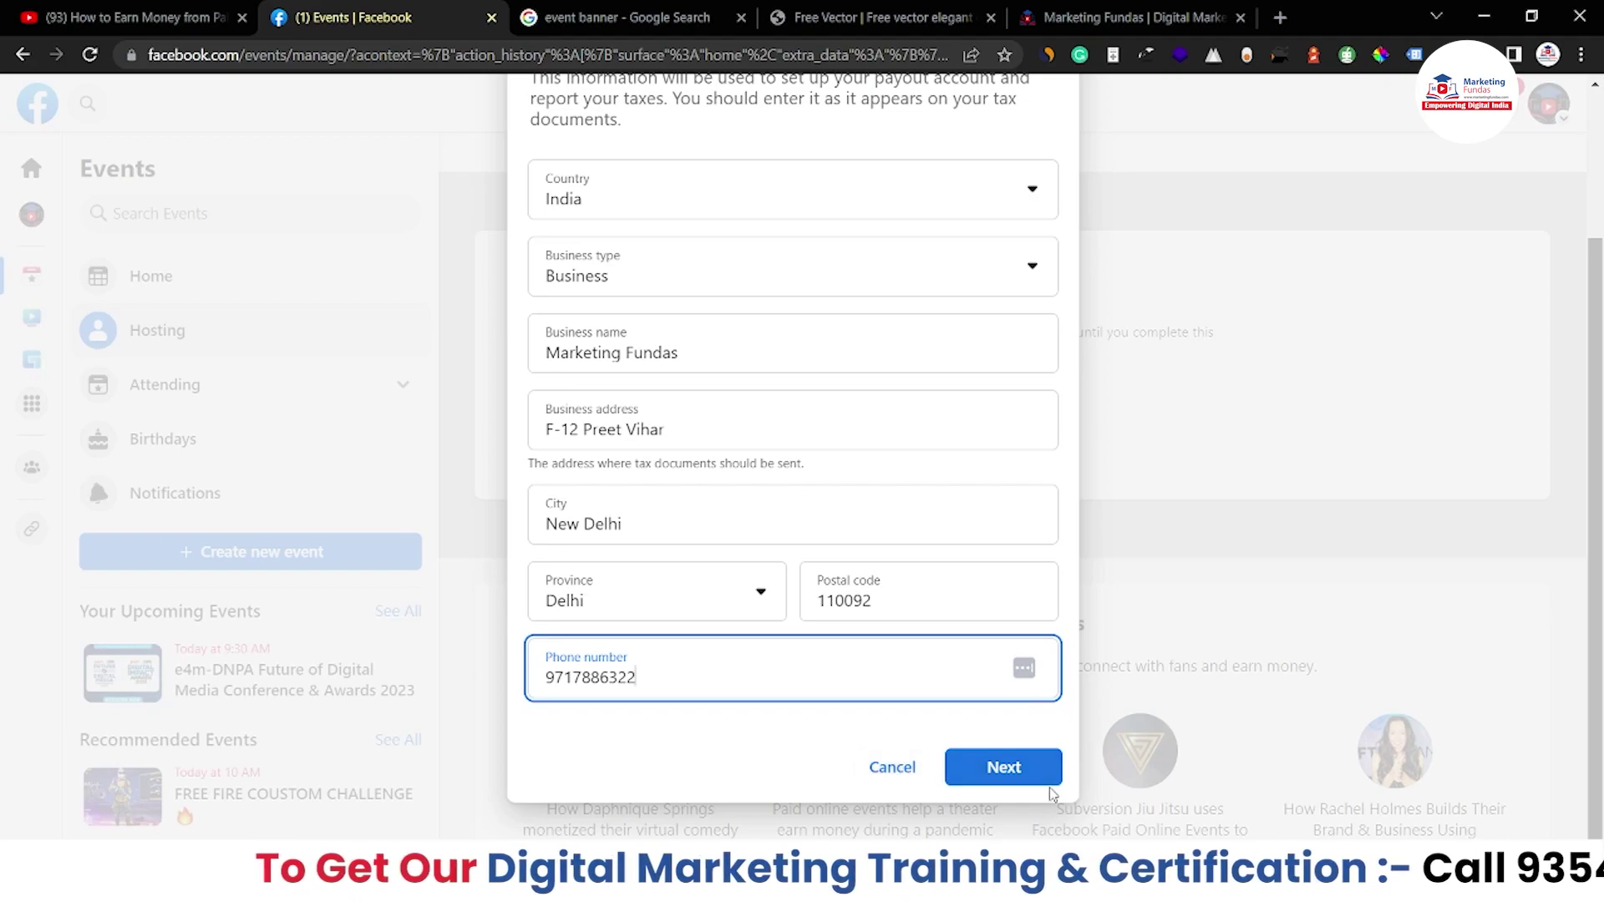
Move on to step 2 of 5, Confirm legal owner, and look over its empty fields
left_click(1010, 781)
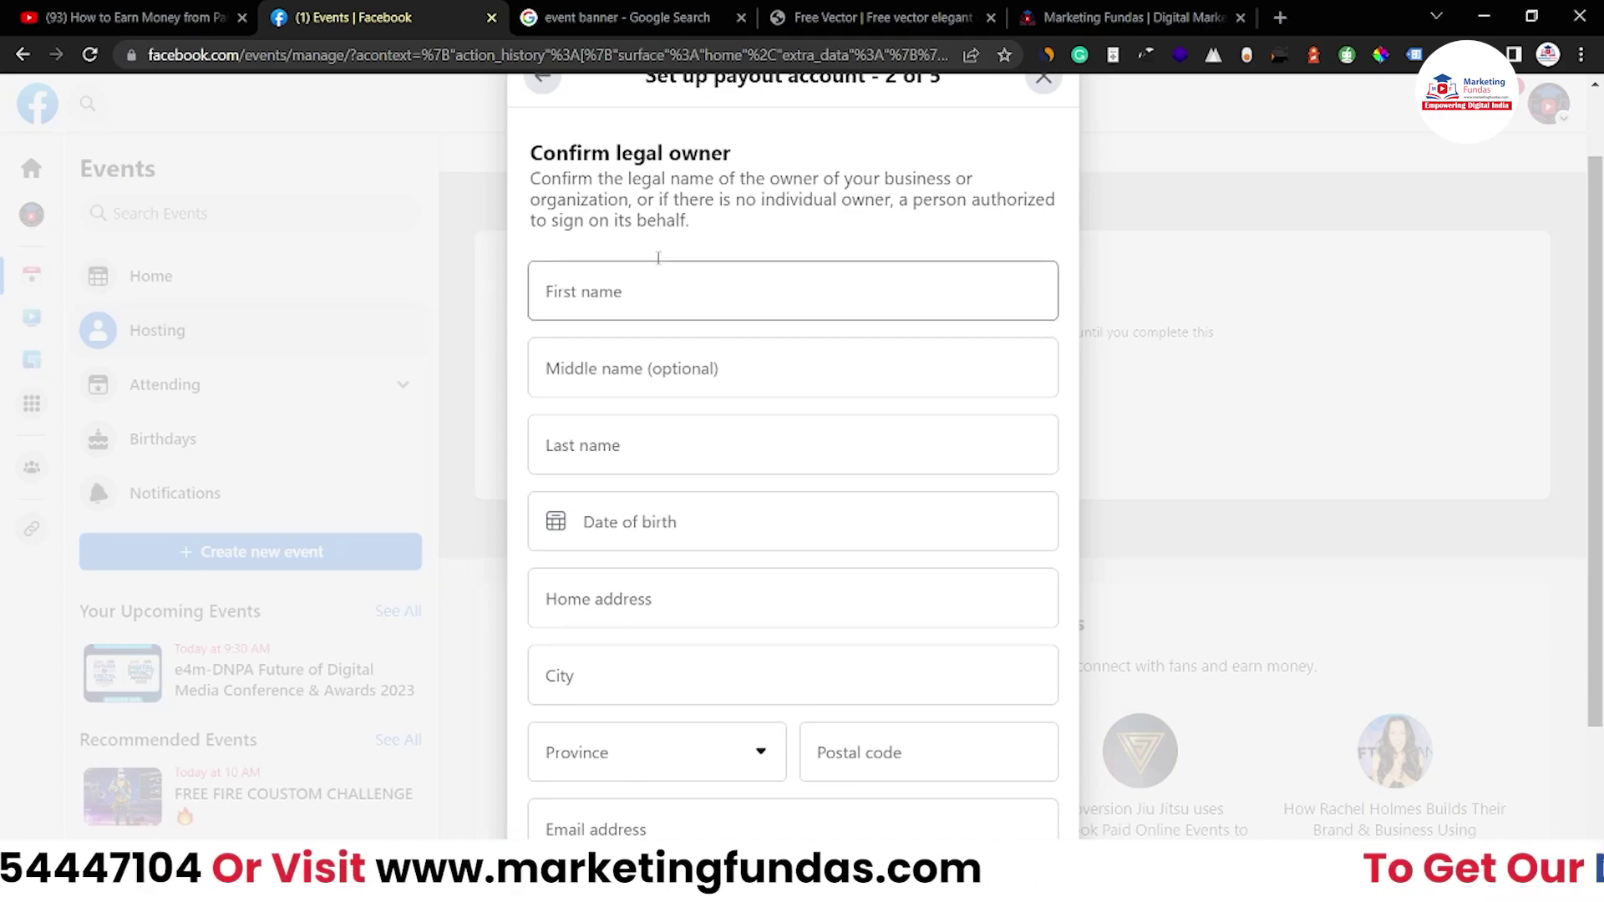
scroll(662, 422, "down", 2)
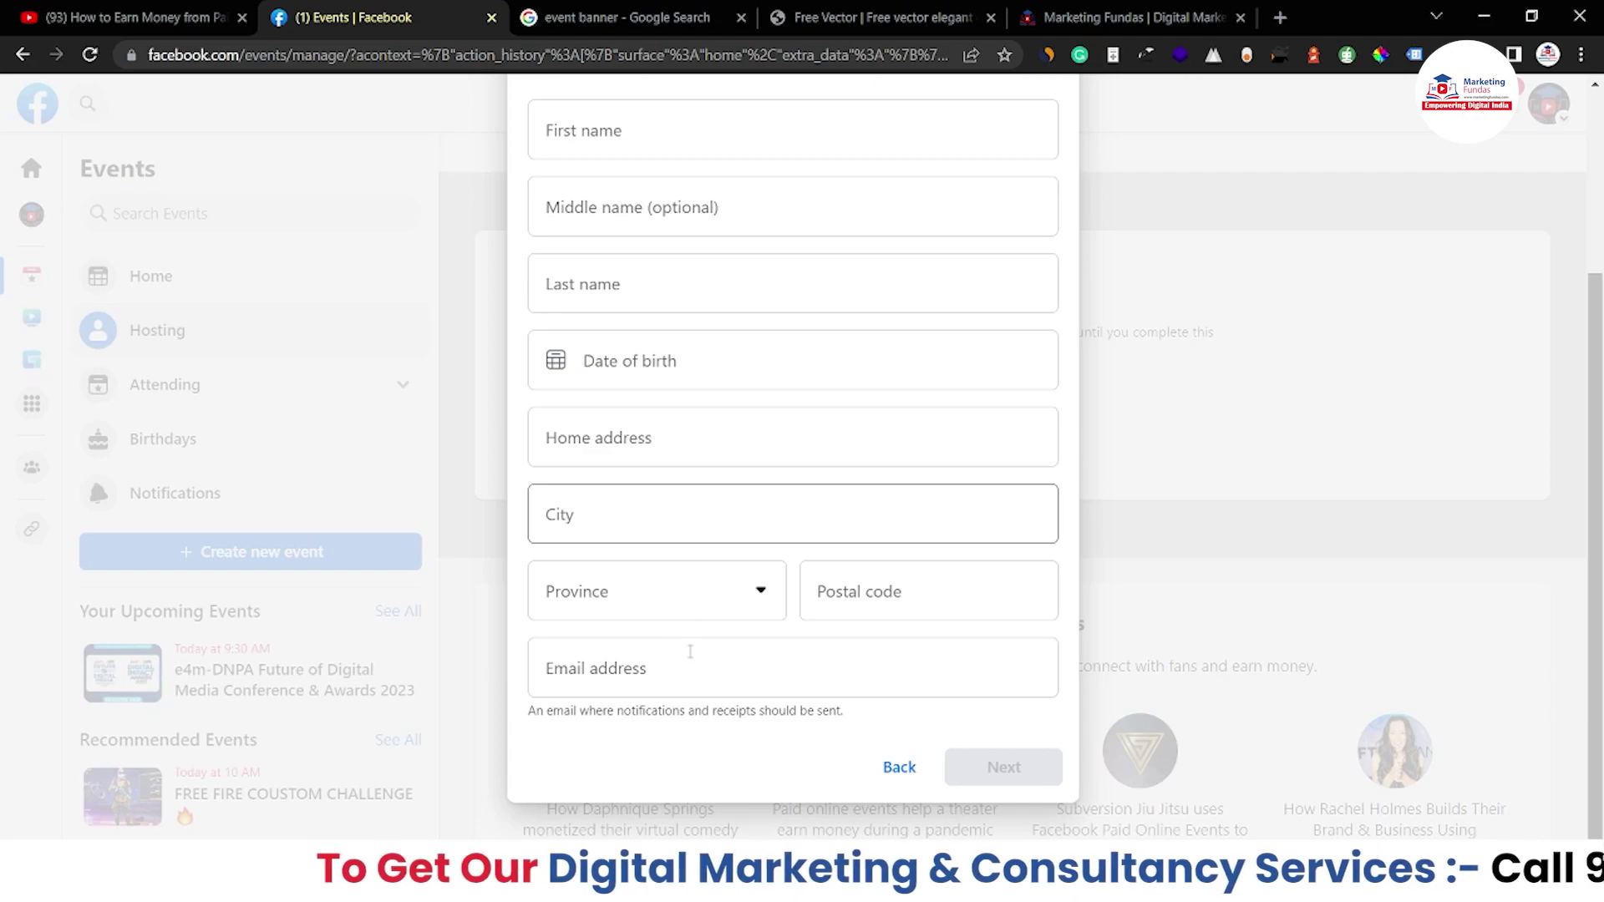
scroll(816, 527, "up", 3)
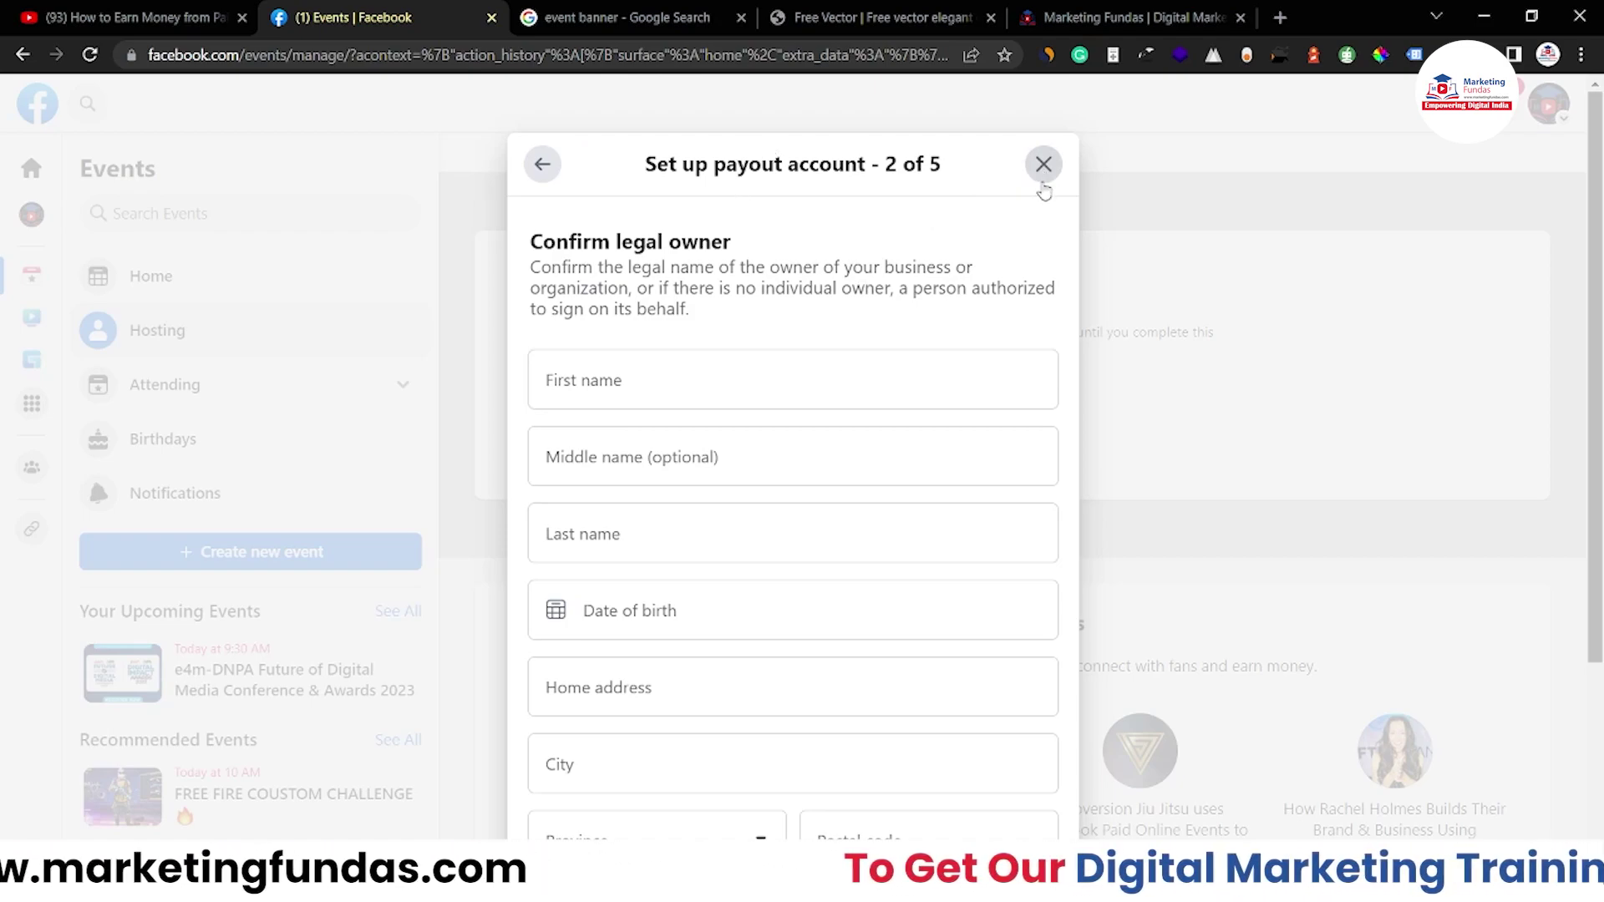
Close the payout setup and scroll the Hosting page to the paid online event creation tool
left_click(1044, 165)
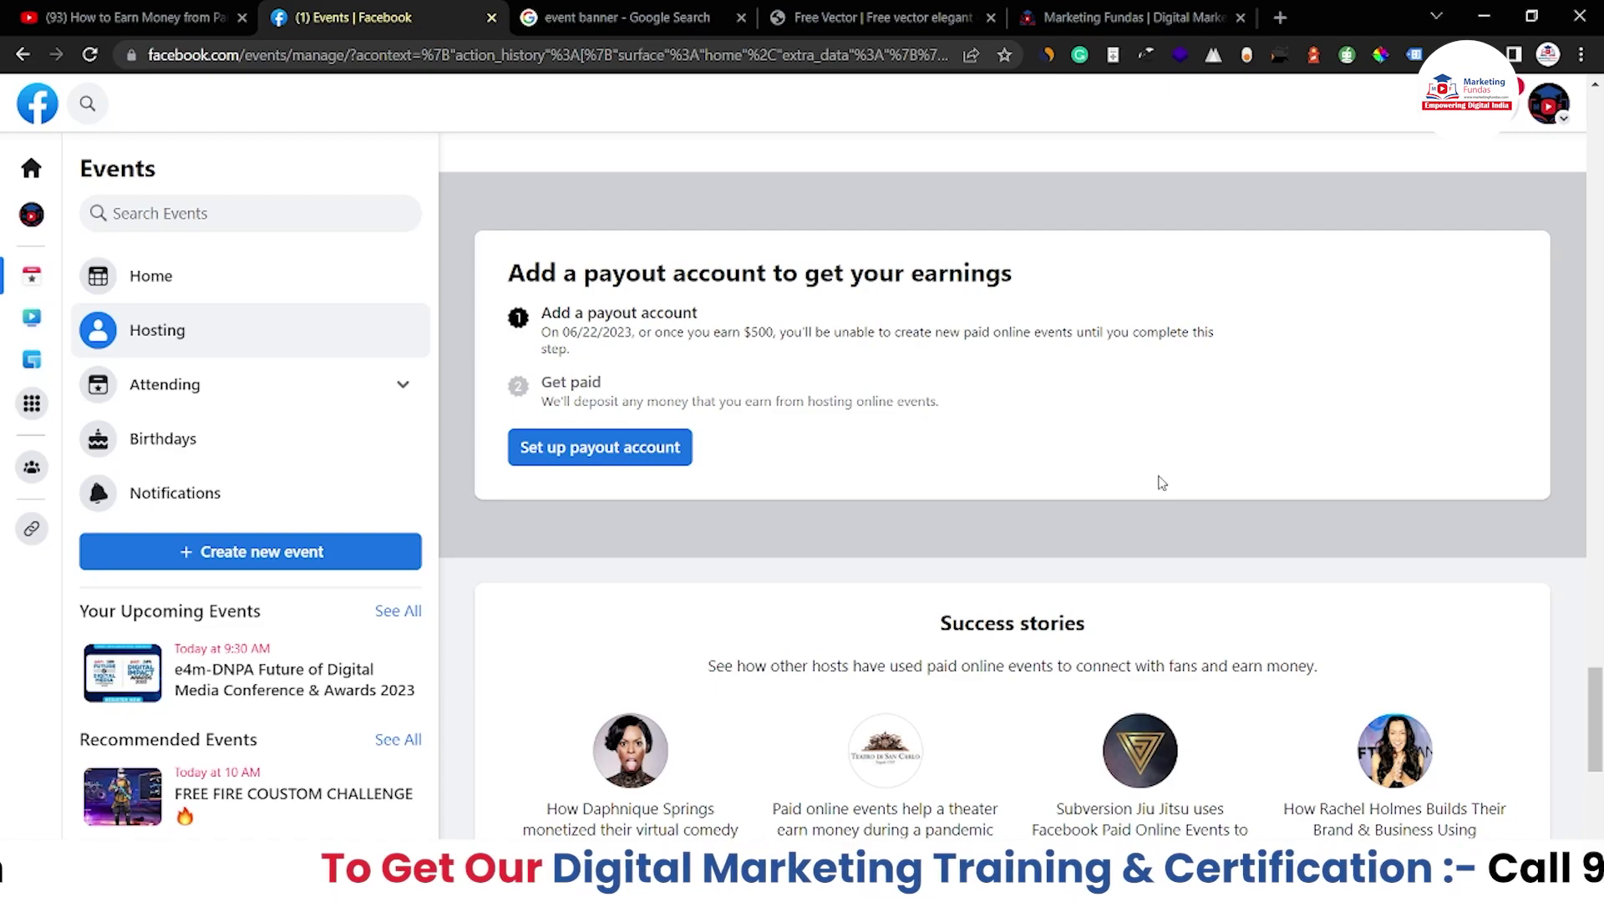
scroll(1161, 483, "up", 3)
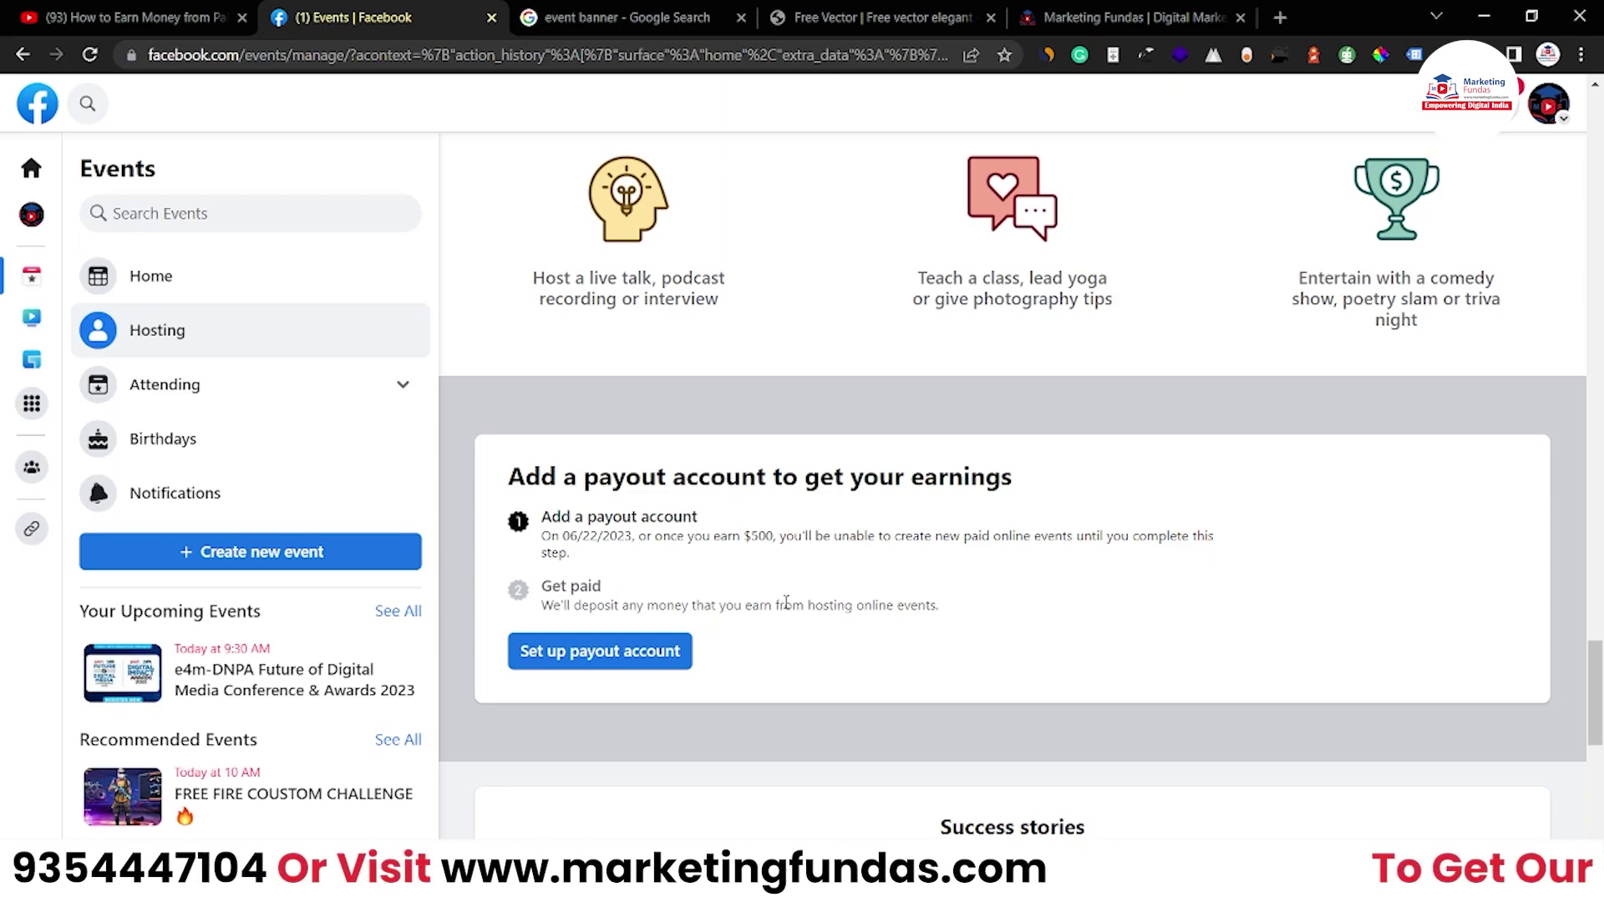
scroll(786, 602, "up", 10)
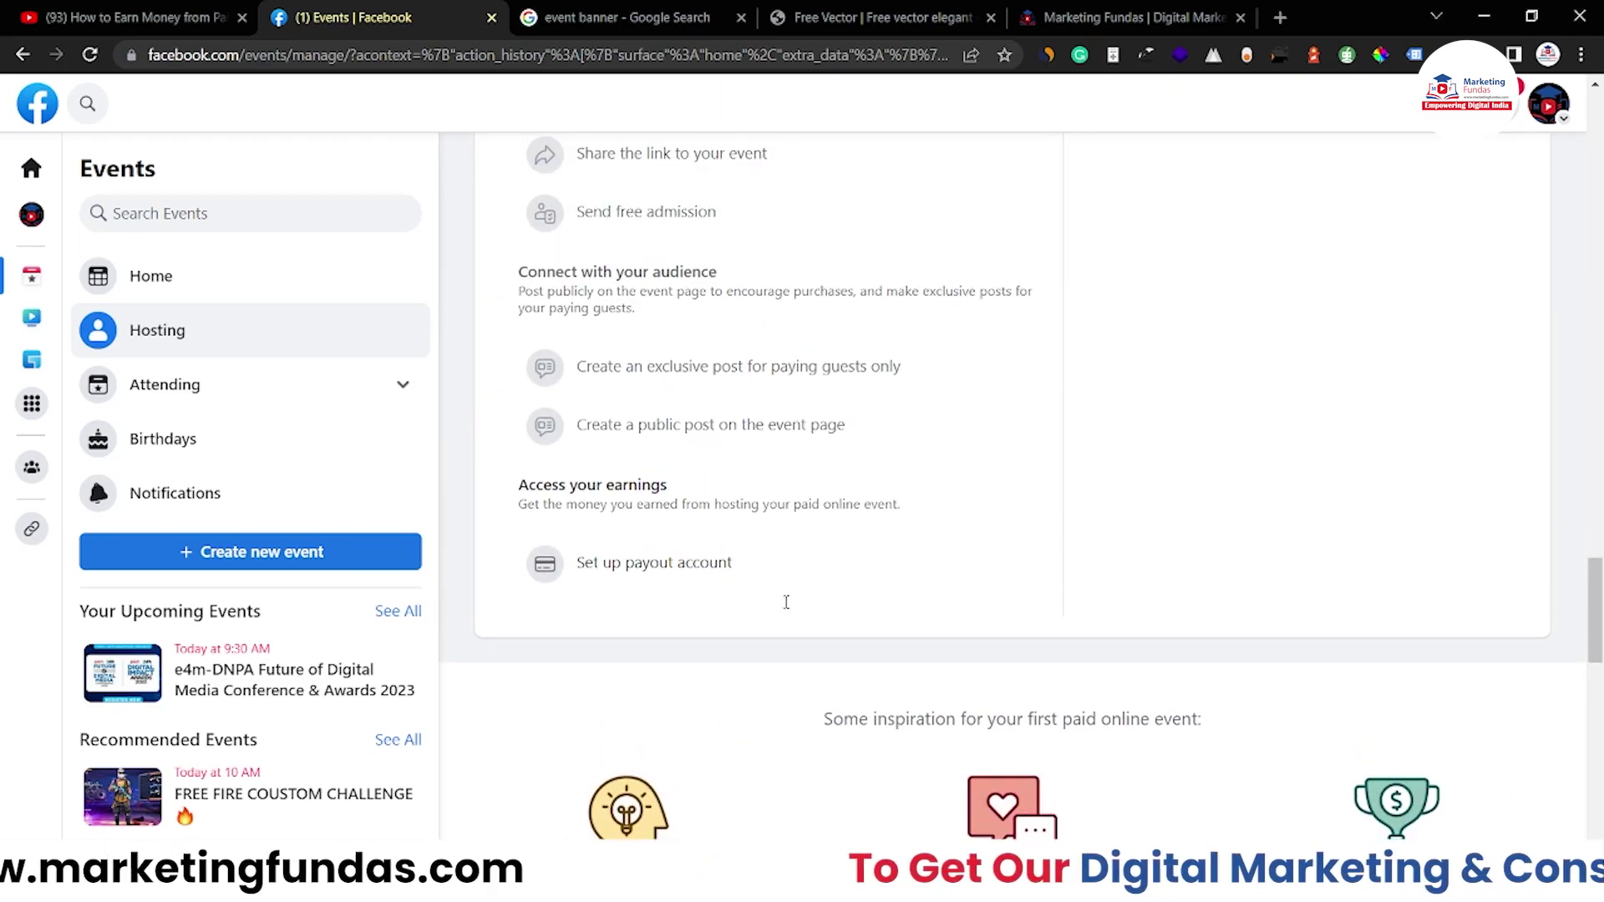
scroll(786, 601, "up", 10)
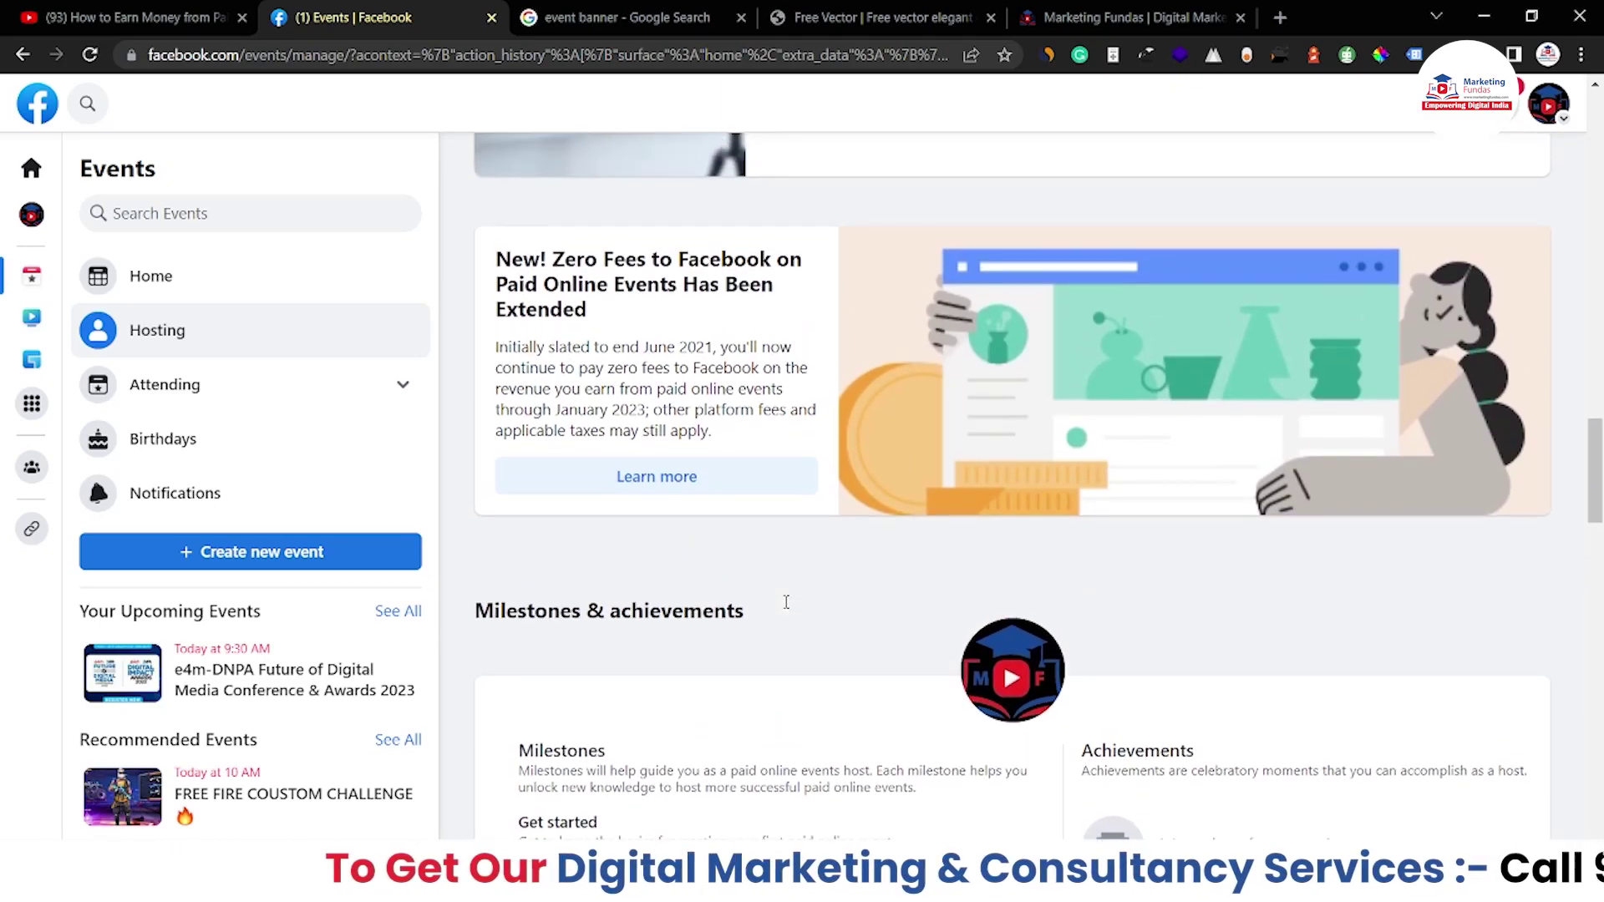
scroll(786, 608, "up", 8)
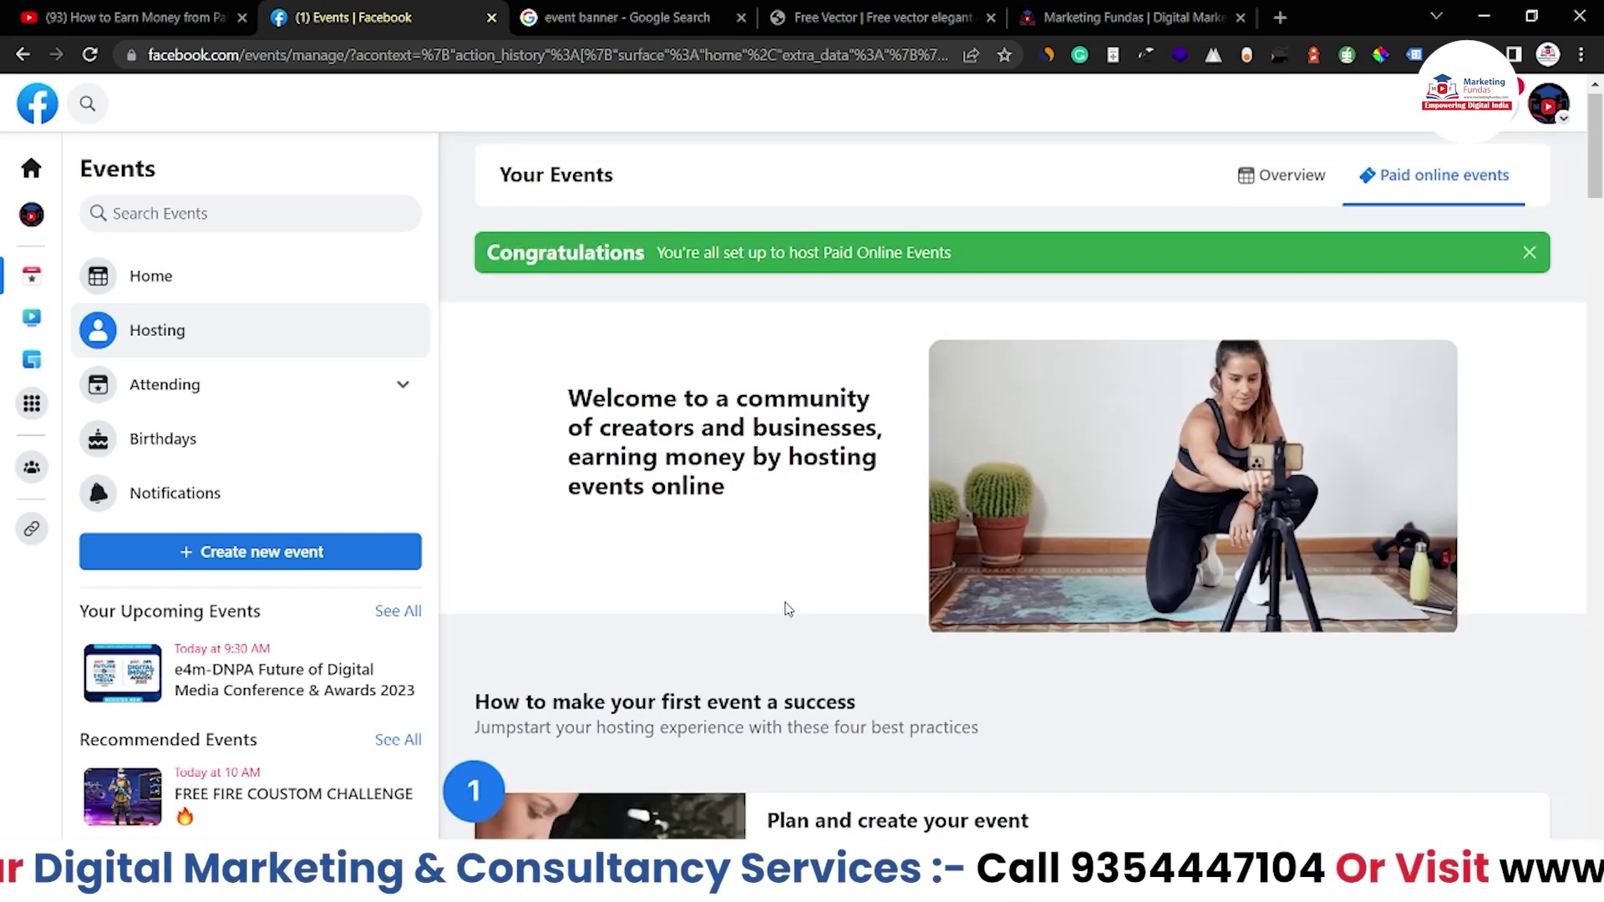
scroll(786, 606, "down", 3)
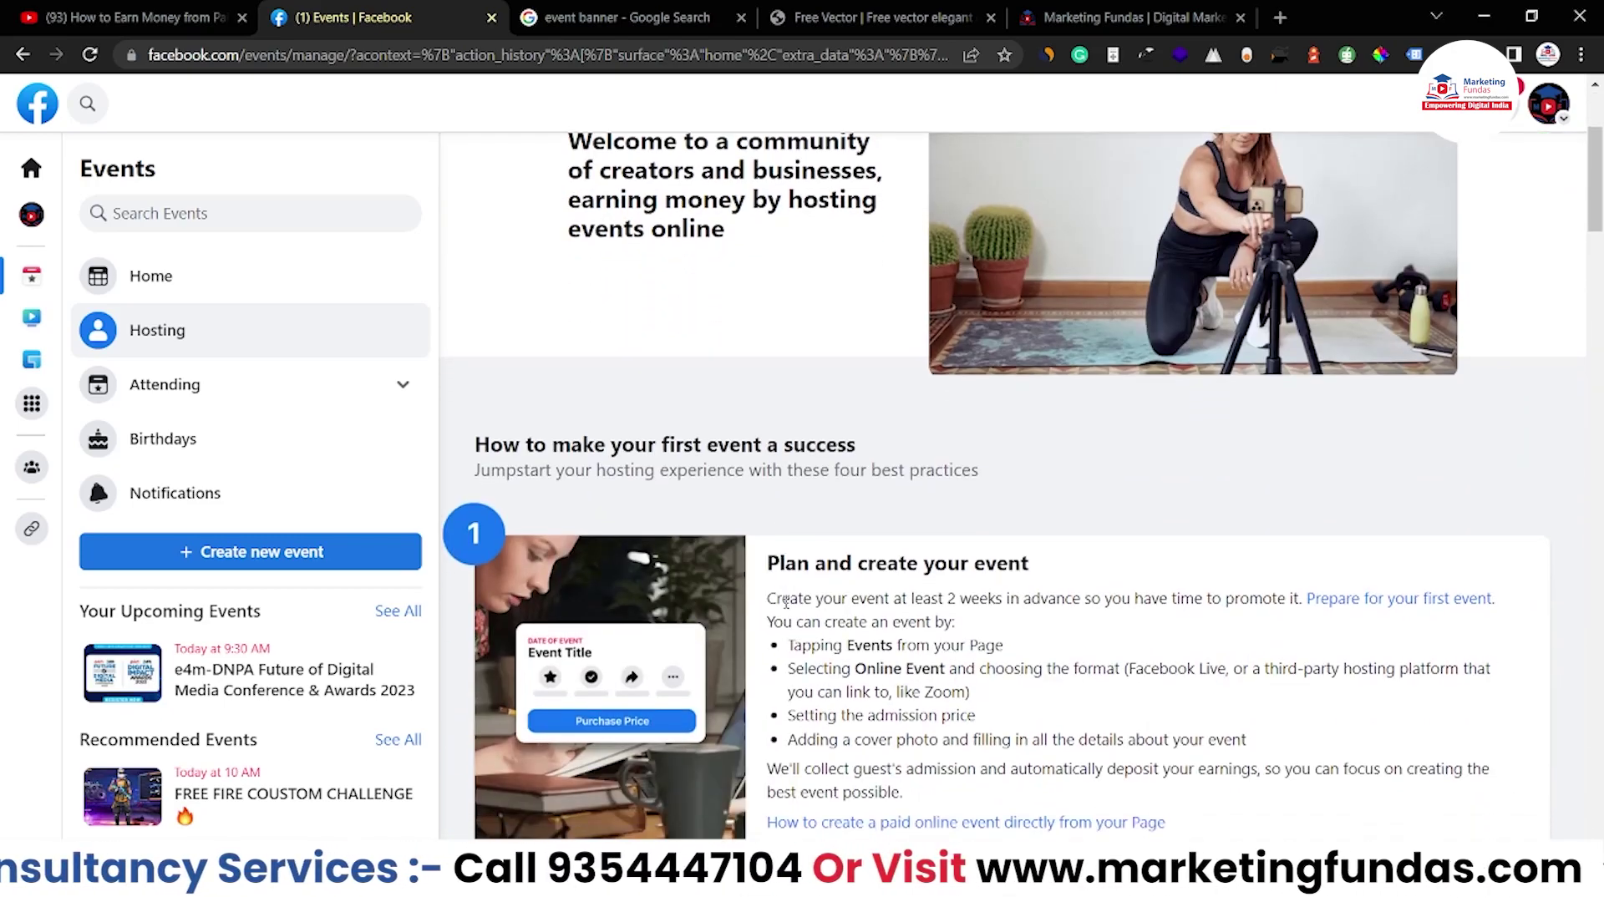
scroll(1068, 451, "down", 5)
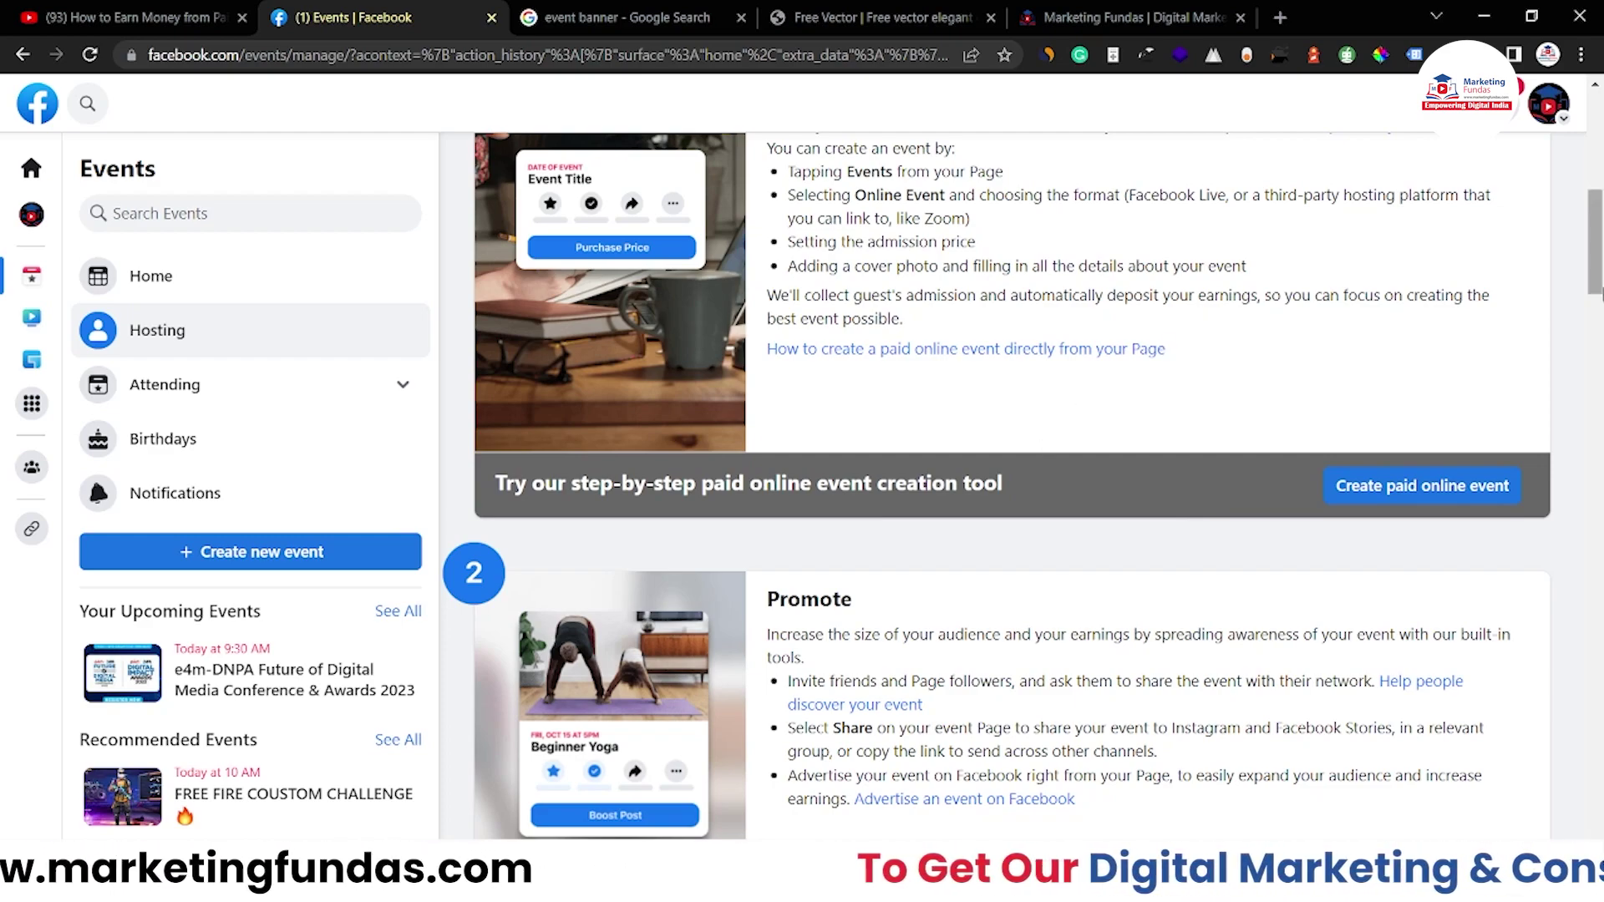
Start a paid online event and scroll through the Create Event form hosted by MF Global
left_click(1420, 485)
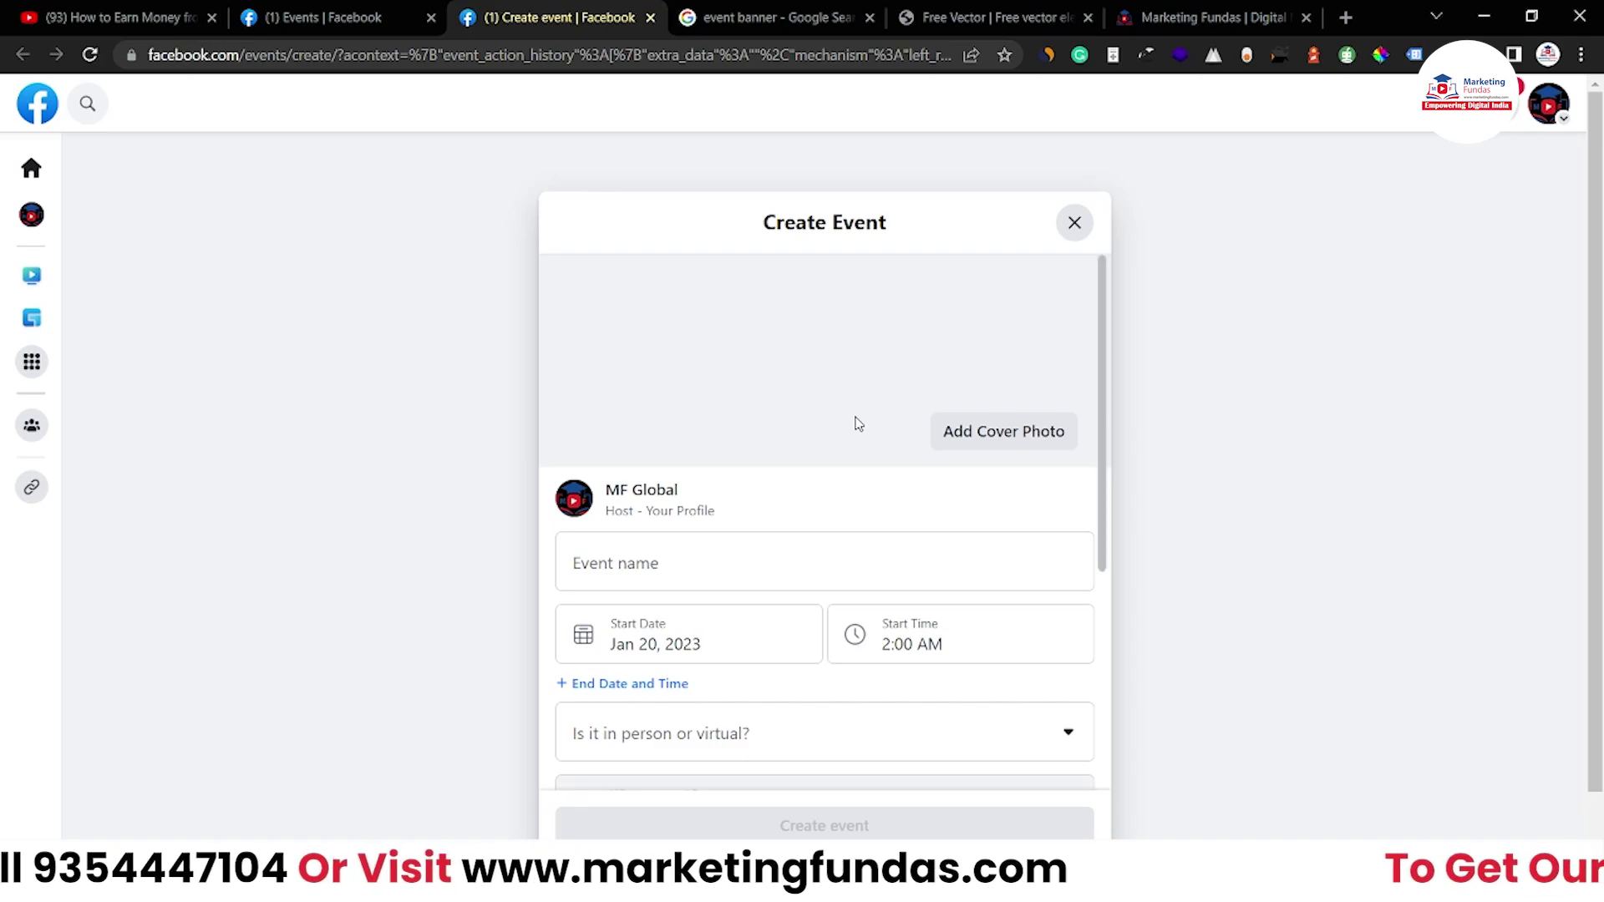
scroll(858, 424, "down", 1)
scroll(854, 422, "up", 1)
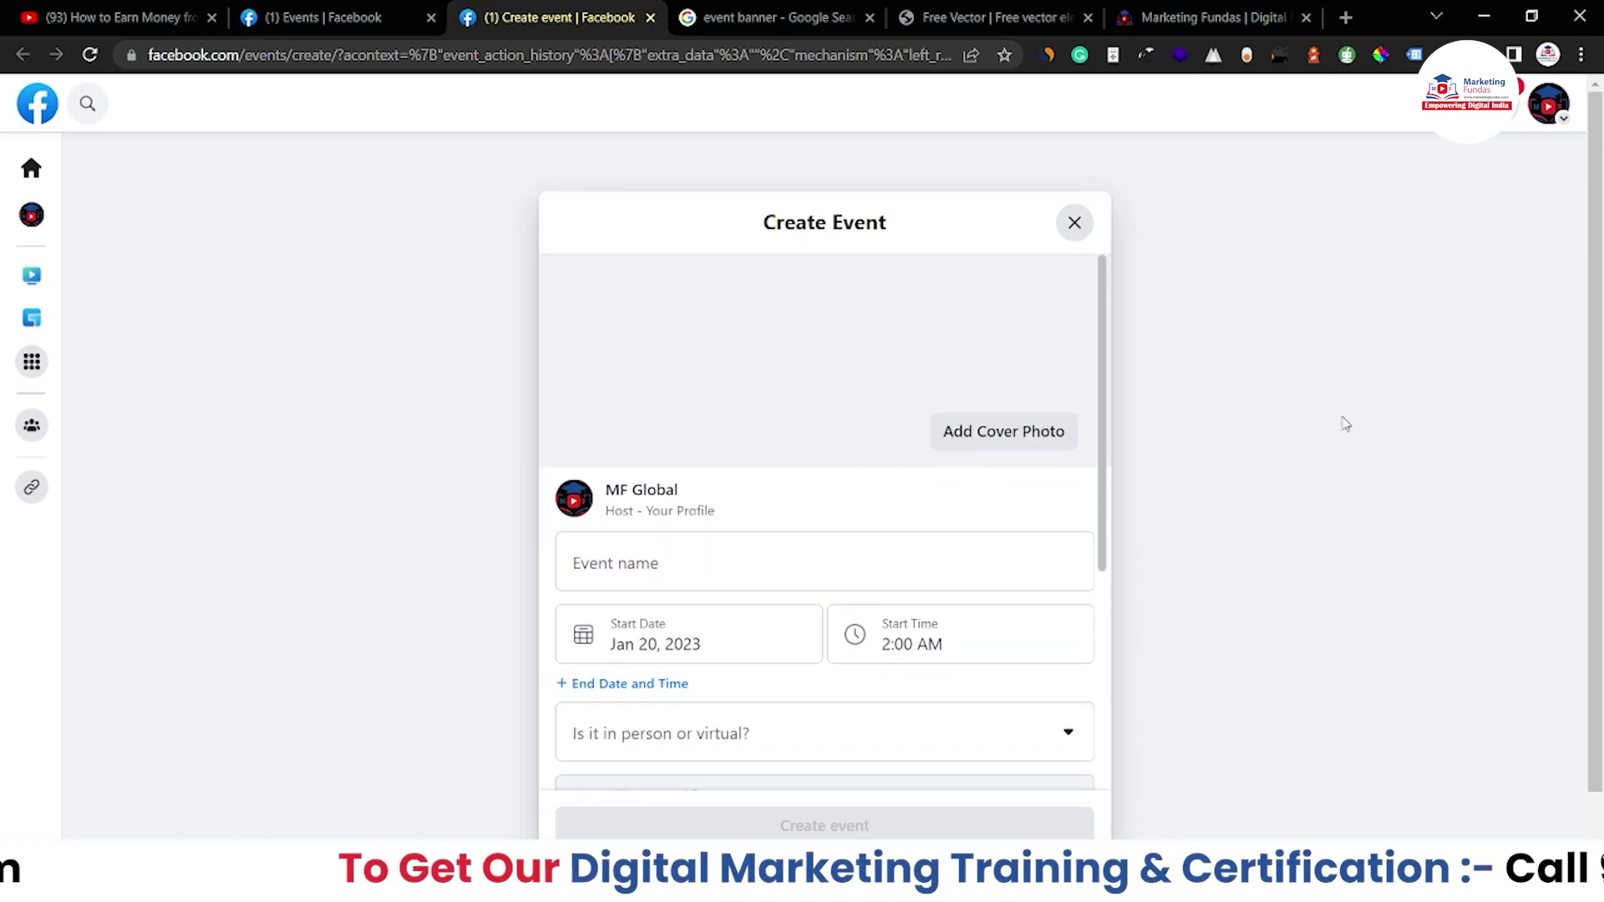
scroll(1342, 422, "down", 1)
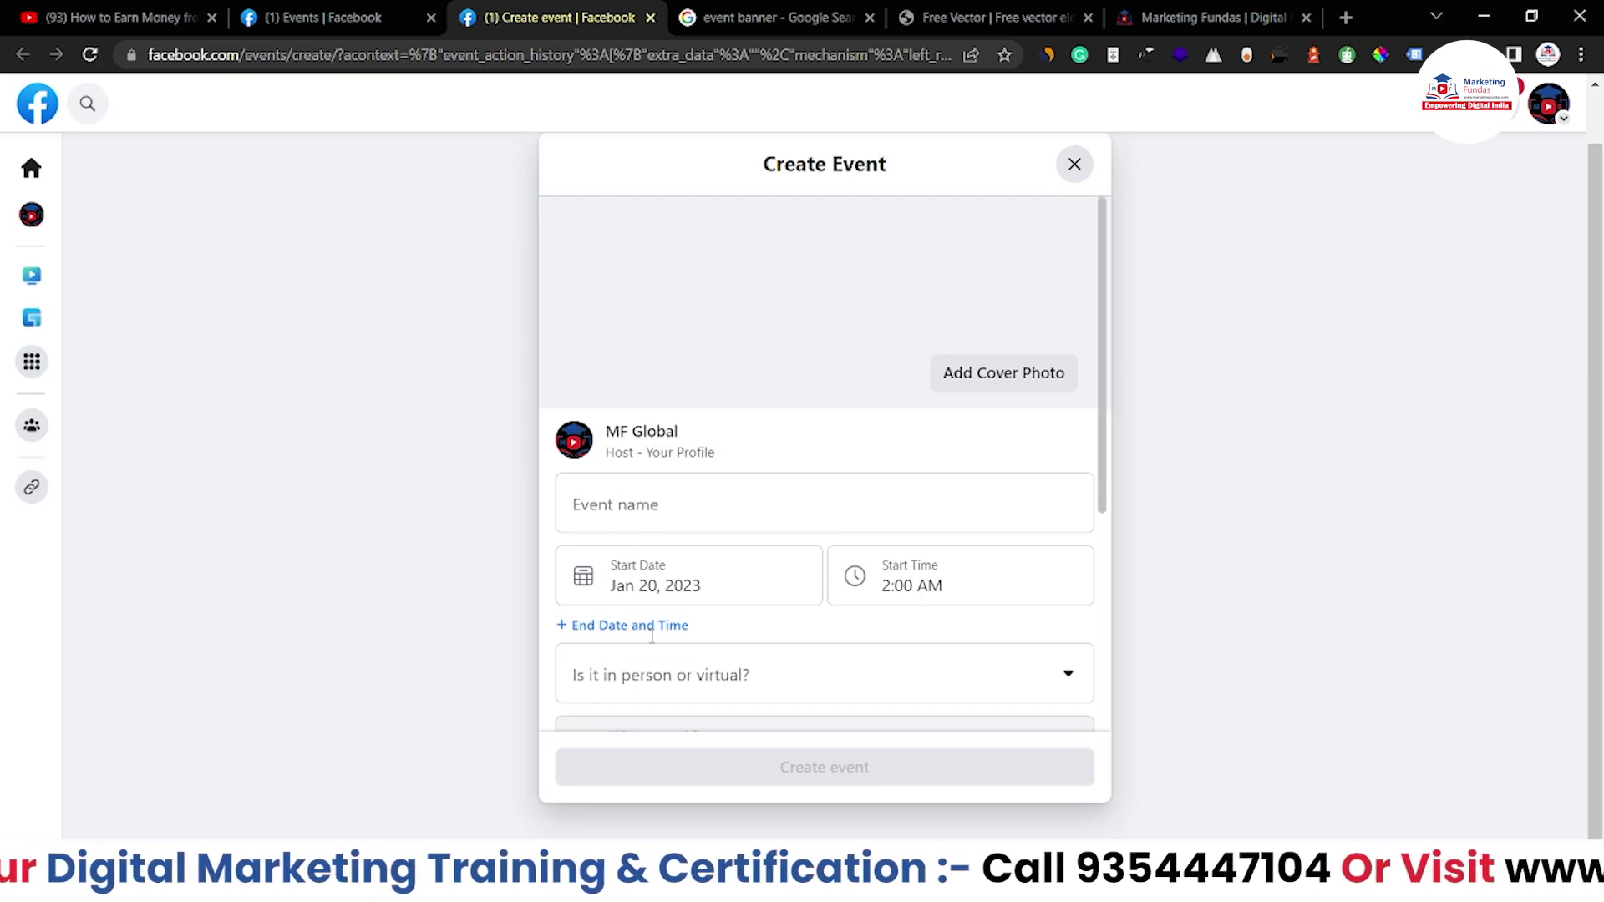
scroll(652, 637, "down", 2)
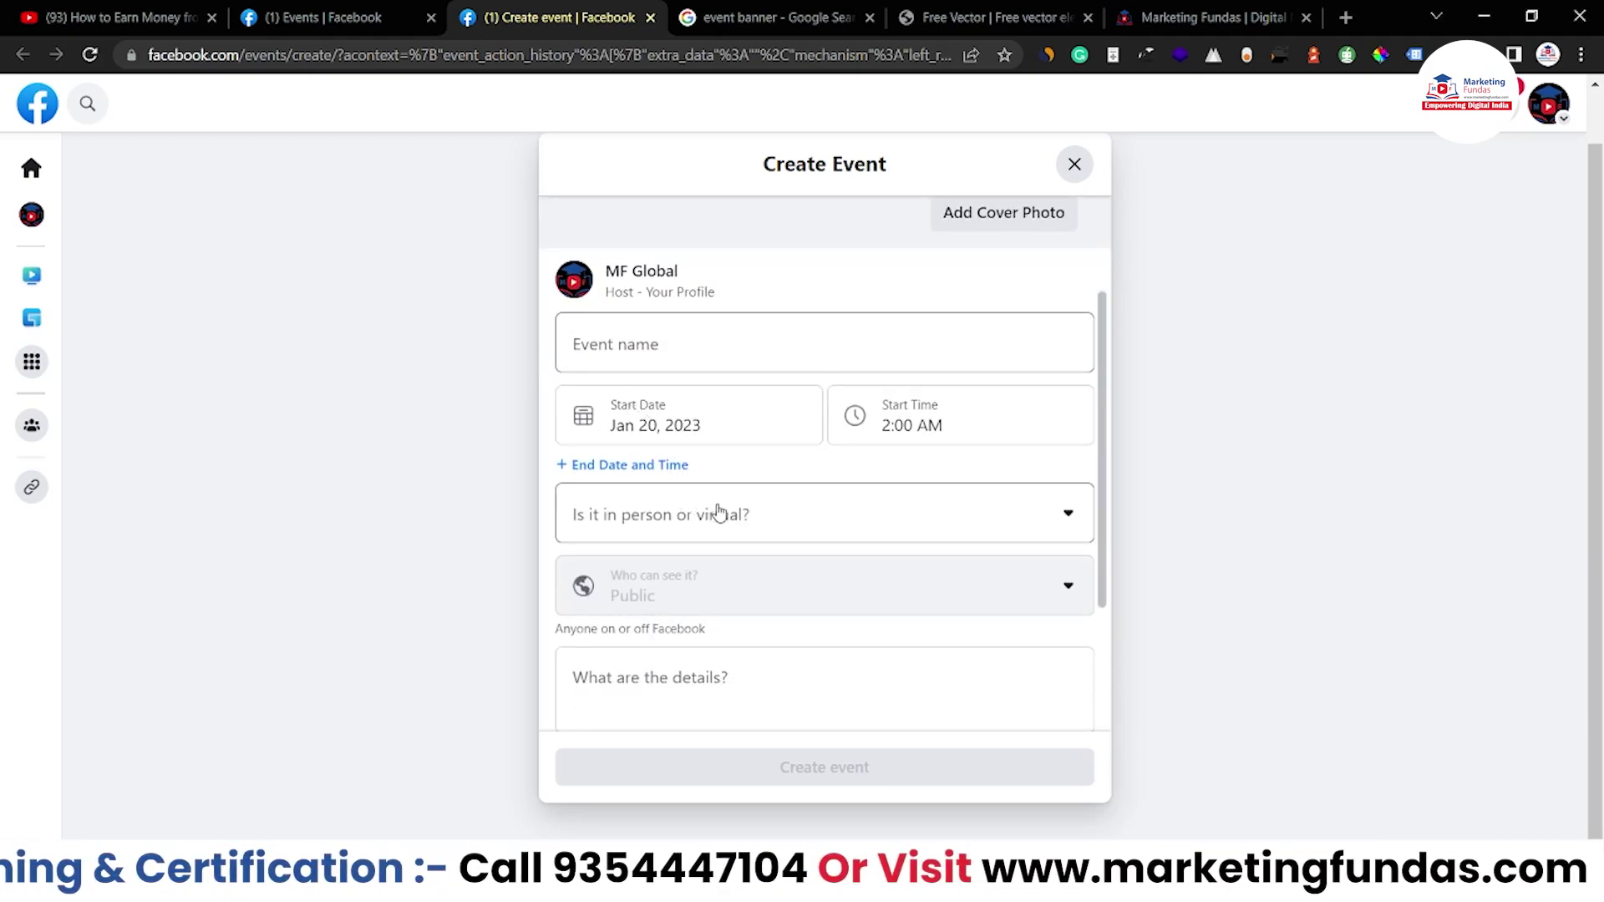
scroll(717, 512, "down", 3)
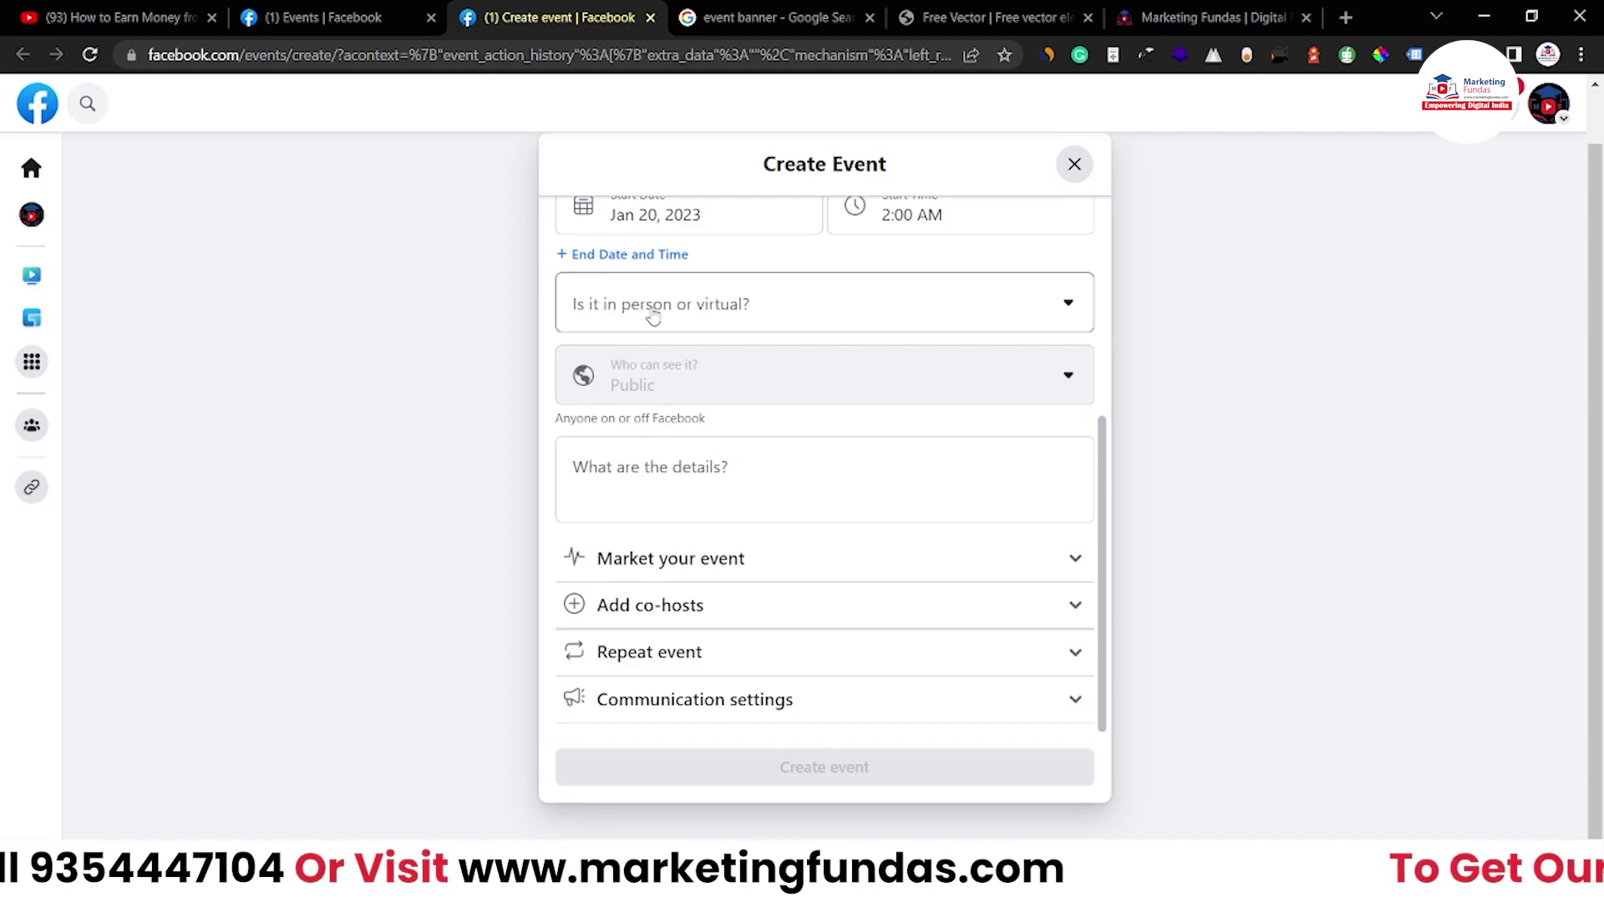